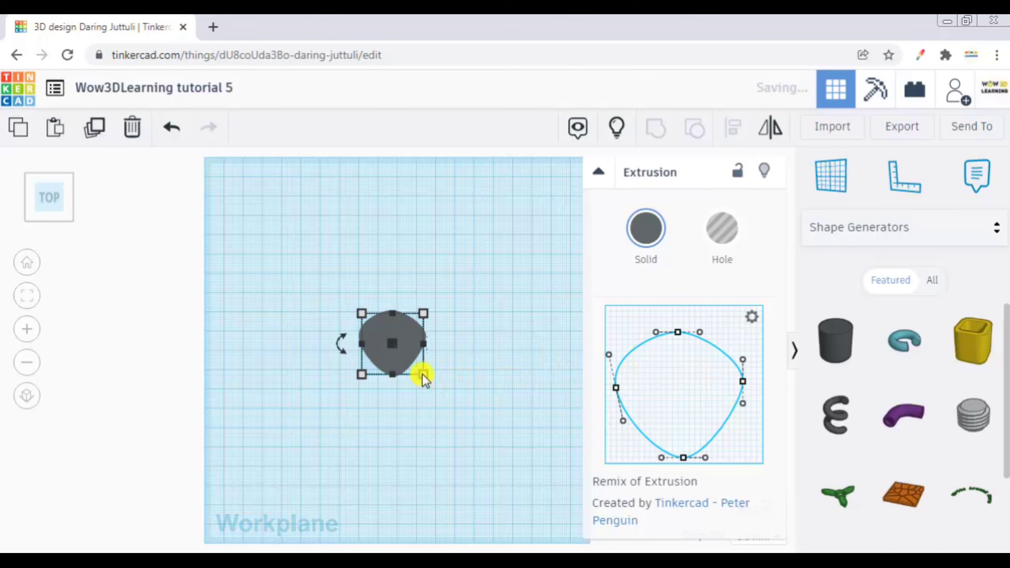
Enlarge the extrusion to about 63 × 69 mm and move it about 29 mm left and 24 mm up on the workplane
left_click(423, 375)
left_click_drag(438, 400, 486, 449)
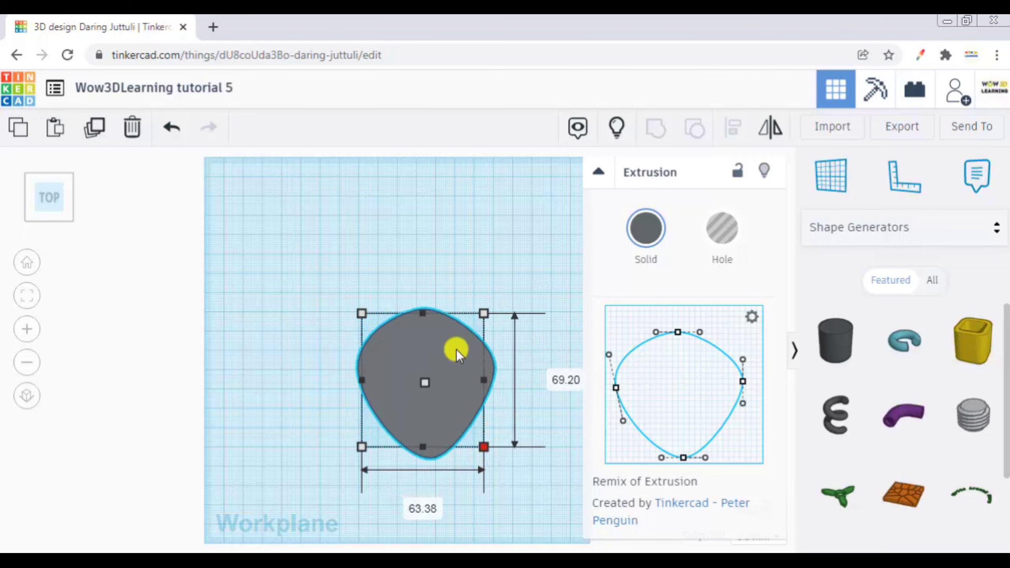
left_click_drag(400, 311, 389, 293)
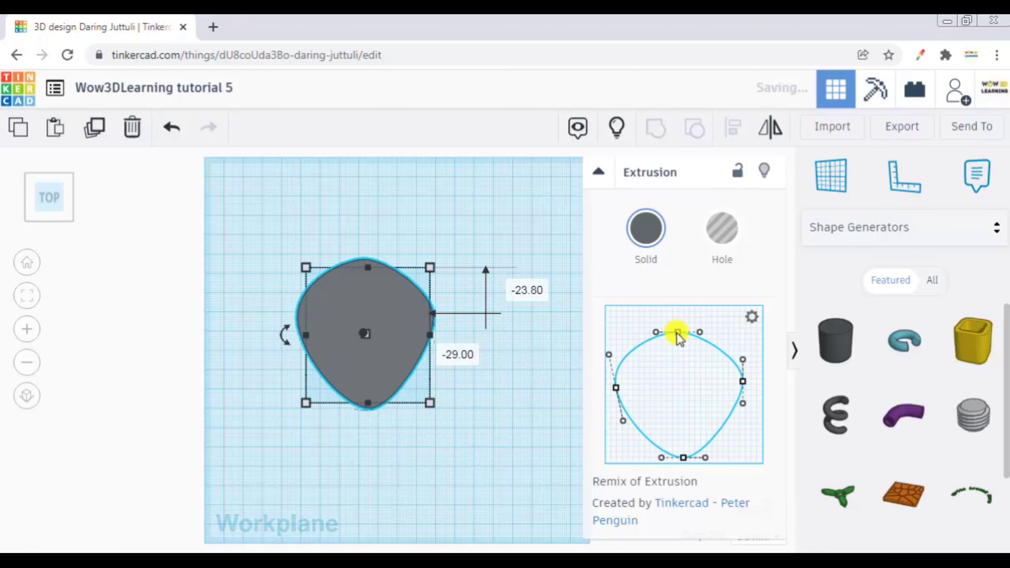
Raise the extrusion profile's top point slightly and lengthen its curve handles to round off the upper edge
mouse_move(677, 344)
left_mouse_down()
mouse_move(677, 326)
mouse_move(679, 336)
left_mouse_up()
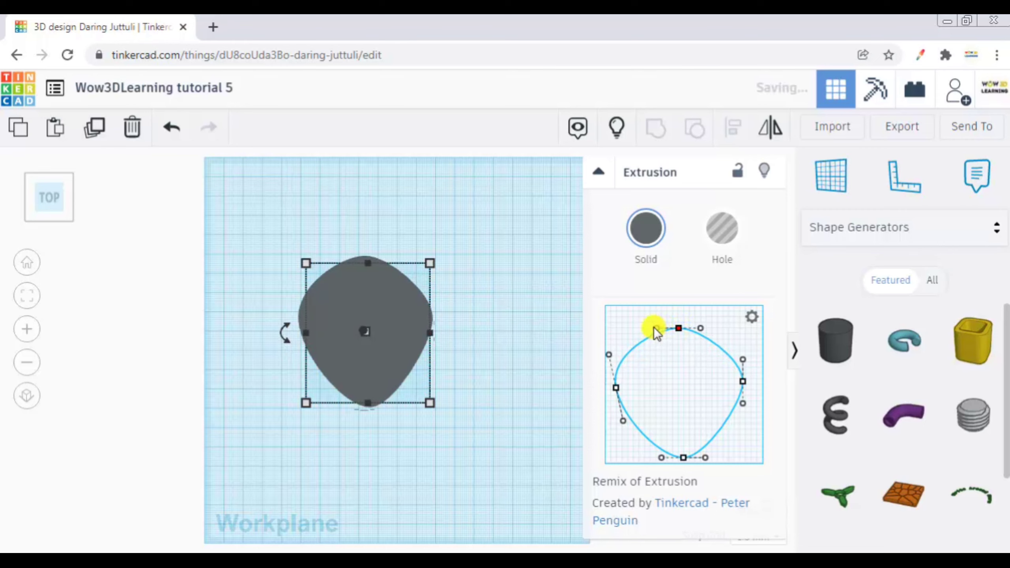
mouse_move(655, 327)
left_mouse_down()
mouse_move(647, 306)
mouse_move(651, 338)
mouse_move(644, 329)
left_mouse_up()
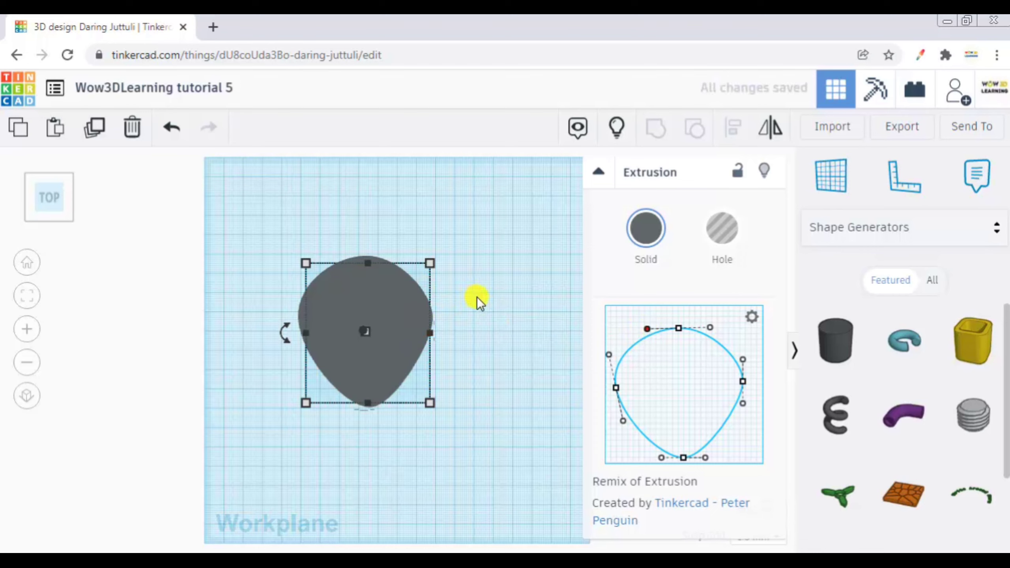
key("Escape")
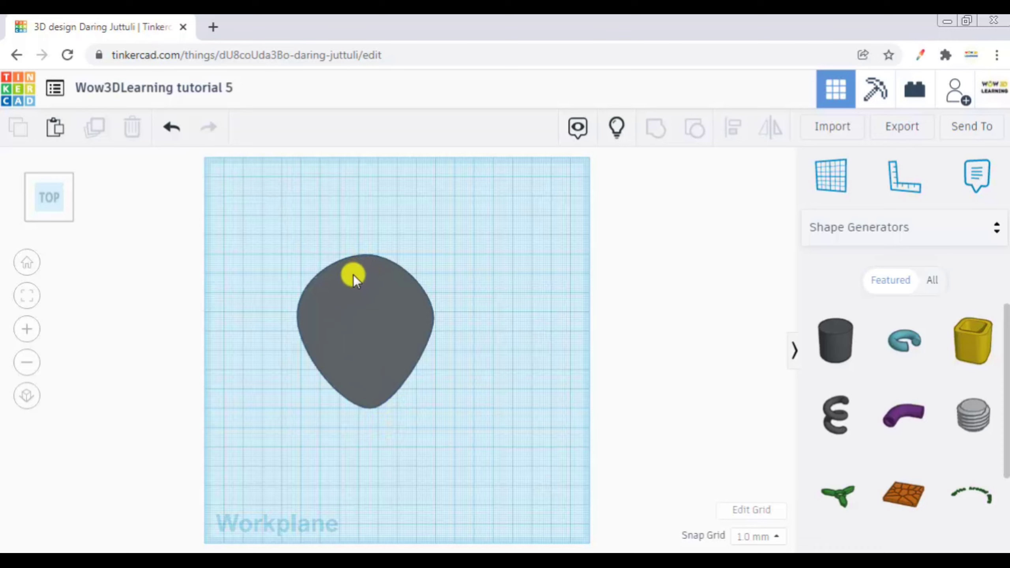
Place a solid box from Basic Shapes over the extrusion's lower tip and widen it to 29 mm
left_click(836, 233)
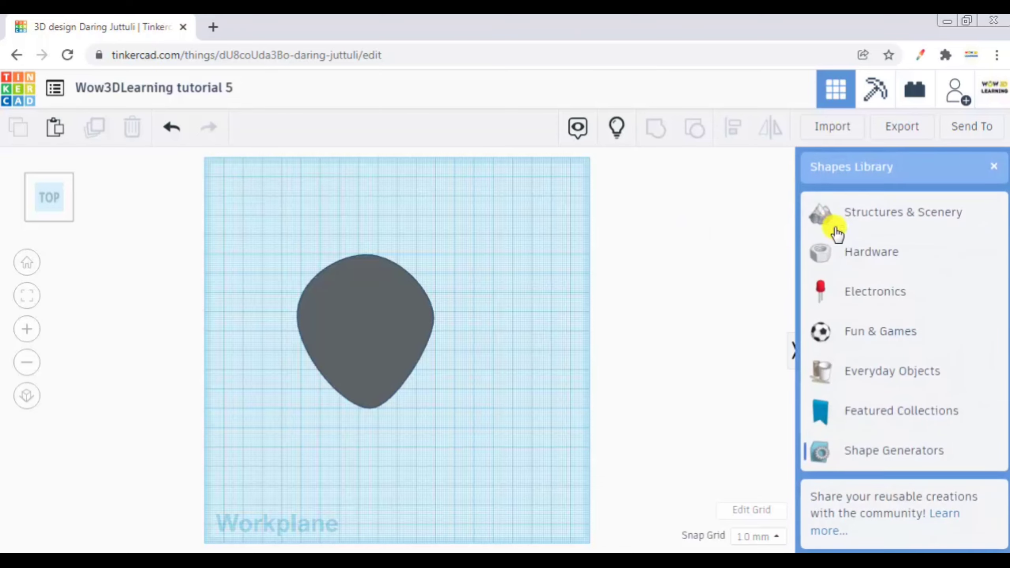
scroll(891, 334, "up", 5)
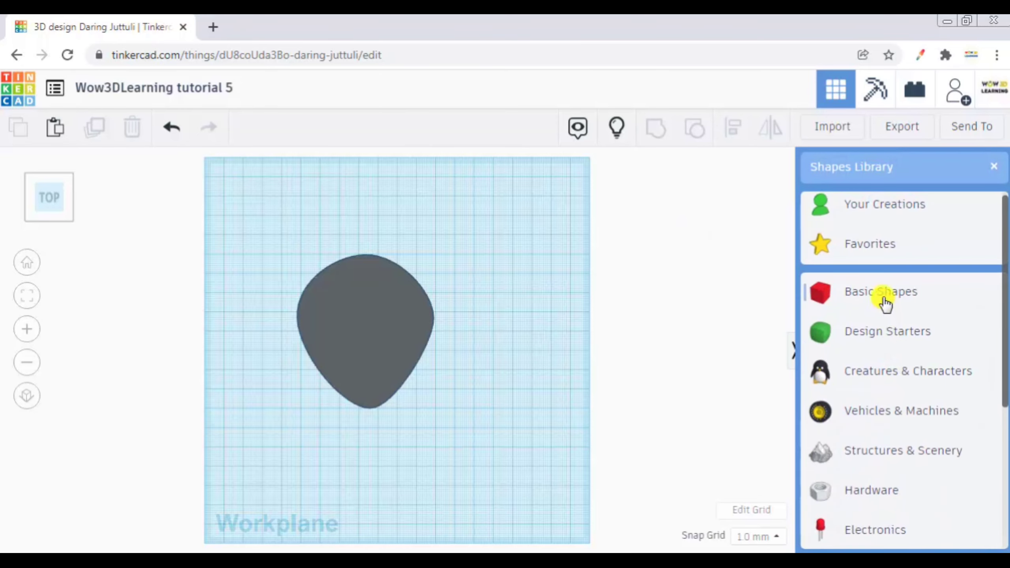
left_click(882, 296)
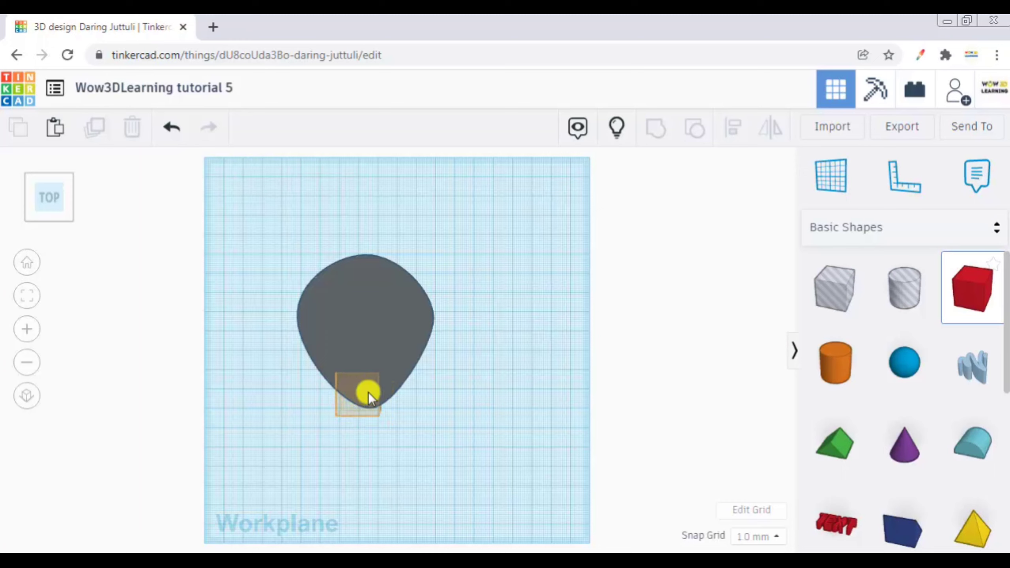
left_click(374, 398)
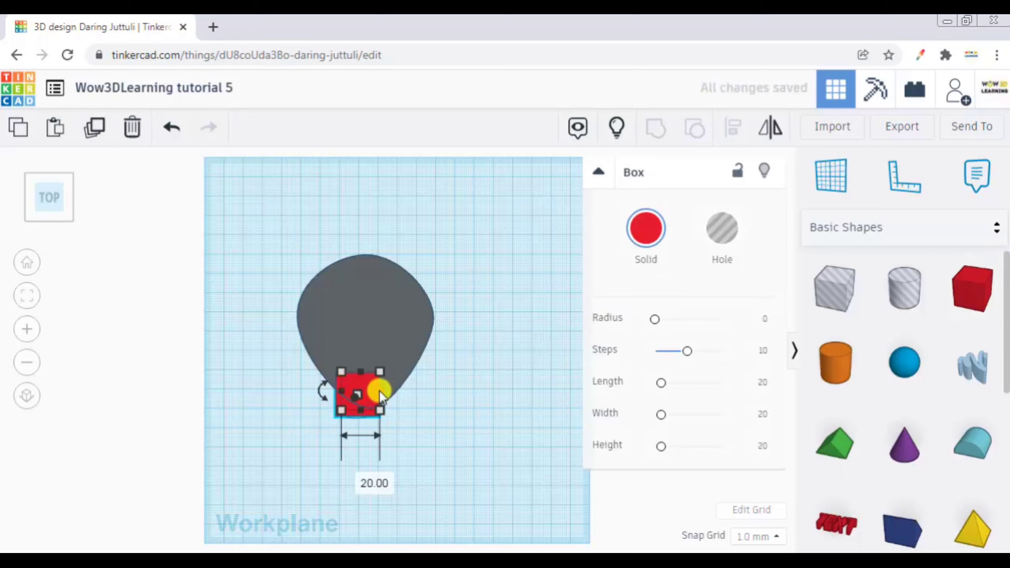
left_click_drag(397, 390, 395, 390)
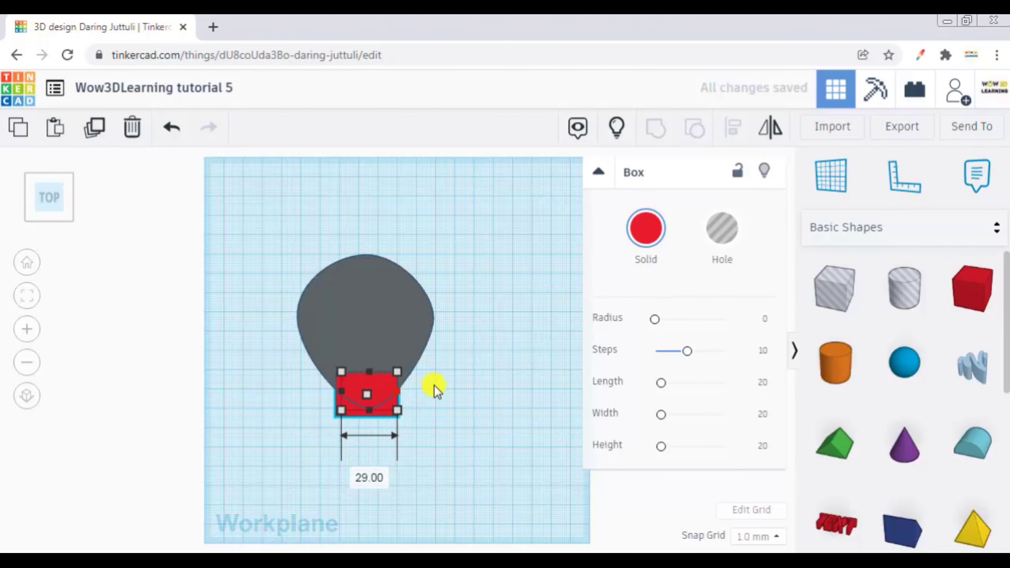
Group the extrusion and the box at its tip into one shape
right_click_drag(461, 283, 398, 382)
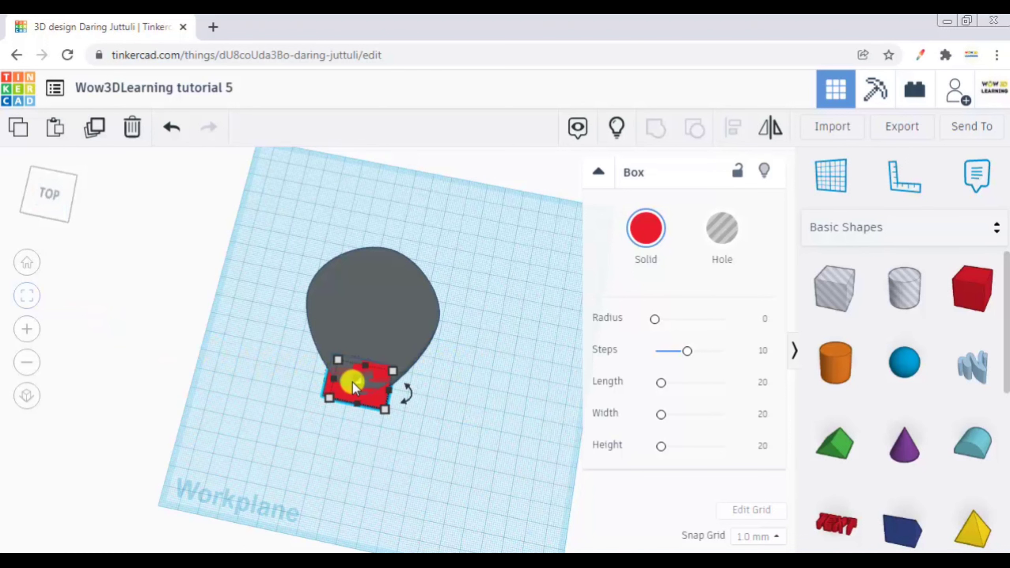
scroll(352, 383, "up", 1)
key("f")
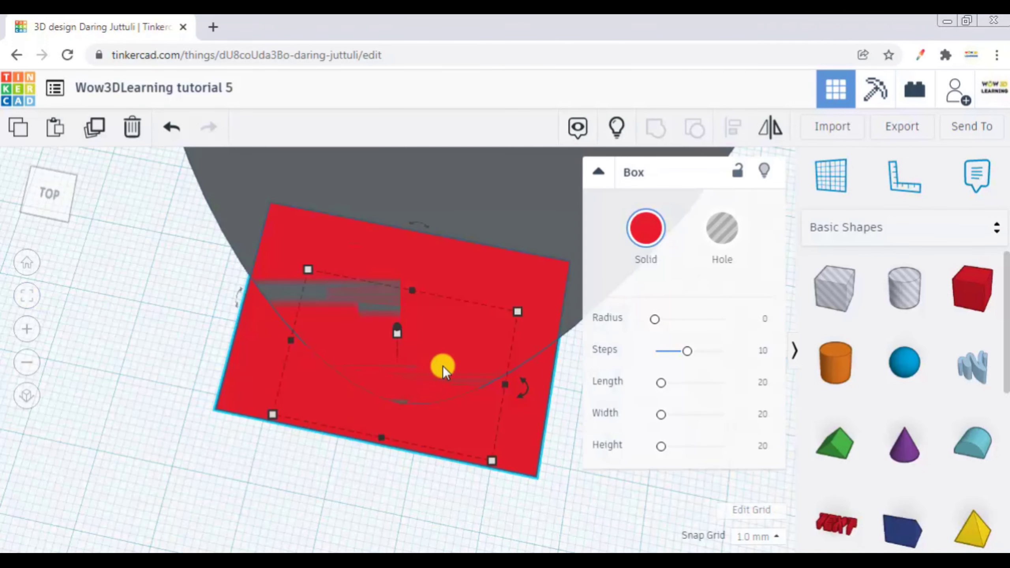
left_click_drag(446, 458, 446, 458)
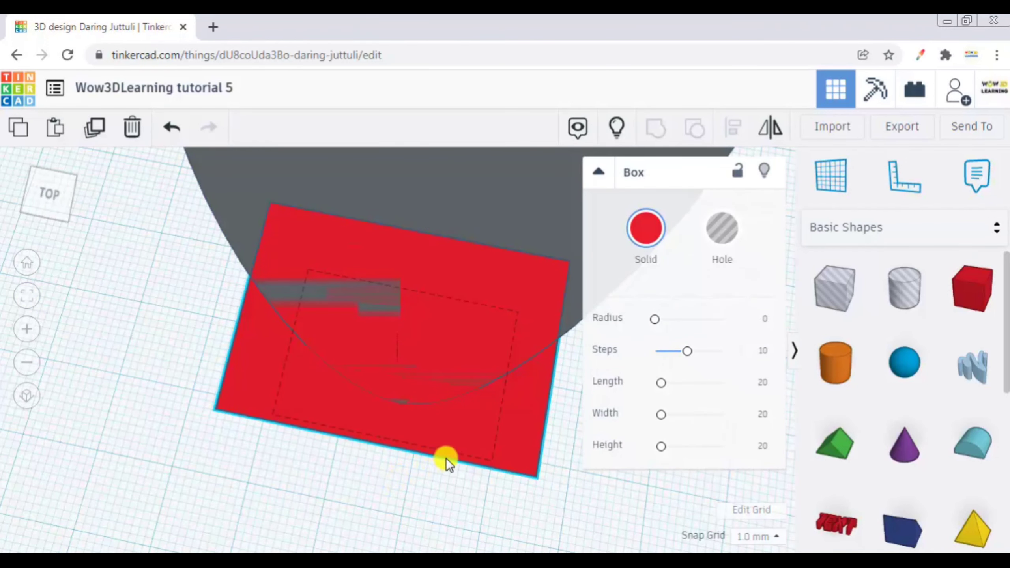
right_click_drag(489, 433, 317, 434)
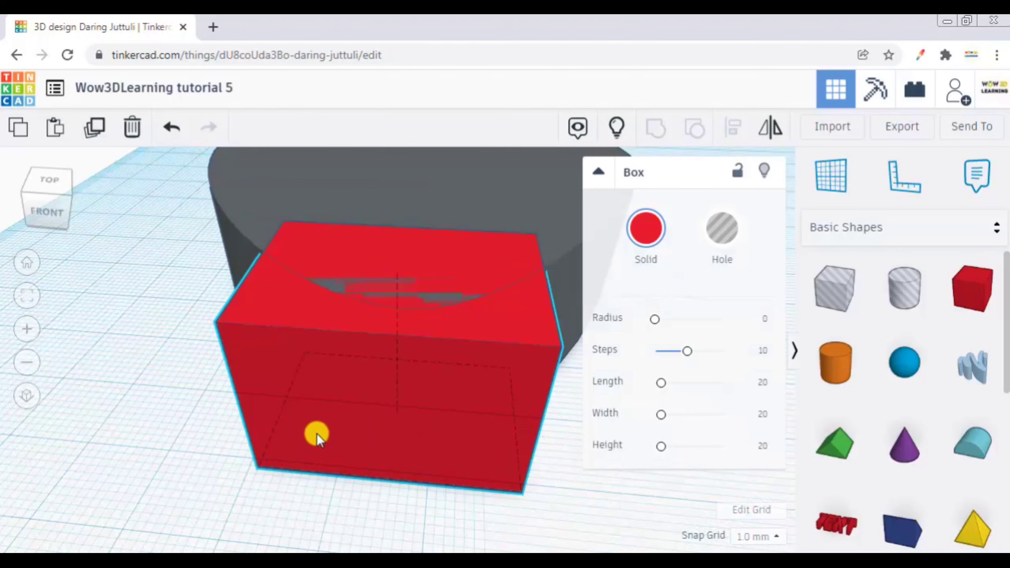
left_click(46, 190)
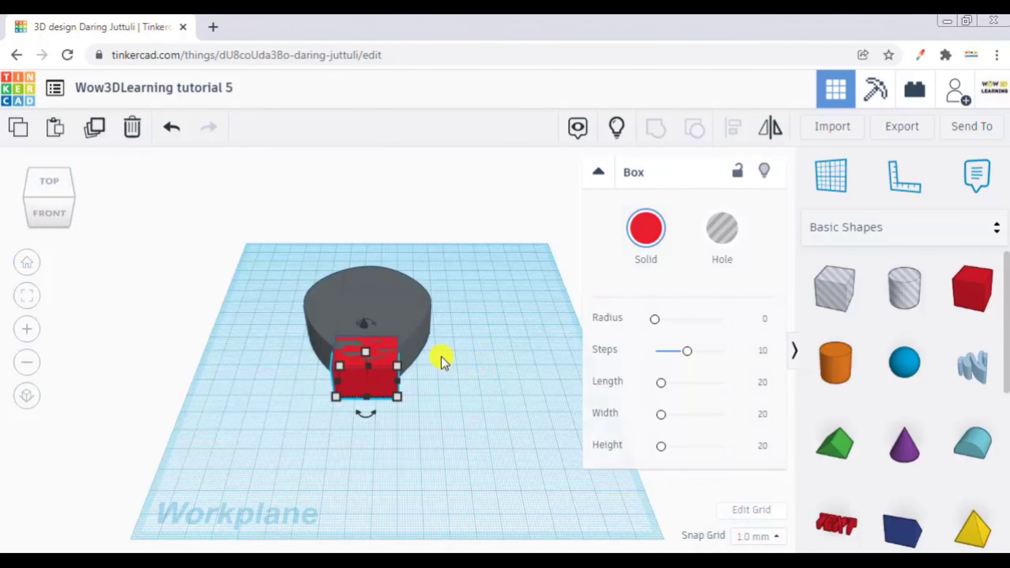
left_click(44, 178)
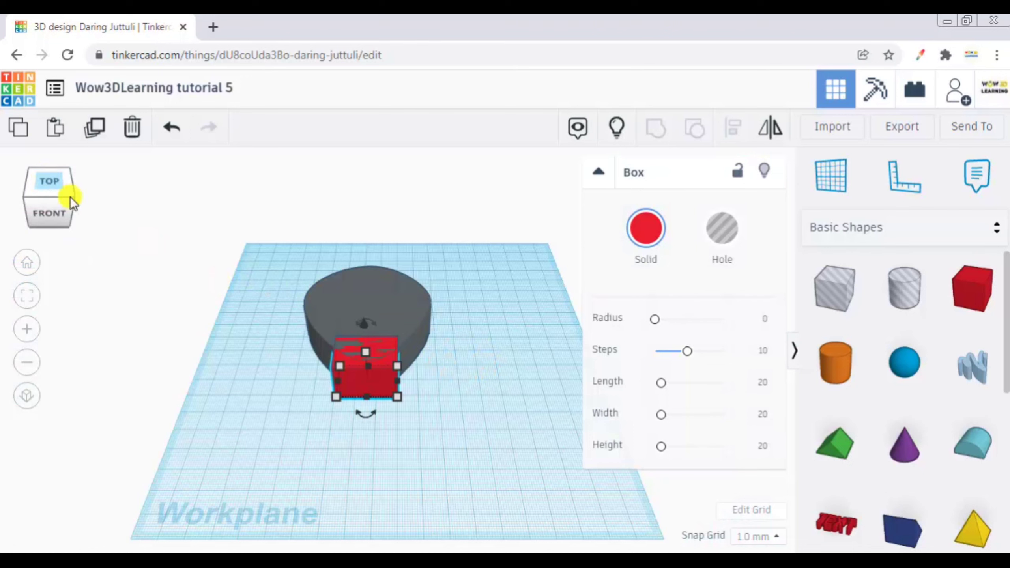
left_click(317, 326)
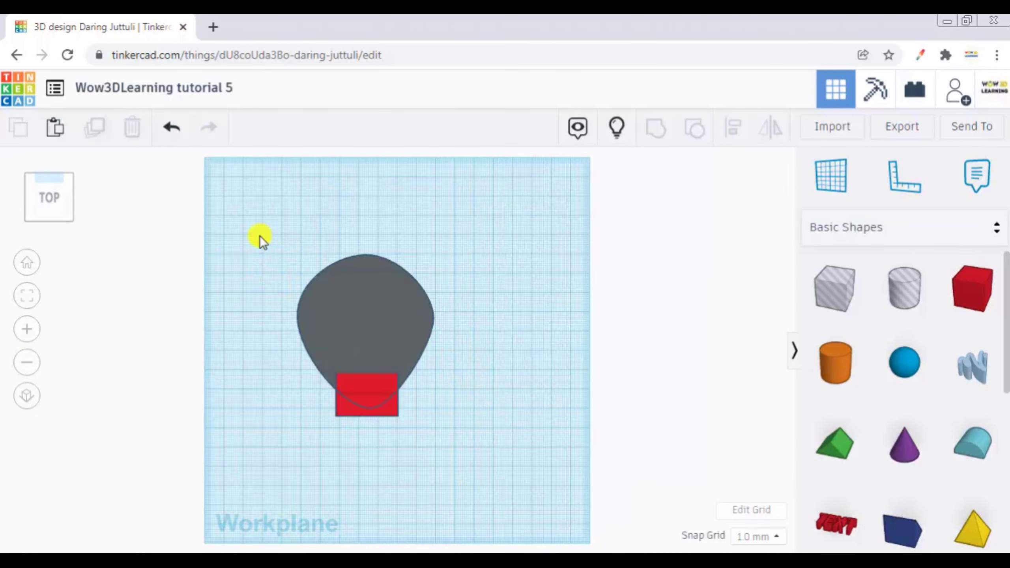
left_click_drag(259, 235, 472, 488)
left_click(660, 131)
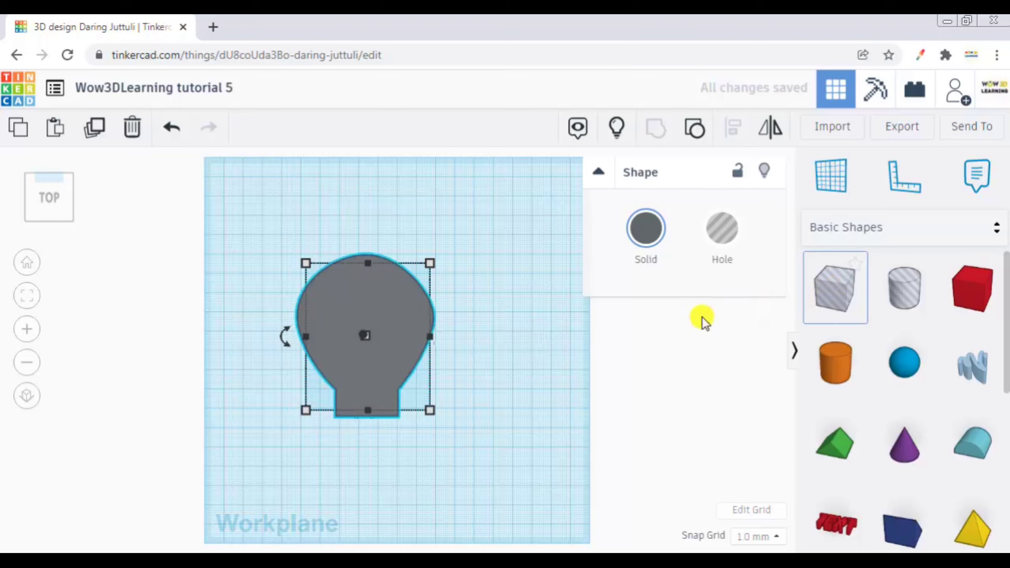
Add a 6 × 17 mm box hole and move it over the left part of the grouped shape's neck
left_click_drag(703, 317, 479, 357)
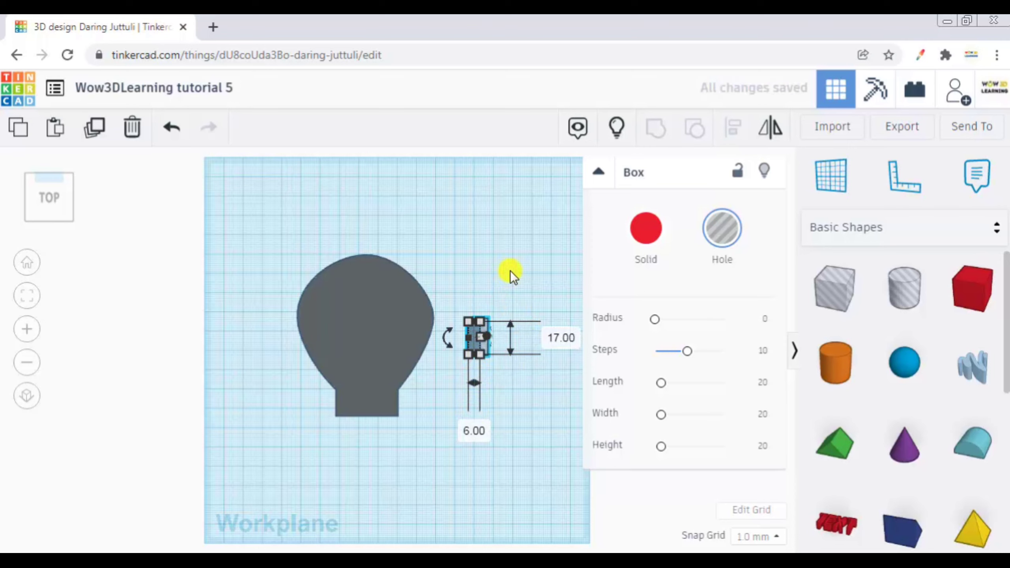
left_click(494, 322)
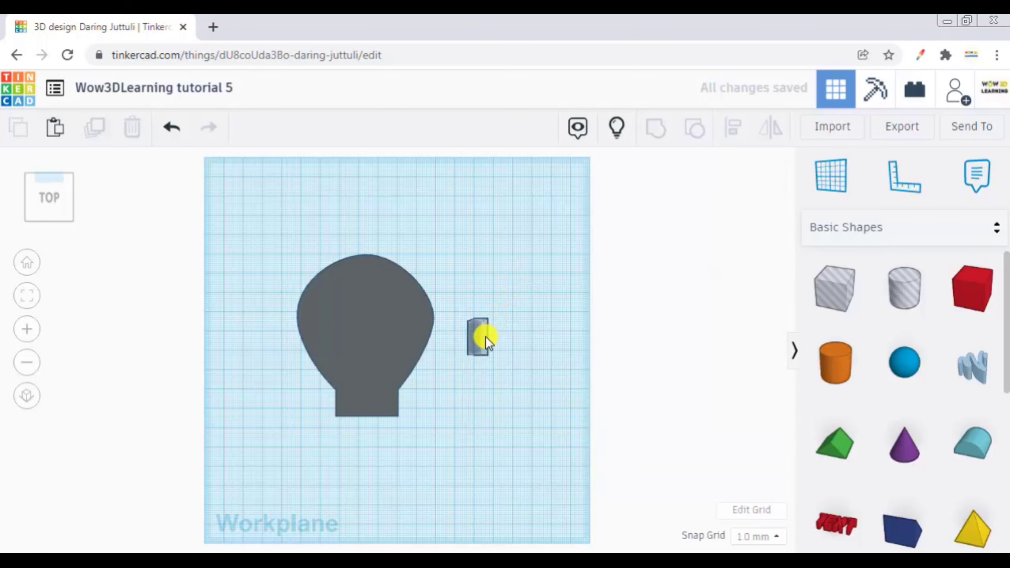
left_click_drag(483, 338, 350, 408)
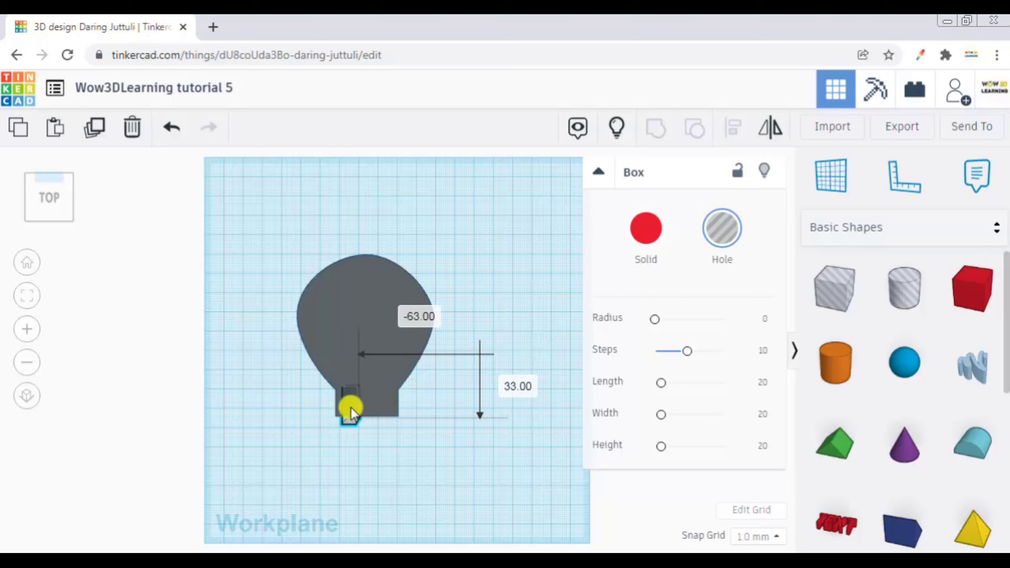
Stretch the box hole to 39 mm tall and narrow it to 3 mm wide, undoing any accidental change
right_click_drag(391, 421, 382, 383)
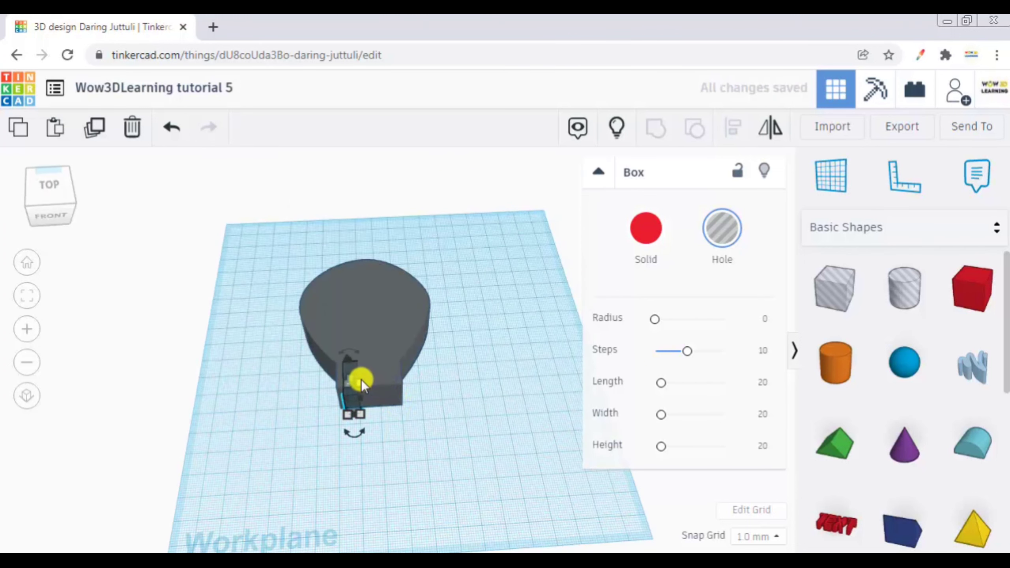
left_click_drag(350, 376, 349, 354)
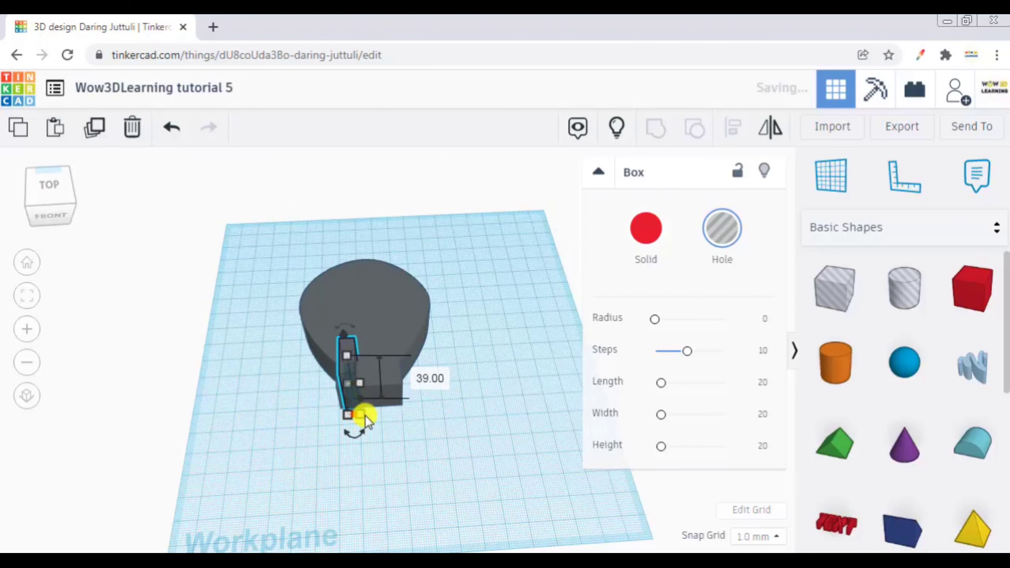
left_click_drag(363, 415, 357, 414)
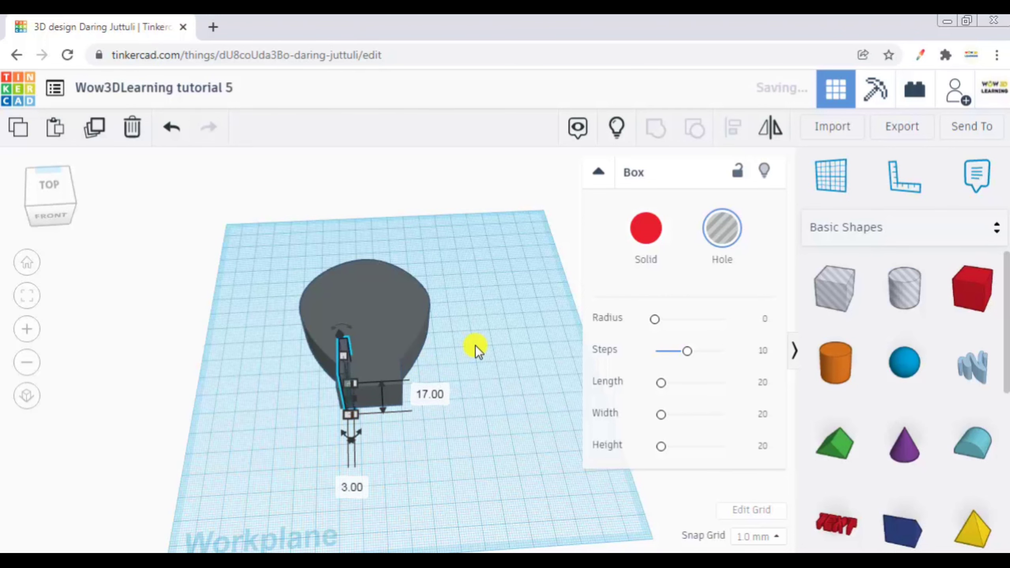
left_click(50, 190)
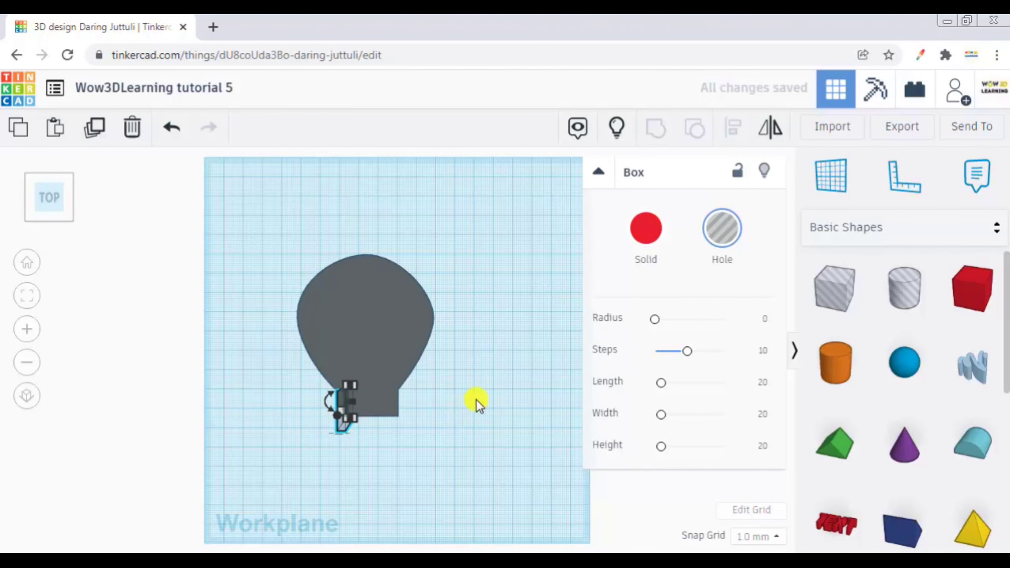
right_click_drag(494, 396, 516, 389)
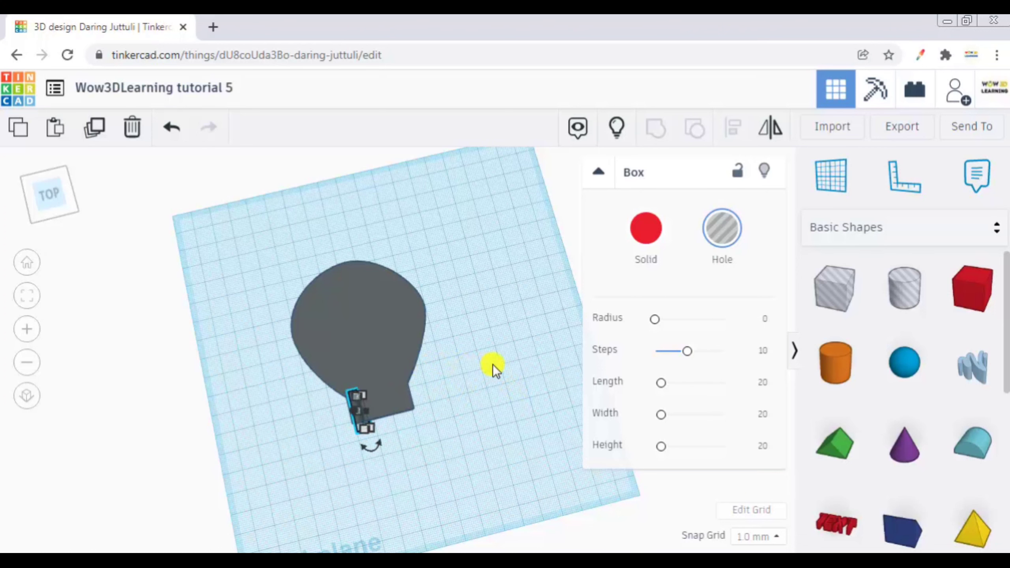
key("ctrl+z")
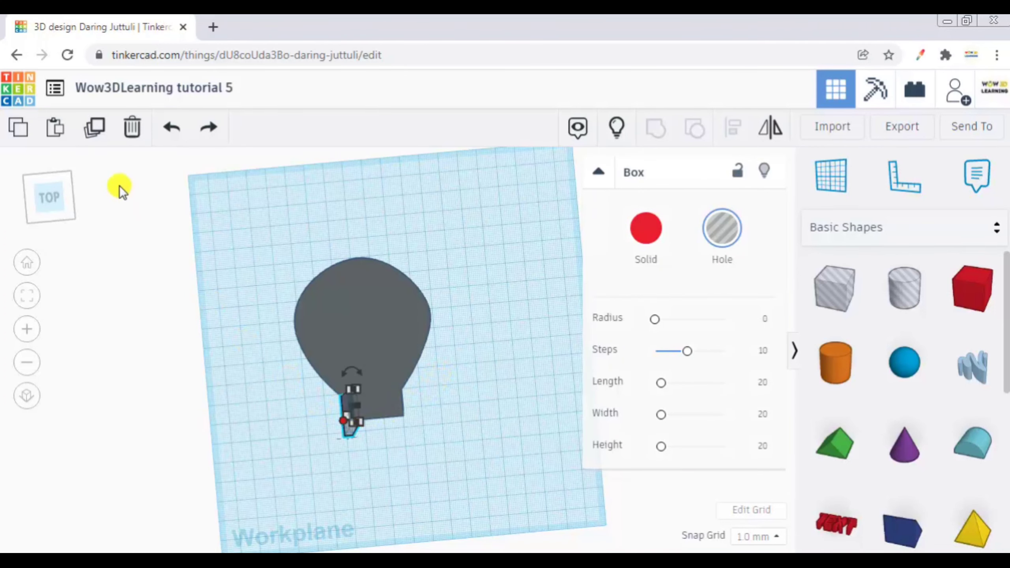
Duplicate the box hole 7 mm to the right and repeat the offset copy to form a row of four across the neck
left_click(91, 128)
left_click(140, 201)
left_click(347, 430)
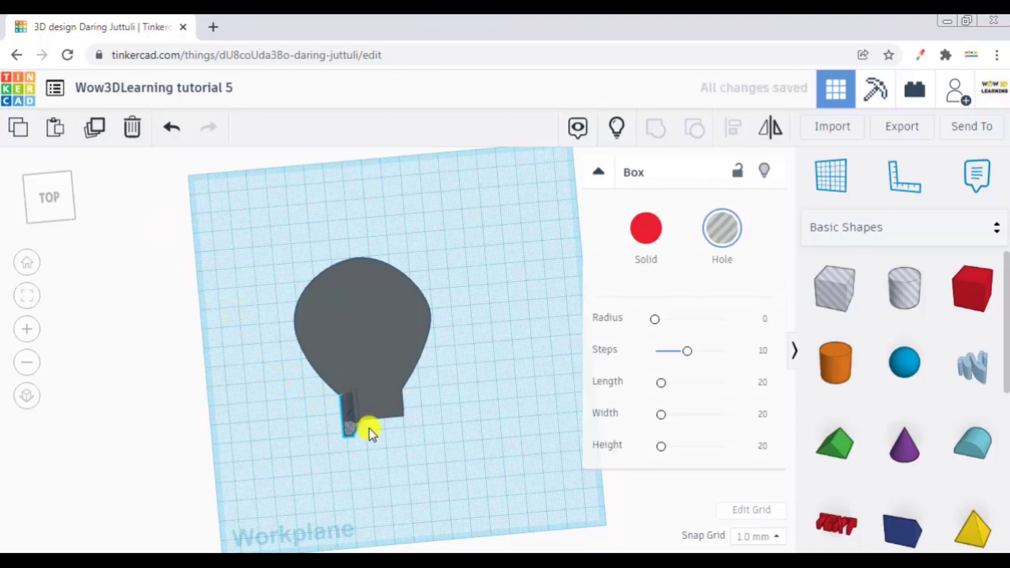
mouse_move(369, 428)
left_mouse_down()
mouse_move(389, 425)
mouse_move(363, 431)
left_mouse_up()
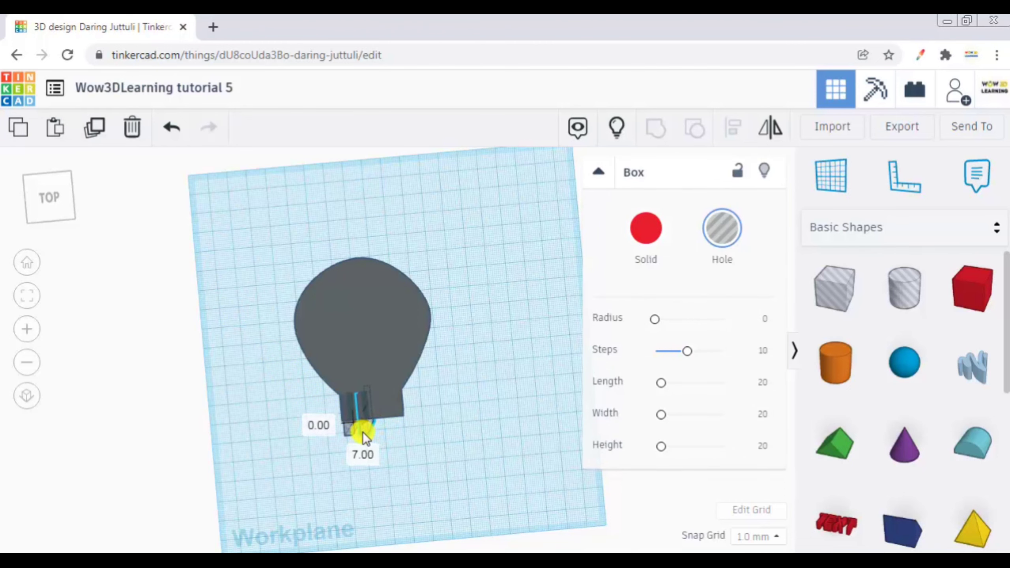
left_click(93, 134)
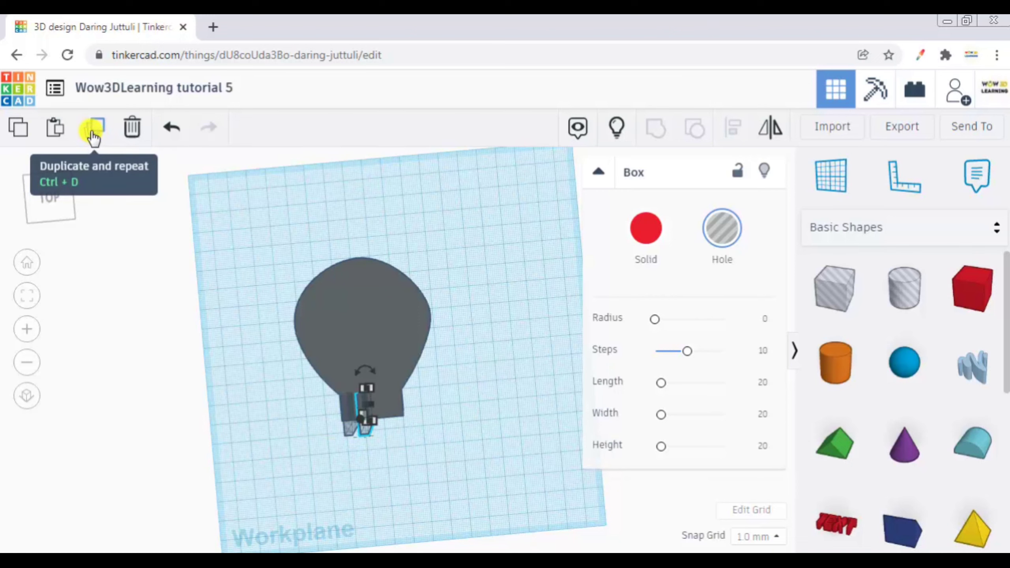
left_click(94, 139)
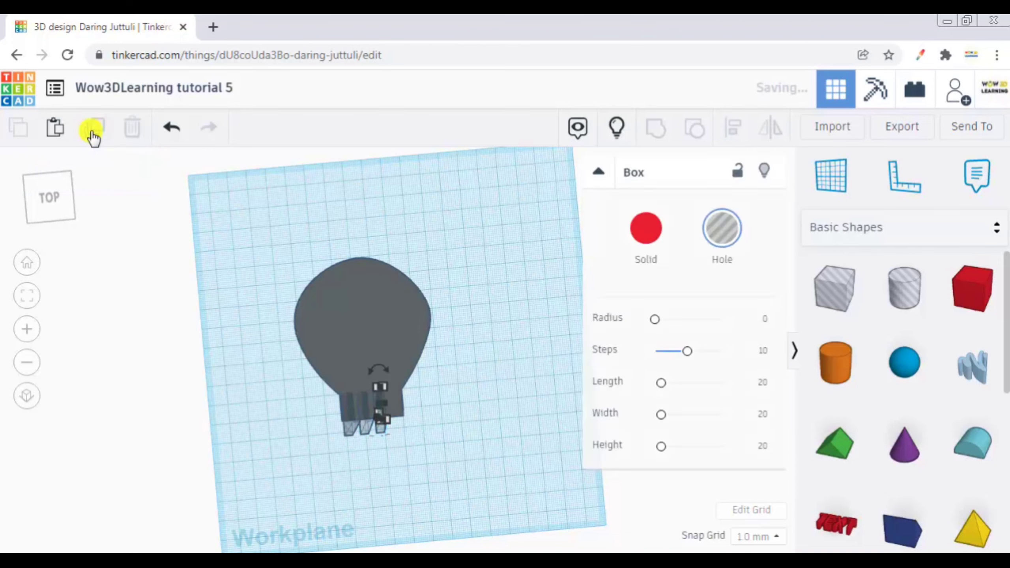
left_click(92, 134)
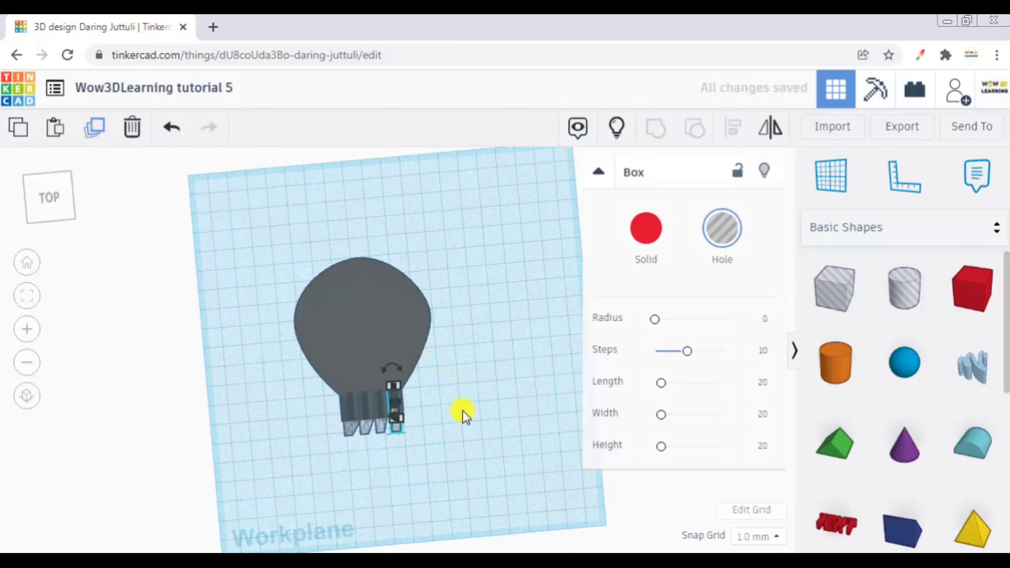
Group the main shape with all the box holes to cut the slots into the neck
mouse_move(458, 410)
right_mouse_down()
mouse_move(438, 390)
mouse_move(442, 408)
right_mouse_up()
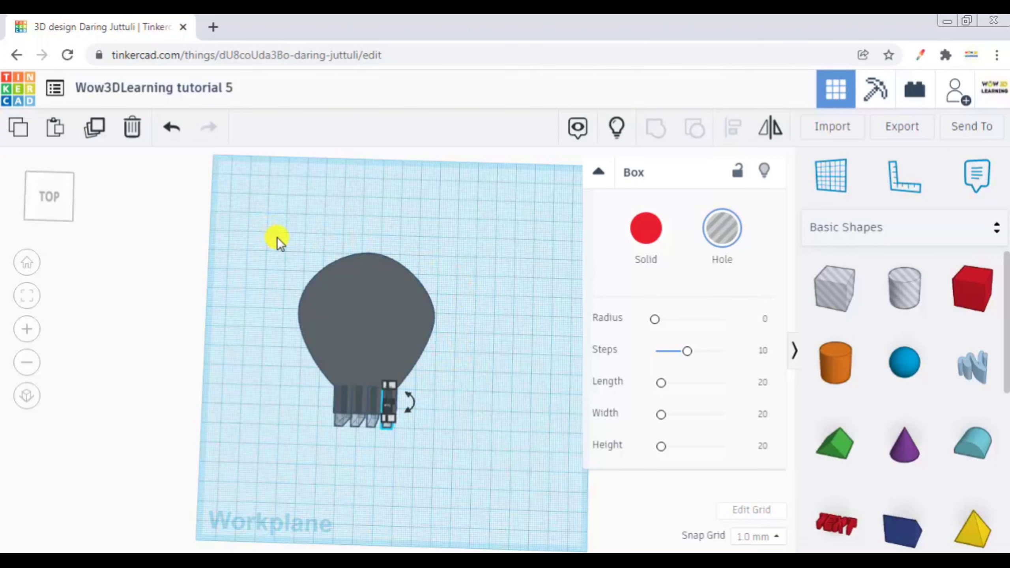
left_click_drag(329, 316, 457, 458)
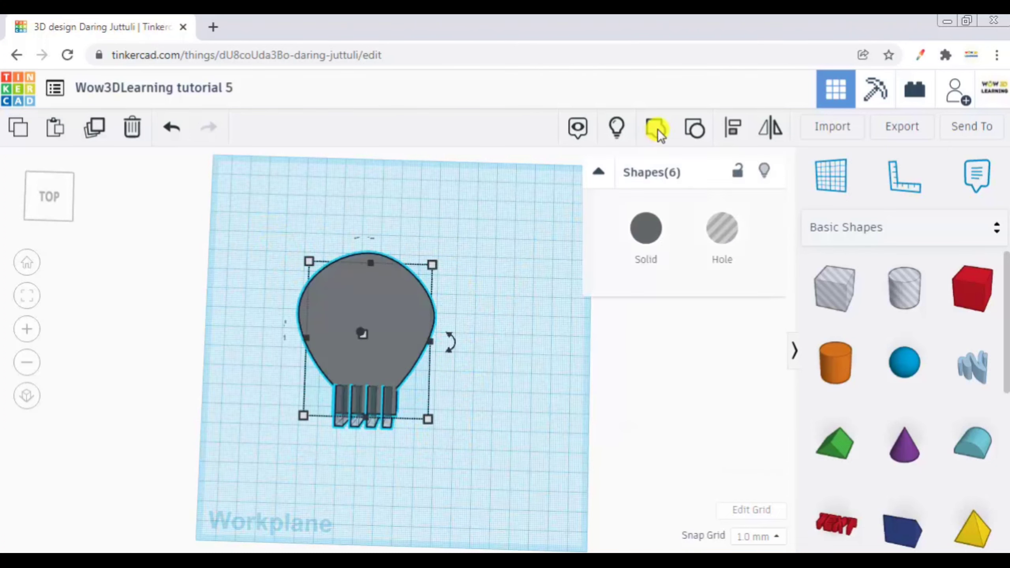
left_click(657, 128)
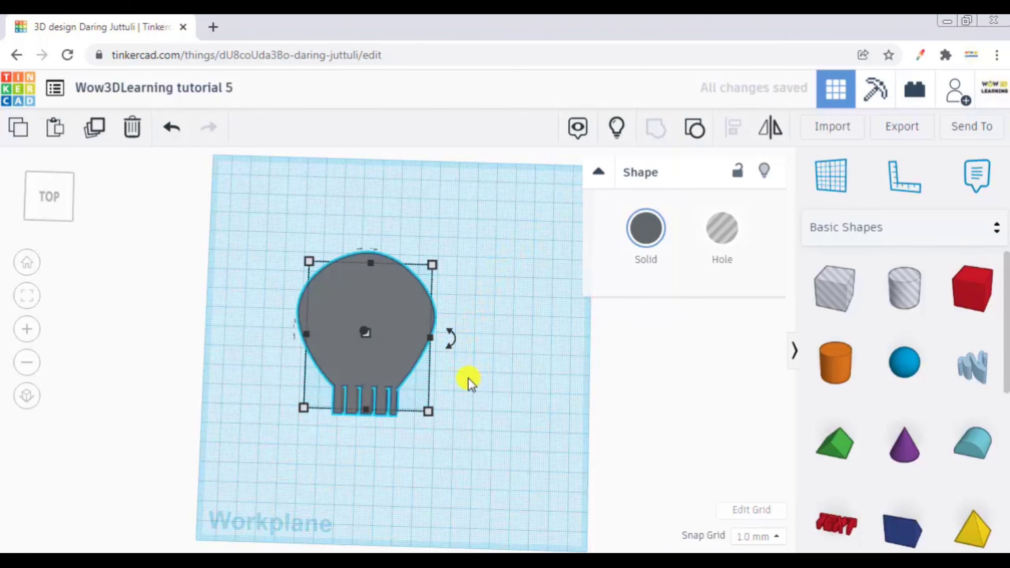
Place a cylinder hole on the right part of the skull's face for an eye socket
right_click_drag(494, 382, 460, 407)
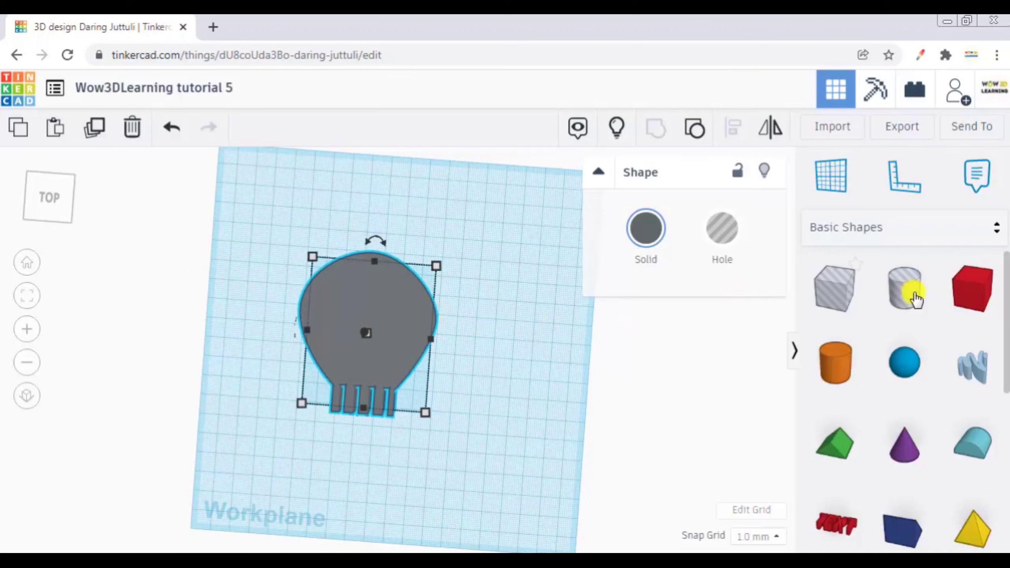
left_click(483, 321)
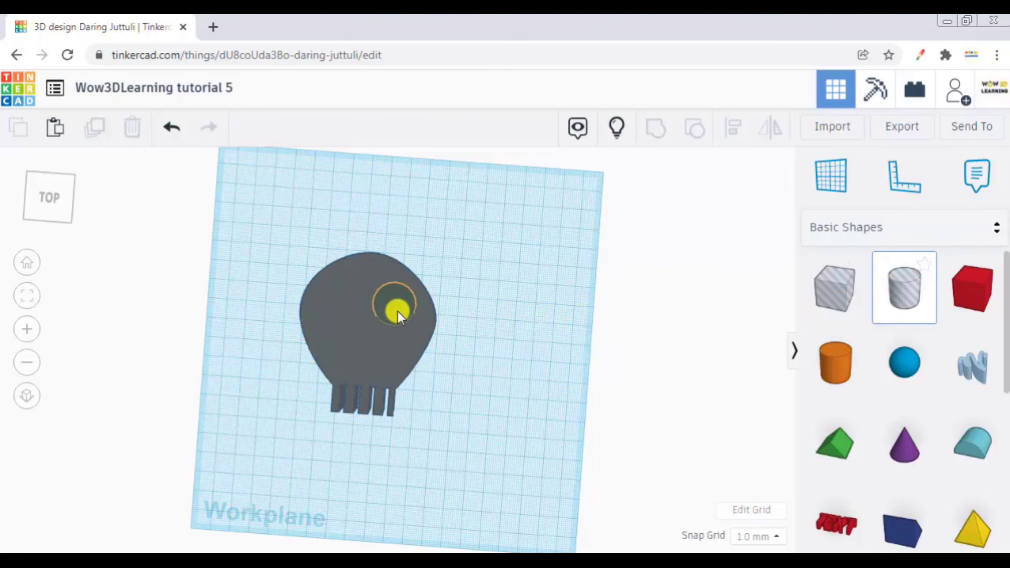
left_click(398, 313)
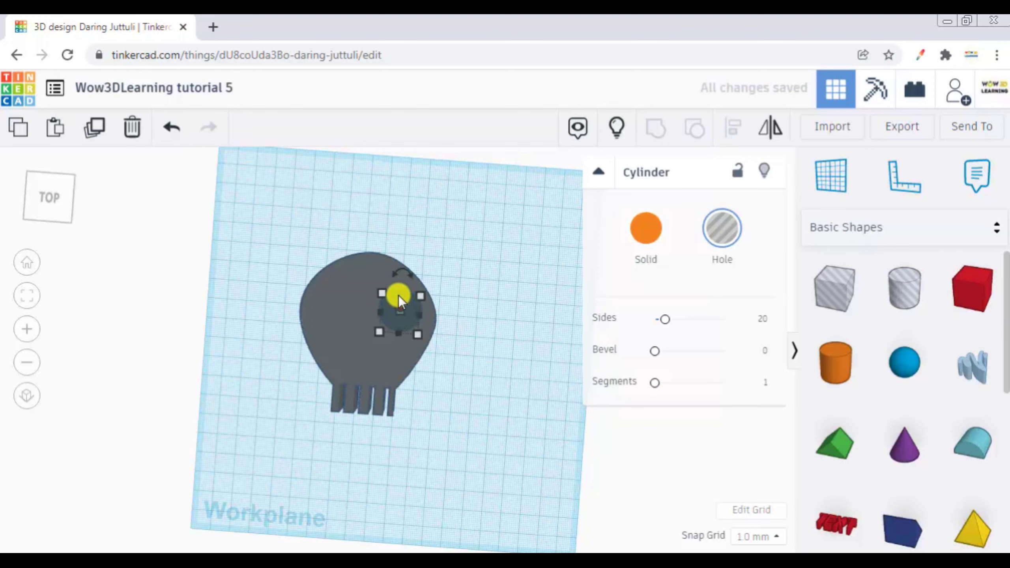
Set both the length and the width of the cylinder hole to 15 mm
mouse_move(398, 295)
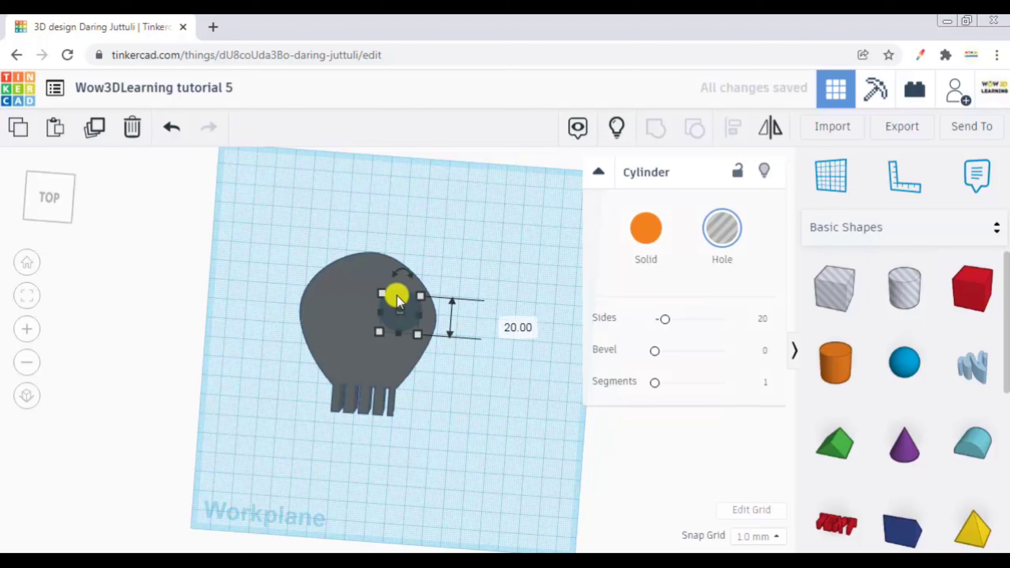
left_click(505, 322)
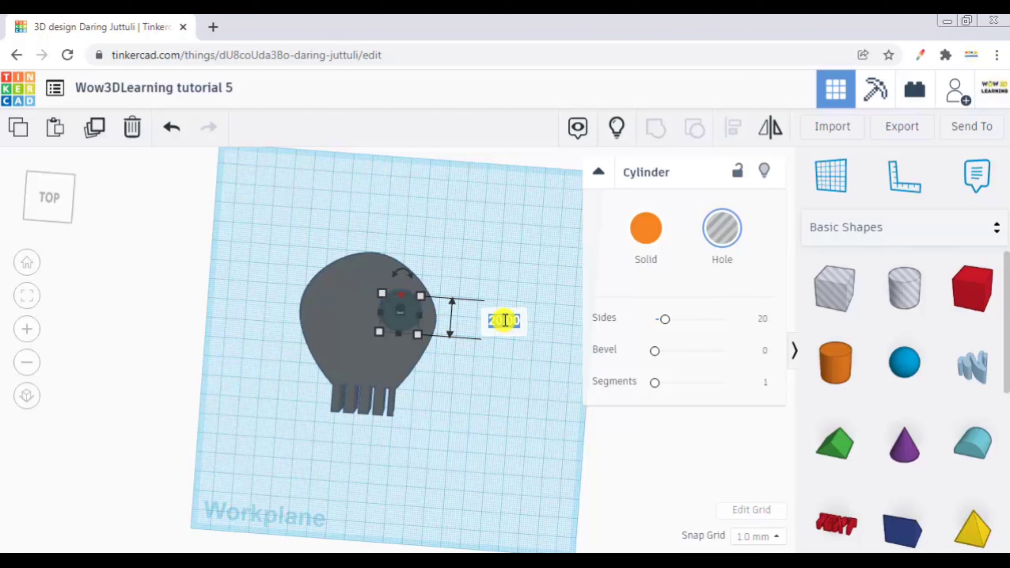
type("15")
key("Return")
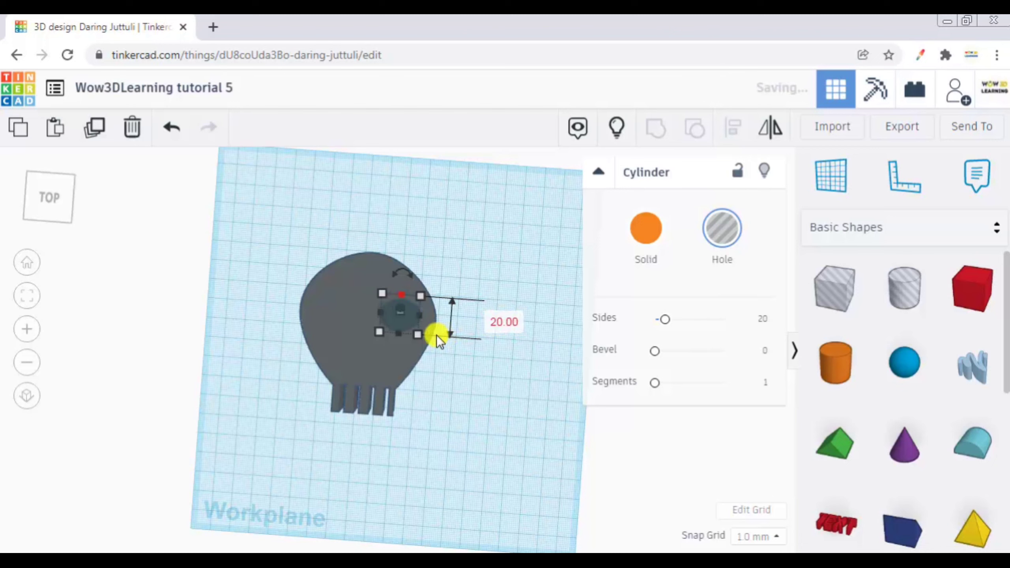
mouse_move(417, 320)
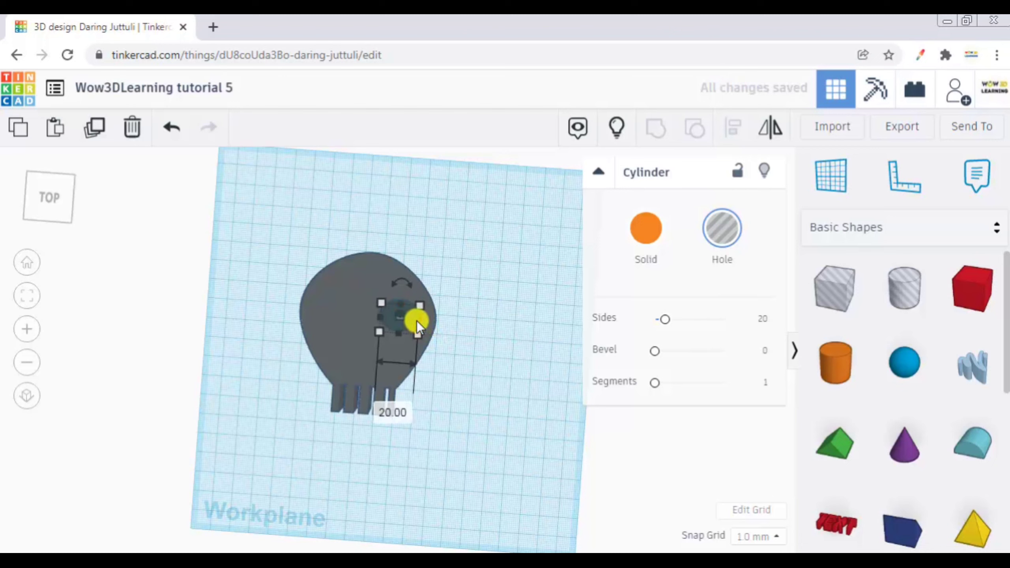
left_click(391, 414)
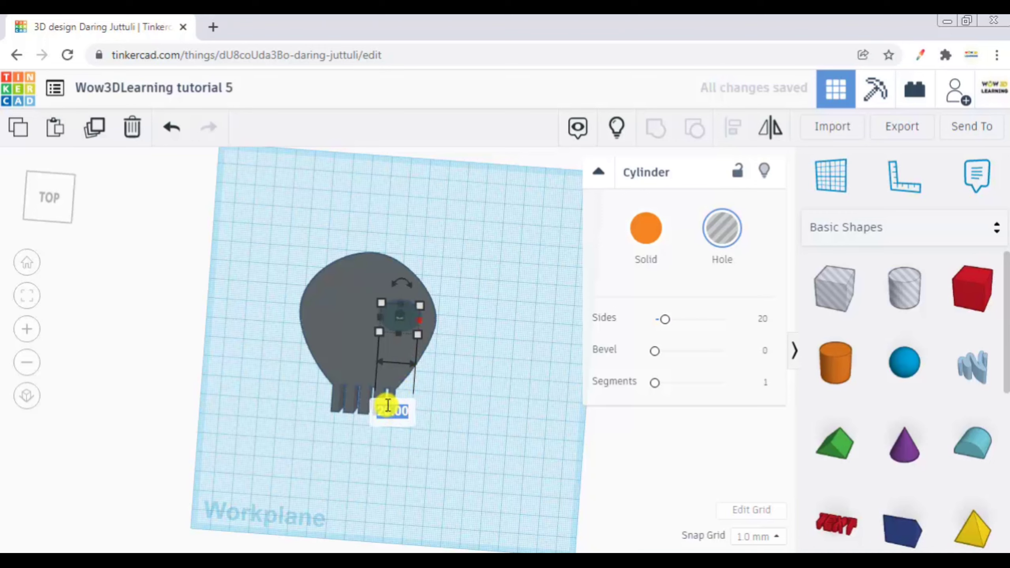
key("BackSpace")
type("15")
key("Return")
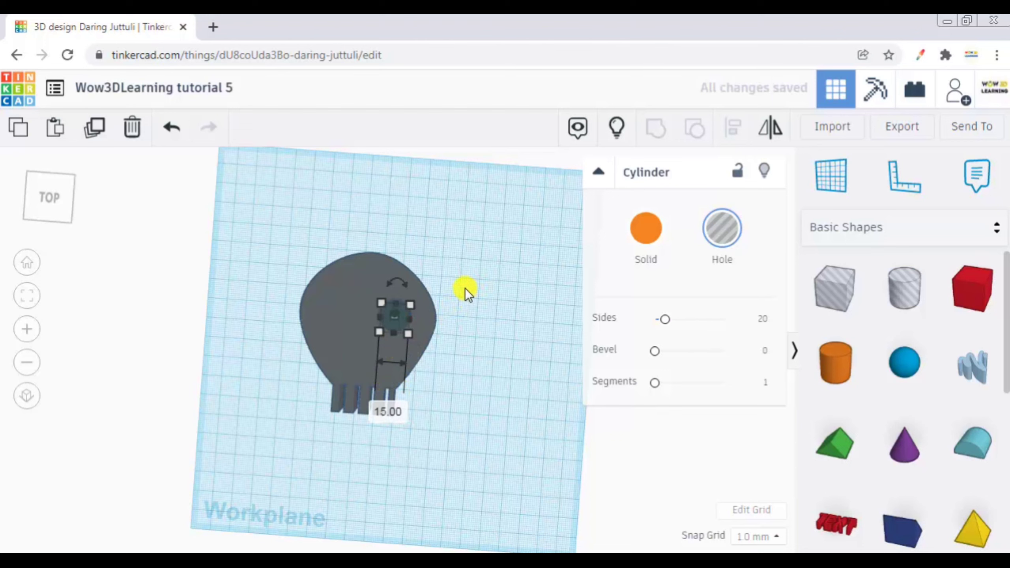
Nudge the cylinder hole about 5 mm to the right on the skull's face
key("Right")
key("Right")
key("Right")
key("Right")
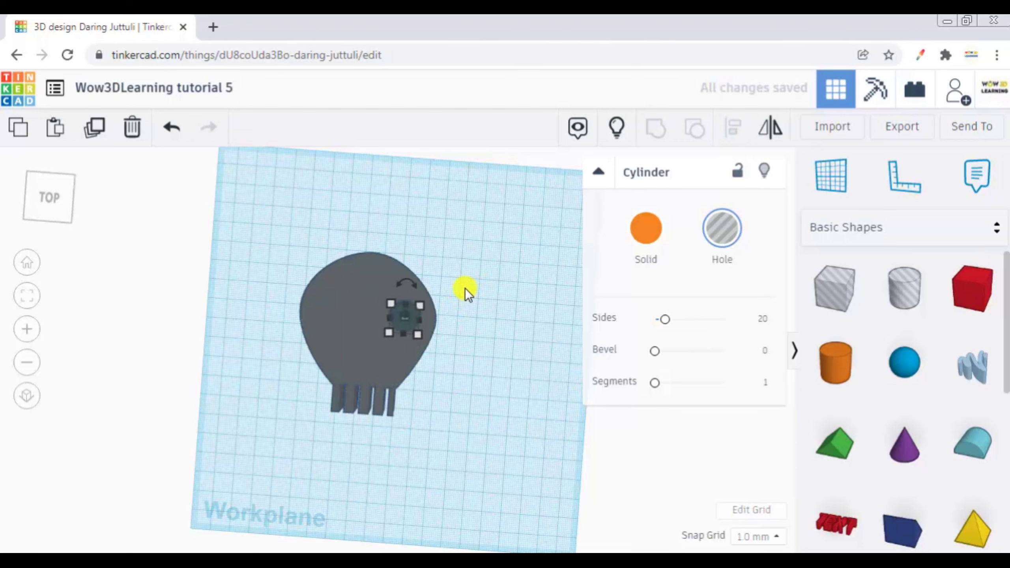
left_click(466, 280)
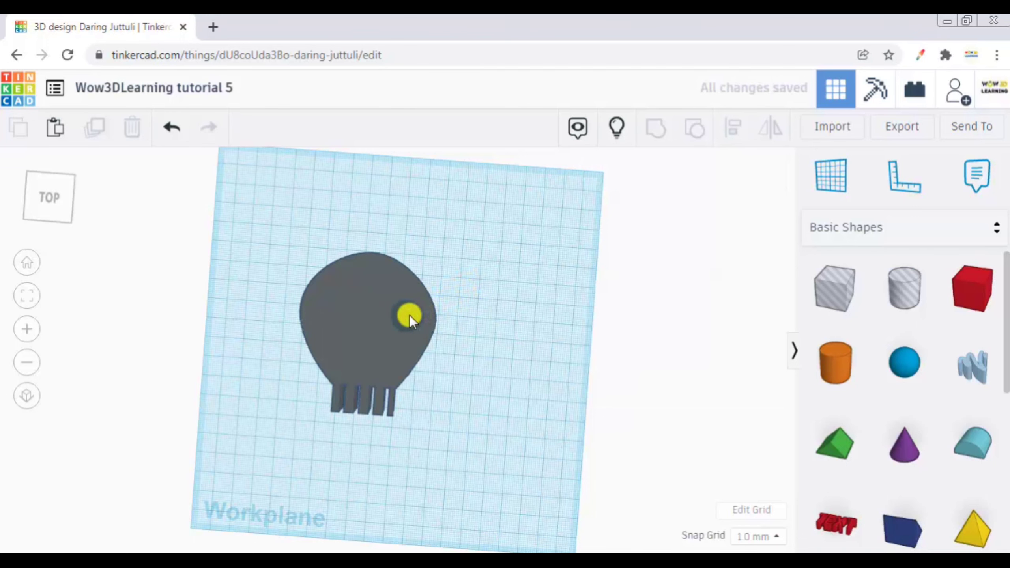
left_click(409, 316)
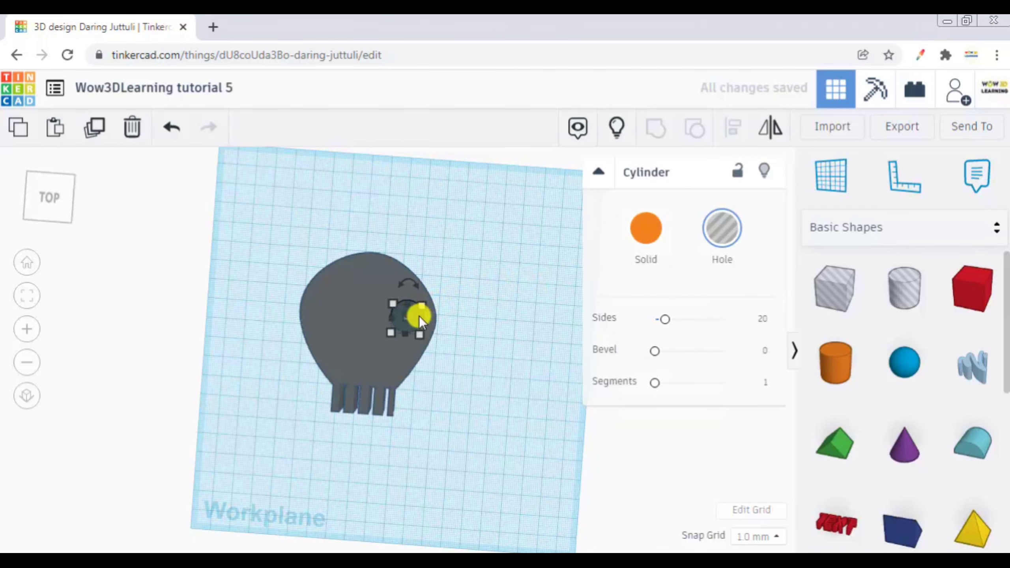
Stretch the cylinder hole taller so that it extends above the skull's top surface
right_click_drag(491, 247, 425, 277)
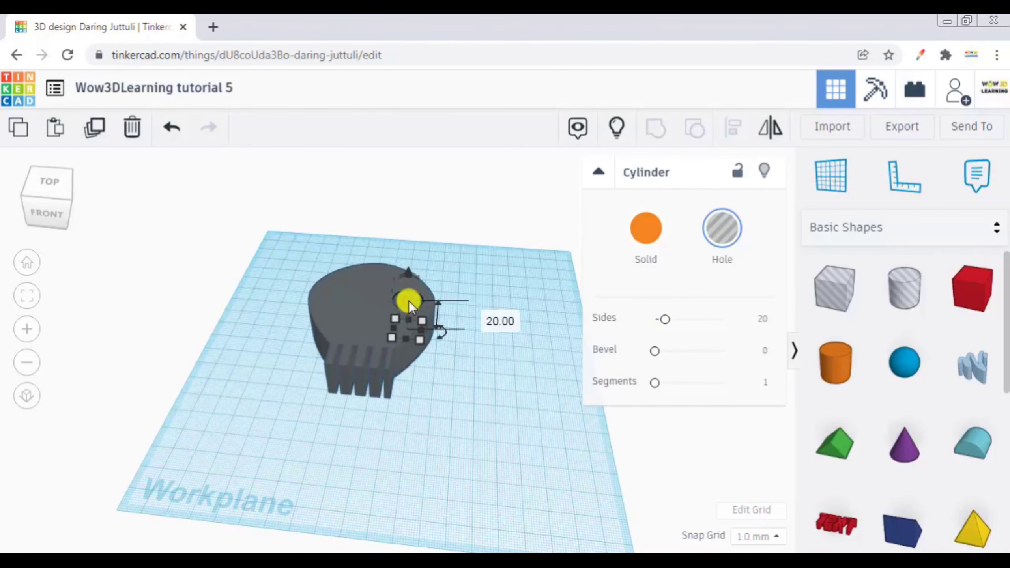
left_click_drag(409, 301, 408, 282)
right_click_drag(449, 293, 449, 299)
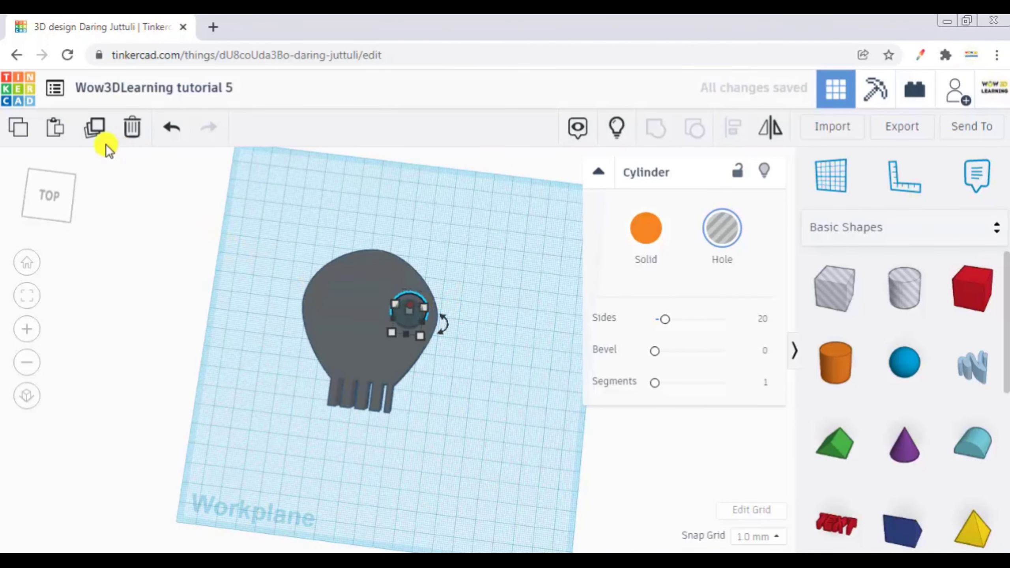
Duplicate the cylinder hole and move the copy 33 mm to the left as the second eye socket
left_click(96, 132)
left_click_drag(408, 318, 333, 313)
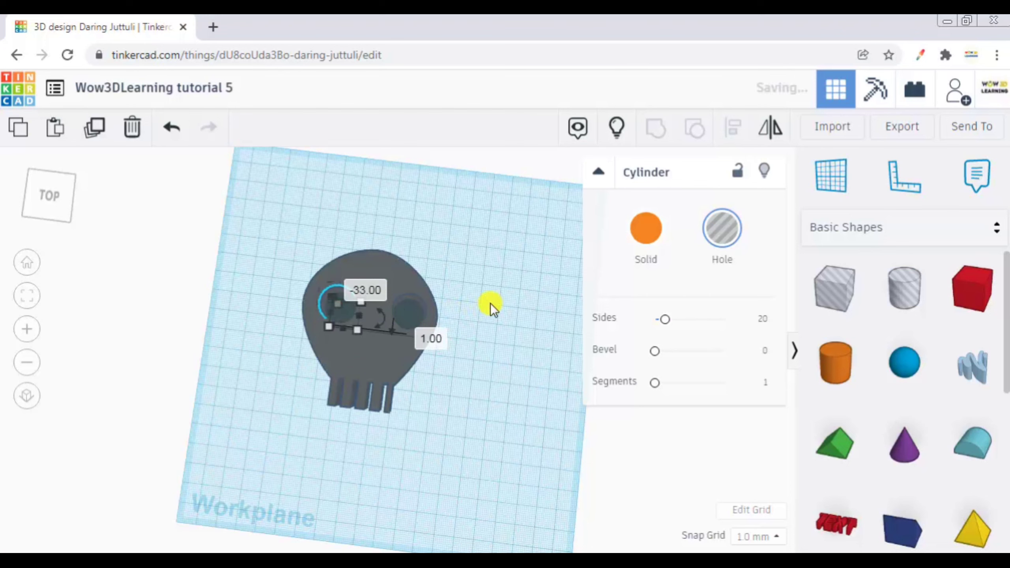
left_click(505, 302)
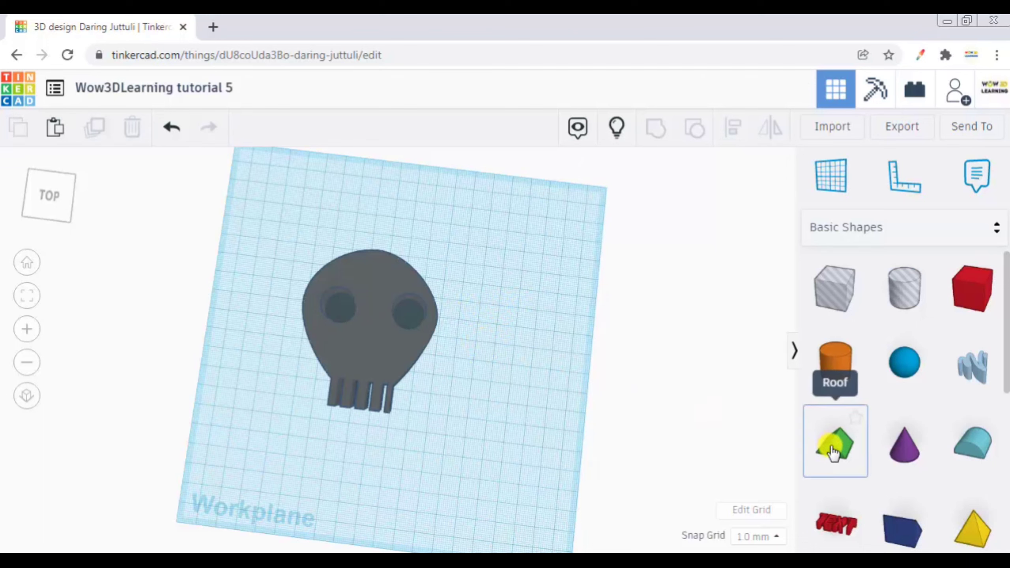
Add a roof shape on the workplane beside the skull and undo its trial rotations
left_click_drag(829, 445, 500, 365)
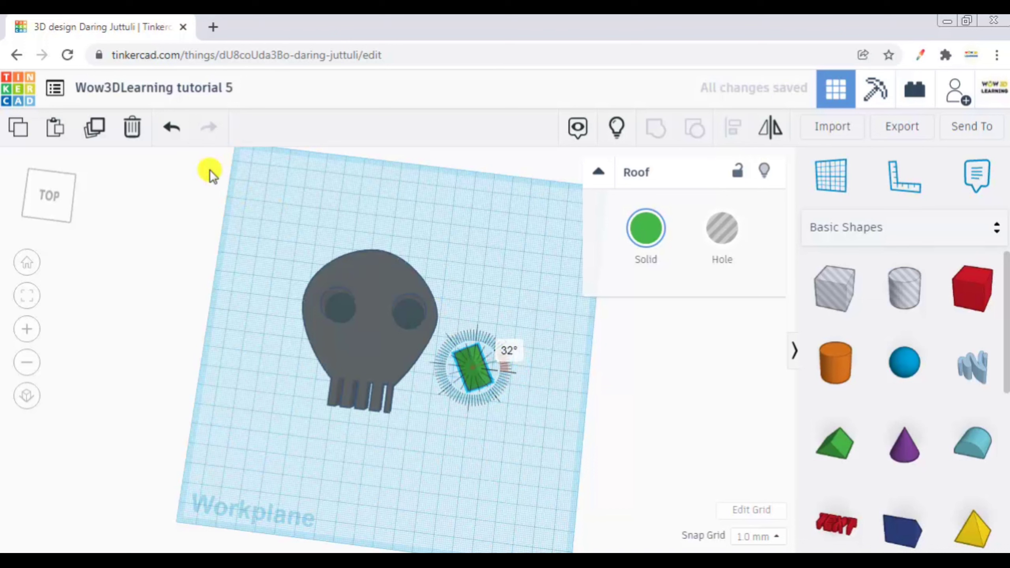
left_click(170, 129)
left_click(168, 133)
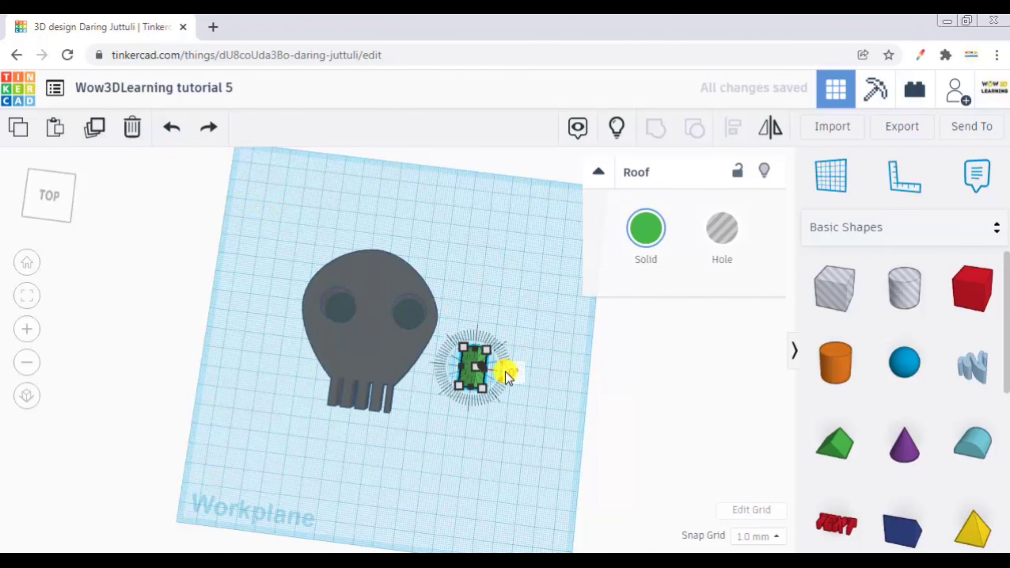
Rotate the roof shape 90° so that it stands upright on its triangular end
right_click_drag(539, 367, 457, 277)
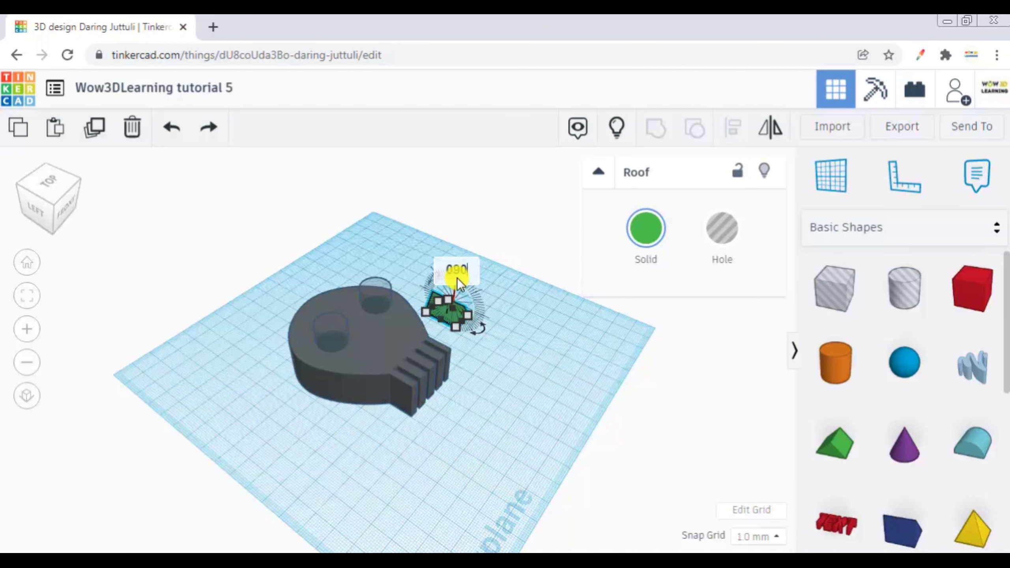
key("Return")
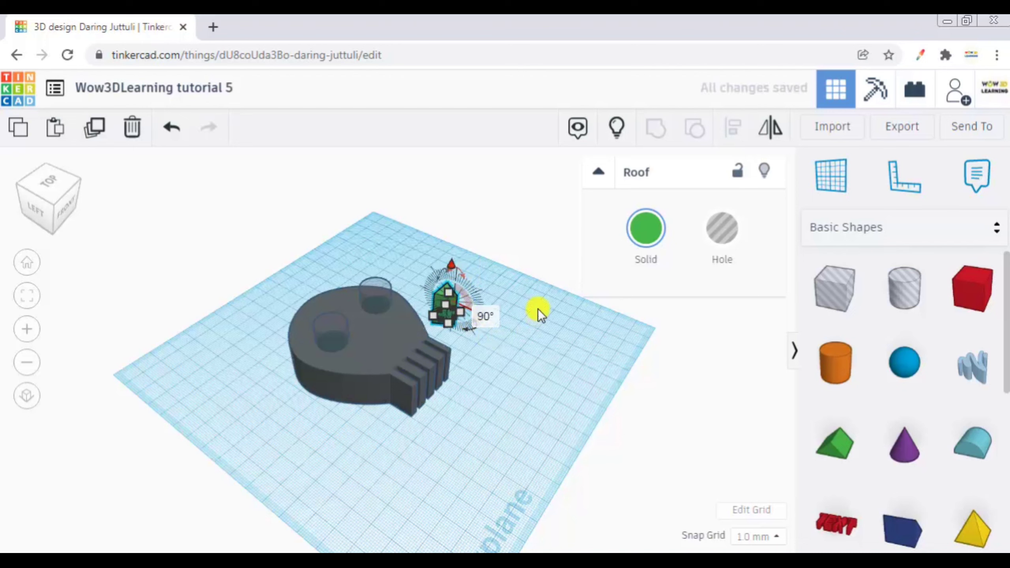
left_click(527, 346)
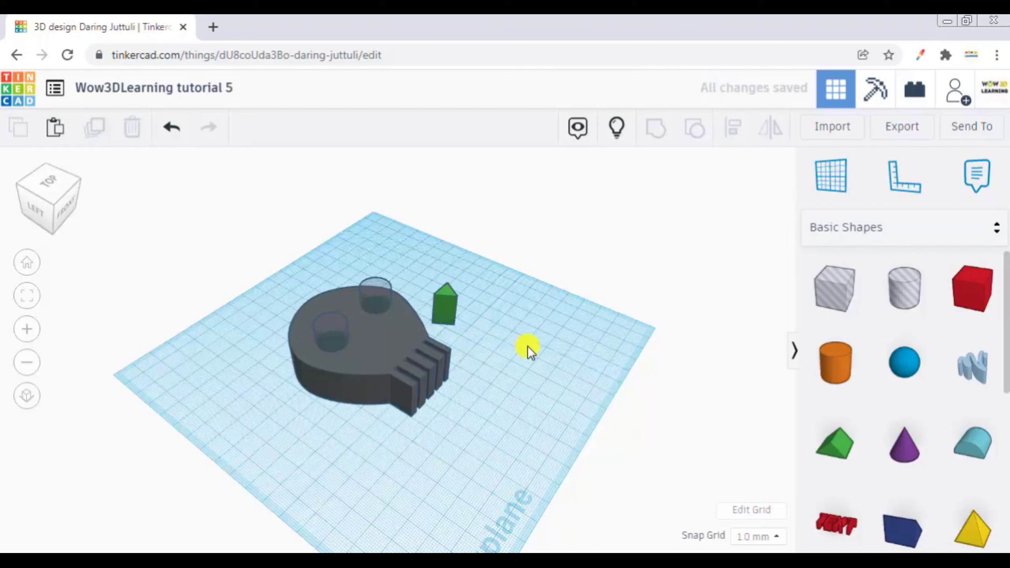
Turn the roof shape into a hole and place it on the skull's face just below the eye sockets
right_click_drag(505, 326, 473, 338)
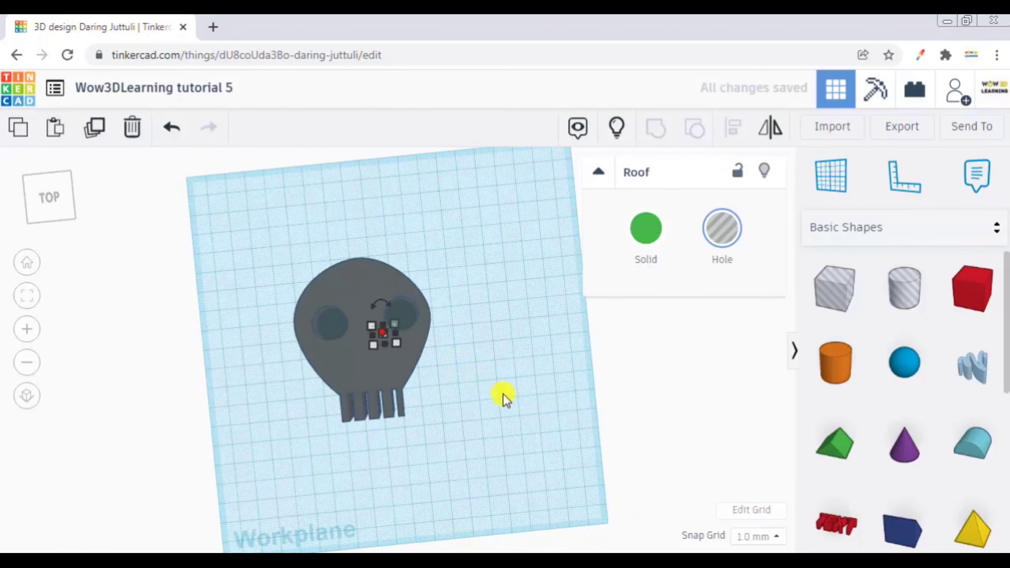
key("Down")
key("Down")
key("Down")
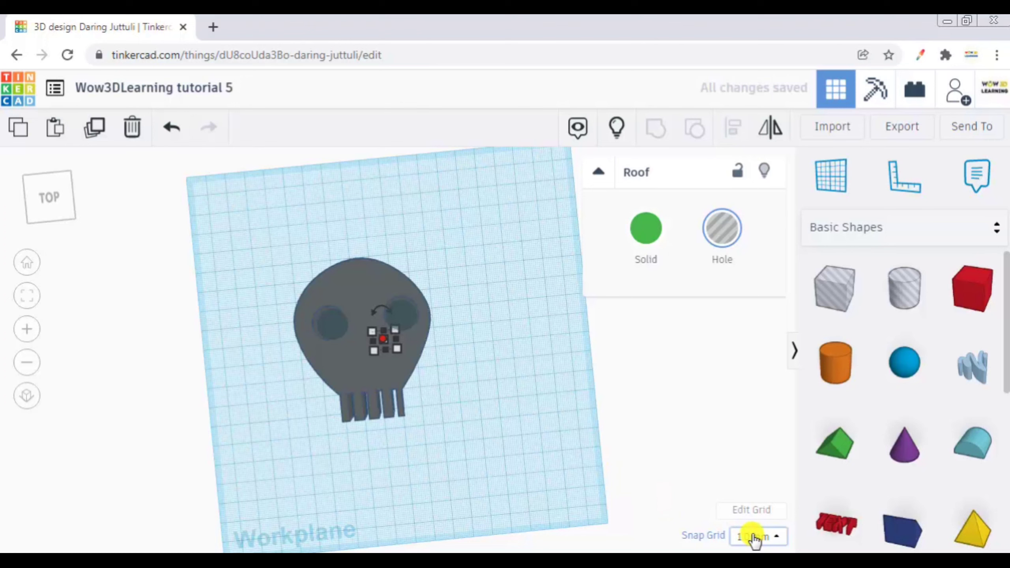
left_click(753, 538)
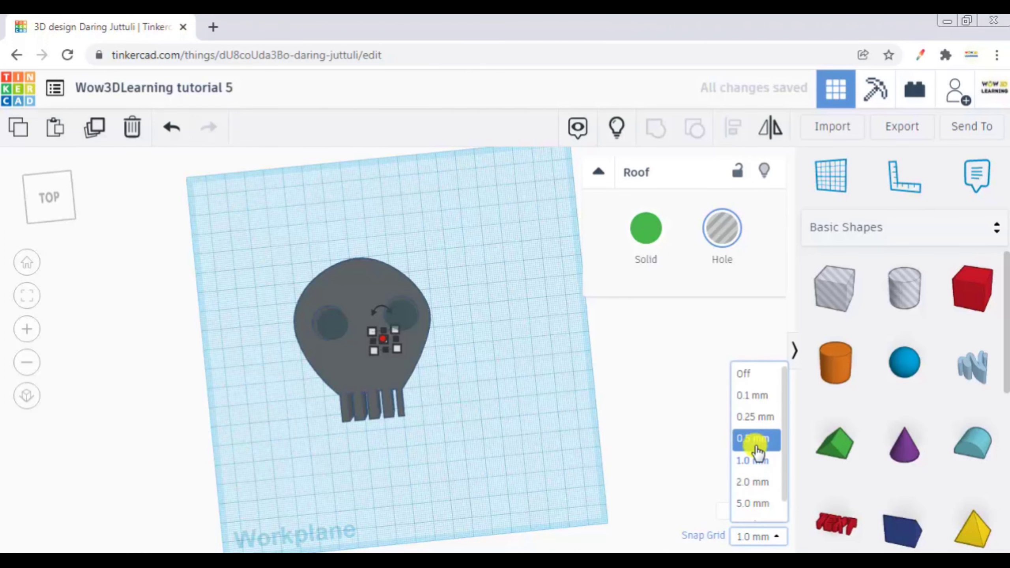
left_click(492, 407)
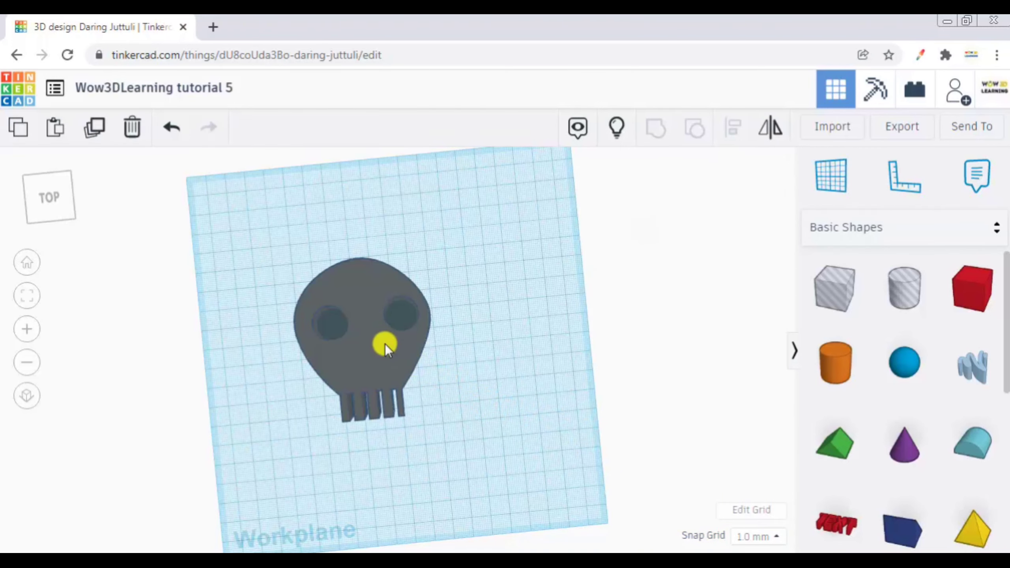
left_click(394, 347)
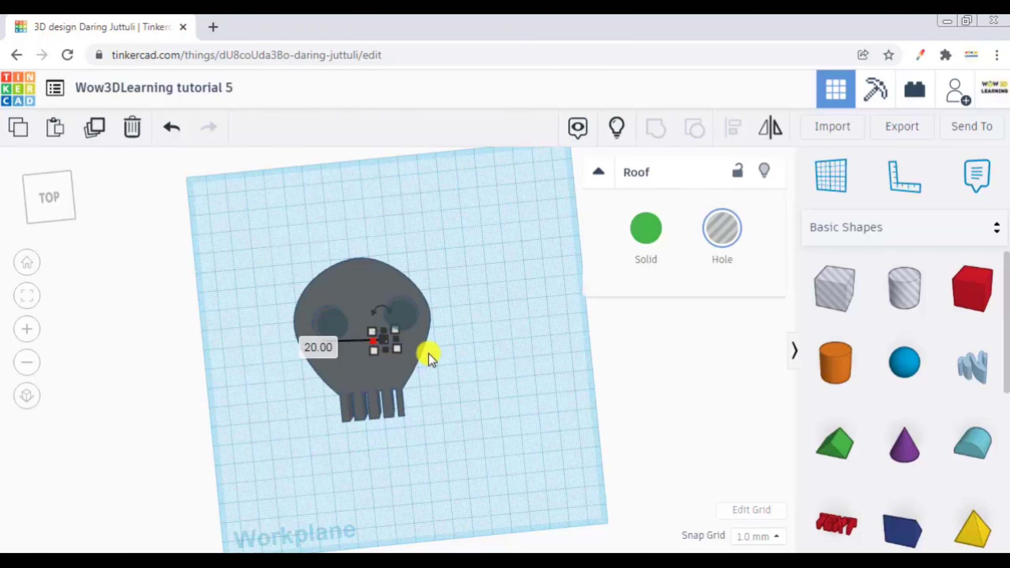
Raise the roof hole 9 mm above the workplane and shift it toward the teeth and left to the face's centre line
right_click_drag(467, 288, 467, 281)
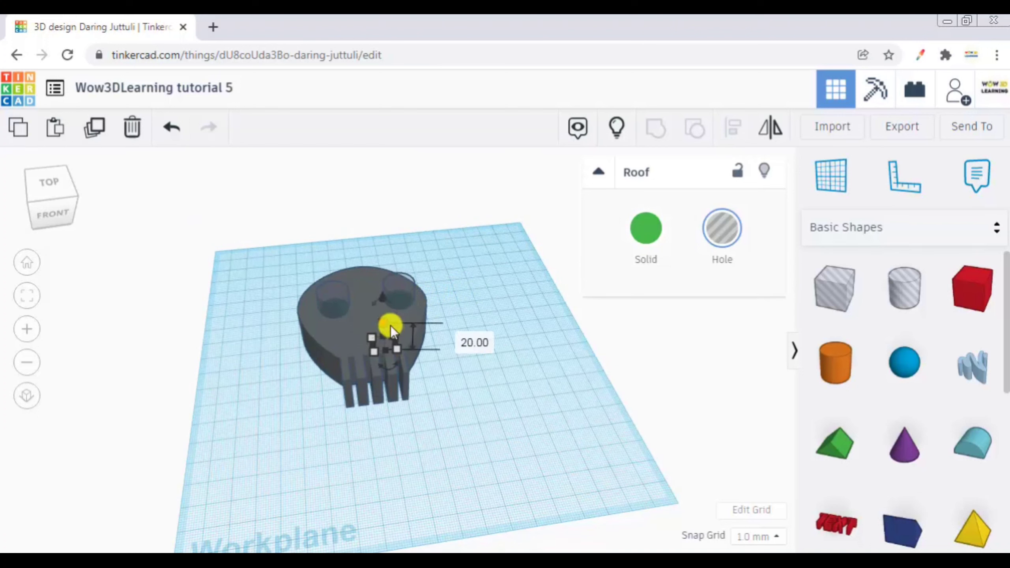
left_click_drag(383, 297, 380, 278)
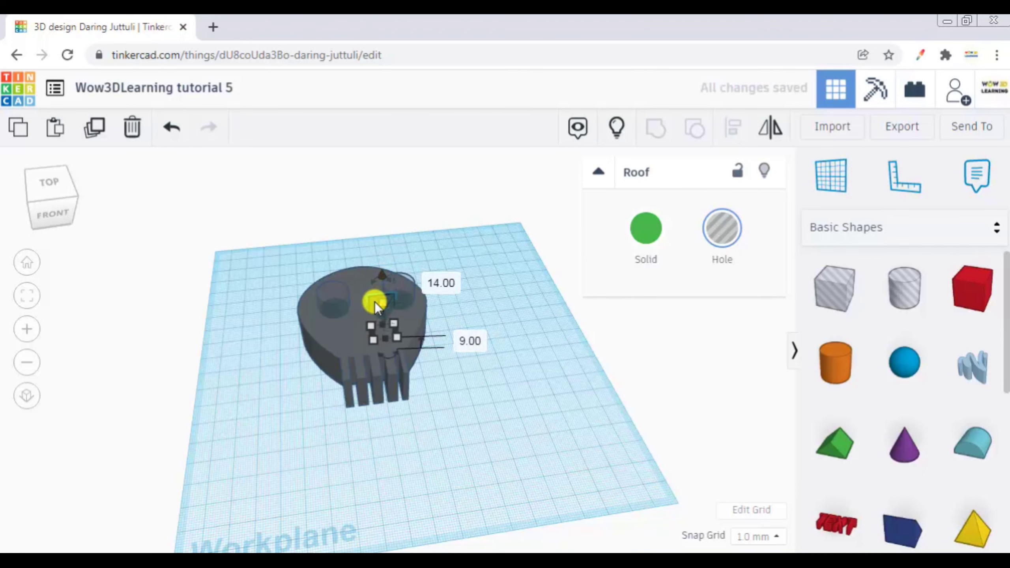
key("Down")
key("Down")
key("Down")
key("Down")
key("Down")
key("Down")
key("Down")
key("Down")
key("Down")
key("Down")
key("Down")
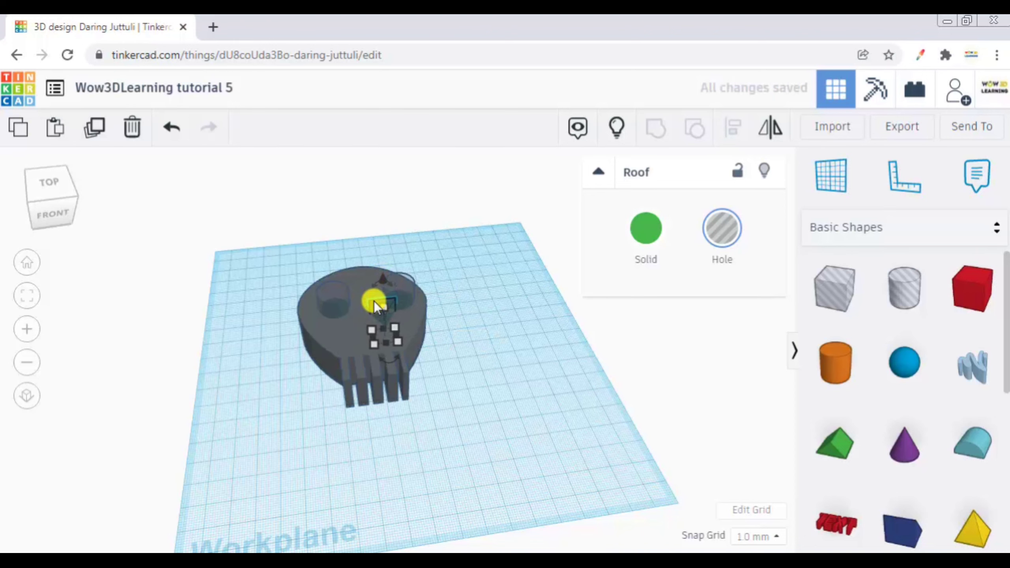
key("Left")
key("Left")
key("Left")
key("Left")
key("Left")
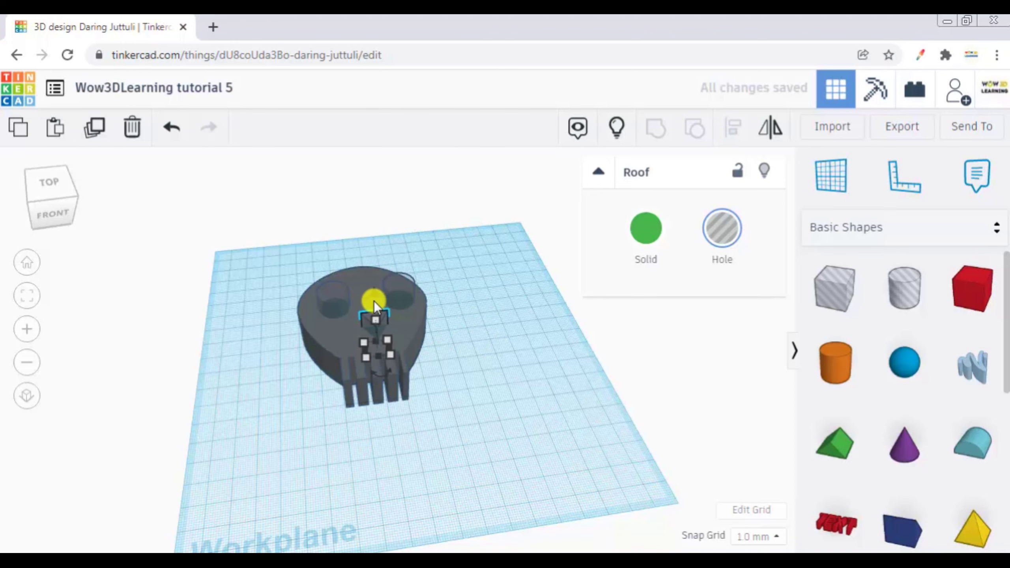
Nudge the roof hole back up toward the eye sockets to sit in the nose position
right_click_drag(457, 327, 445, 345)
key("Up")
key("Up")
key("Up")
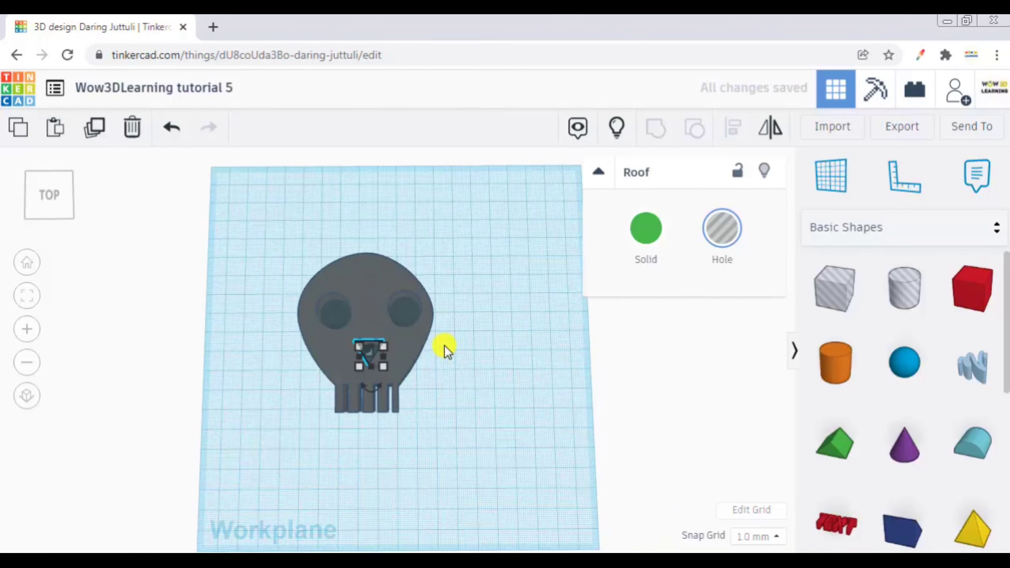
key("Up")
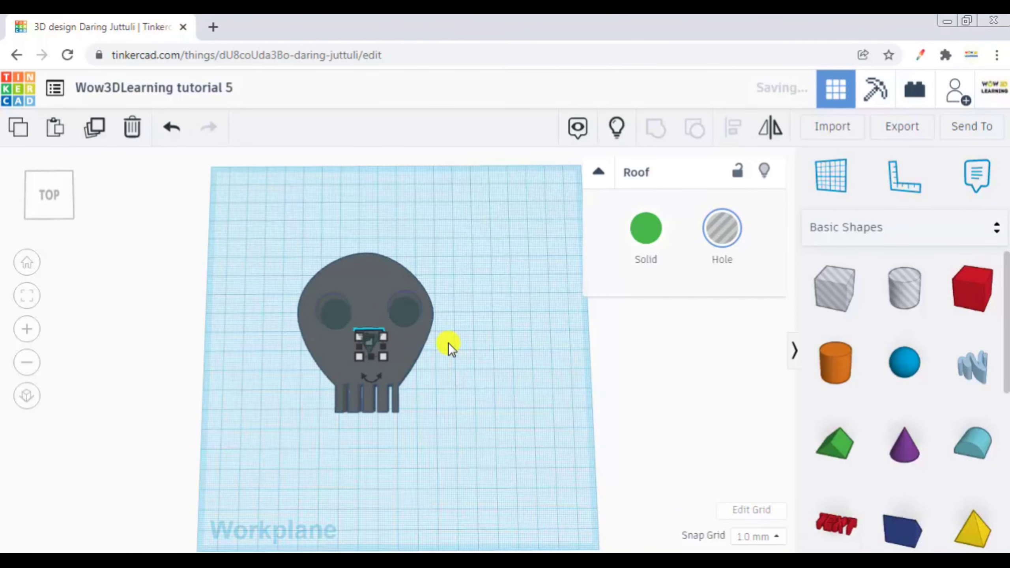
right_click_drag(449, 342, 466, 376)
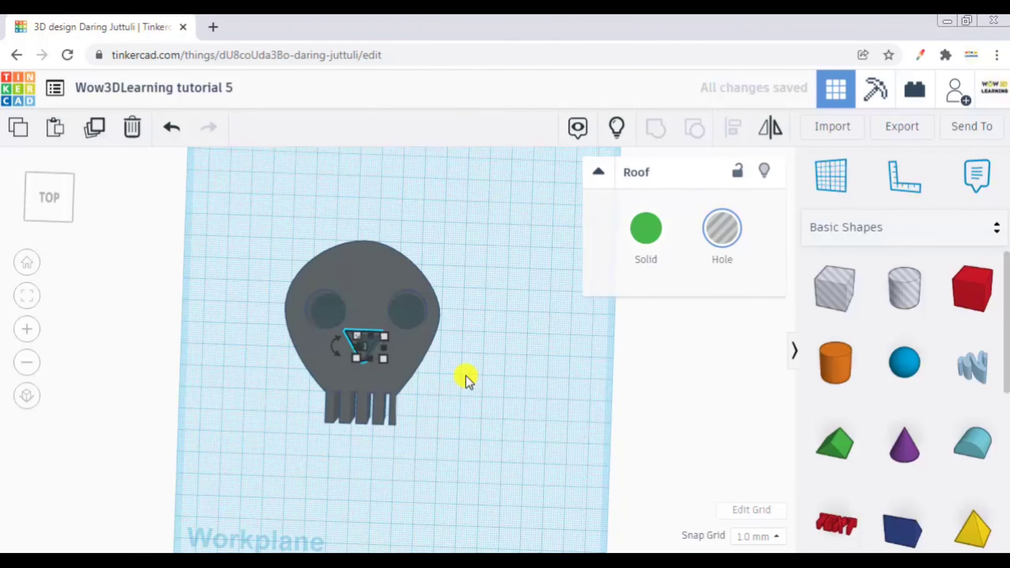
left_click(465, 376)
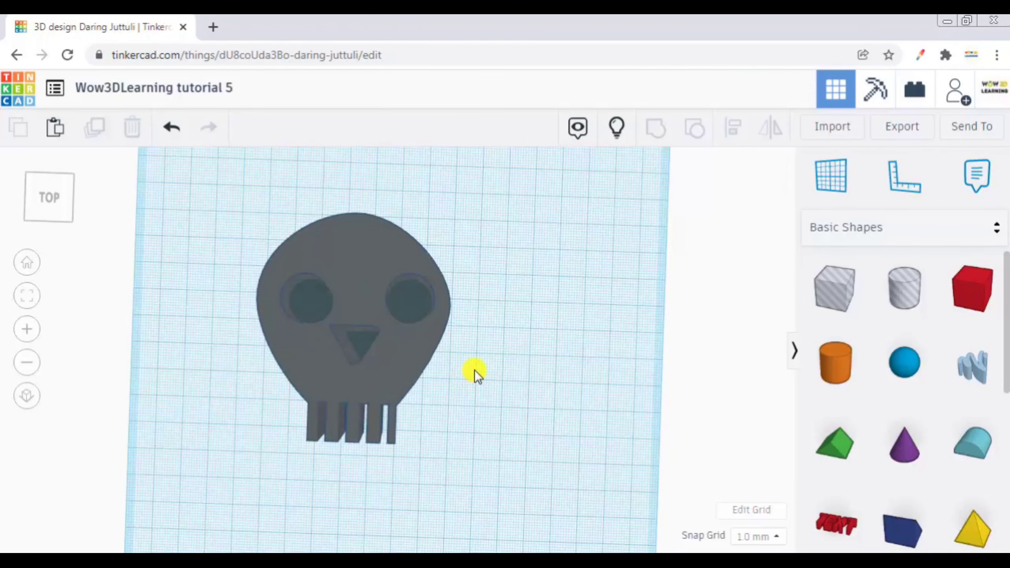
right_click_drag(513, 314, 490, 364)
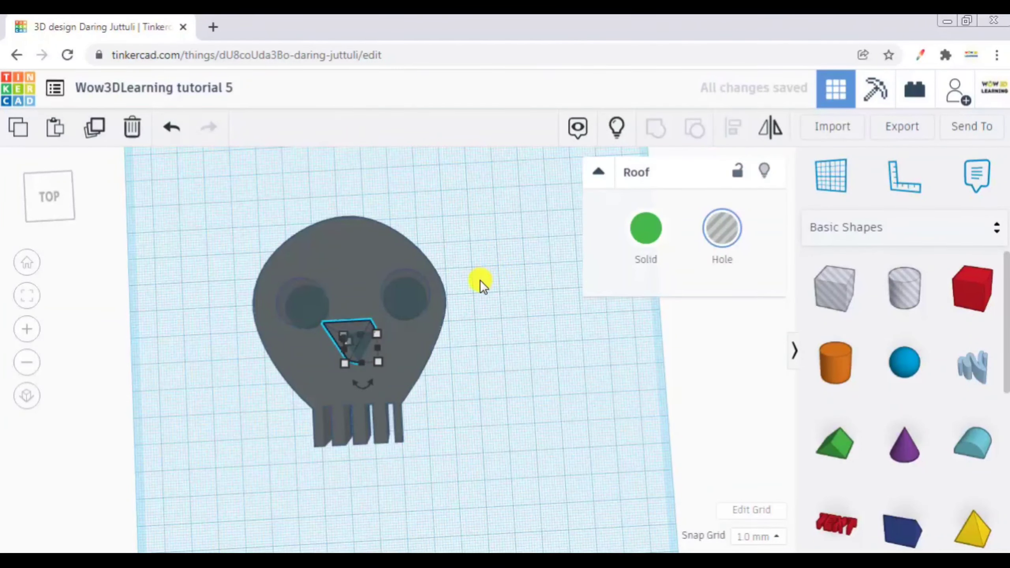
Place a cylinder hole on the skull's forehead, centred above the eye sockets
left_click(481, 287)
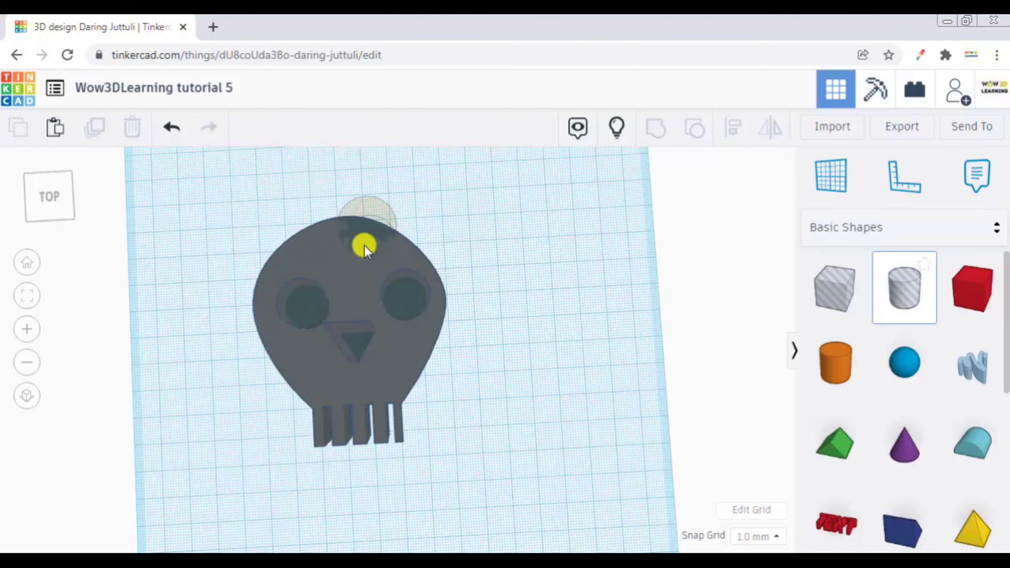
left_click(347, 259)
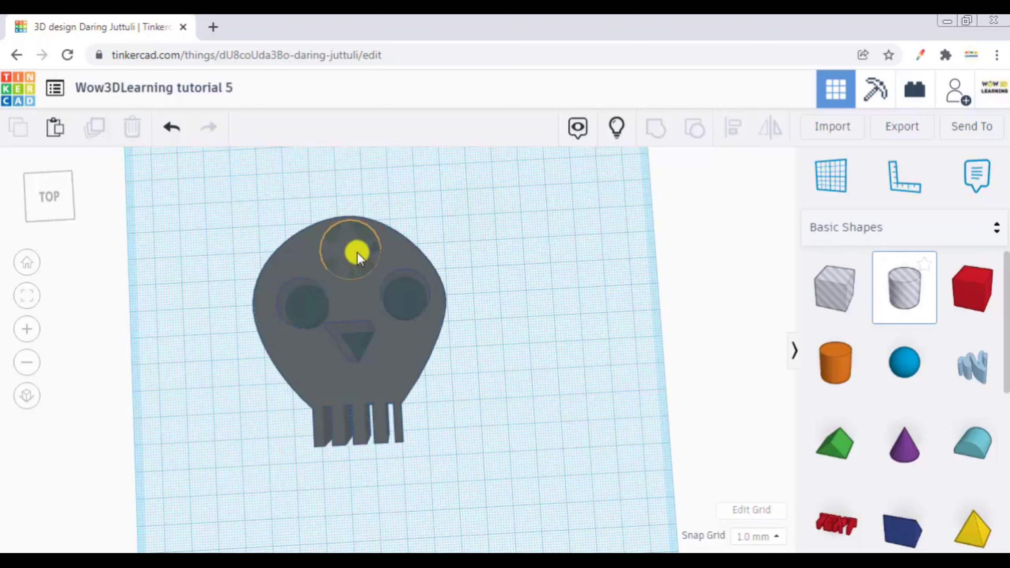
left_click(356, 252)
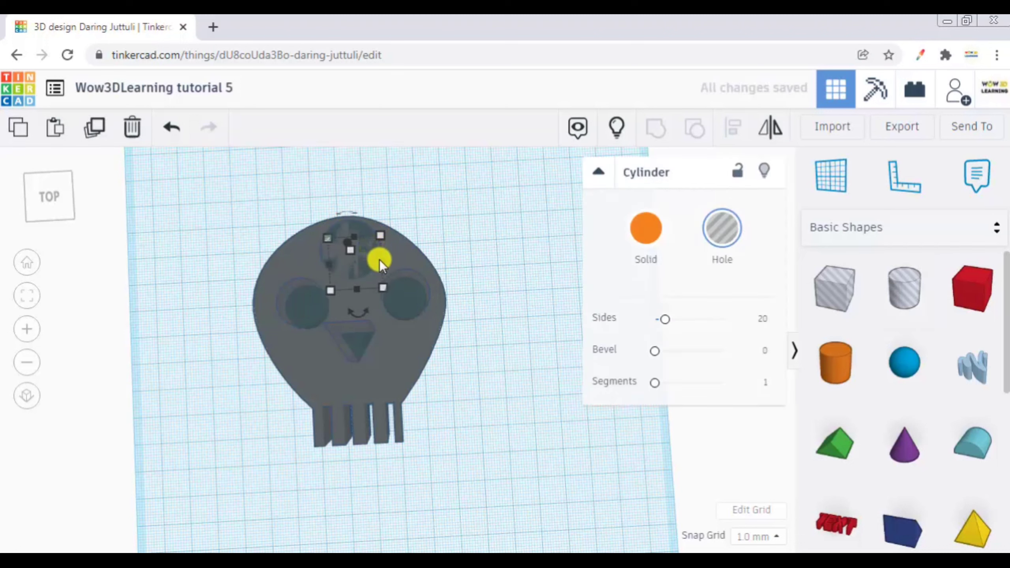
Resize the forehead cylinder hole to 5 mm wide and 10 mm long
mouse_move(380, 259)
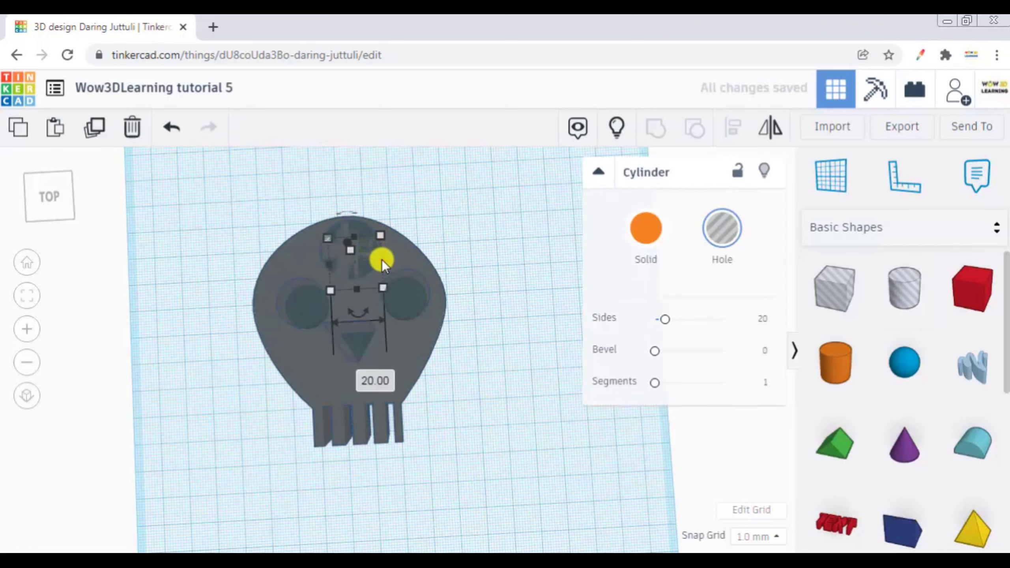
left_click(362, 374)
type("5")
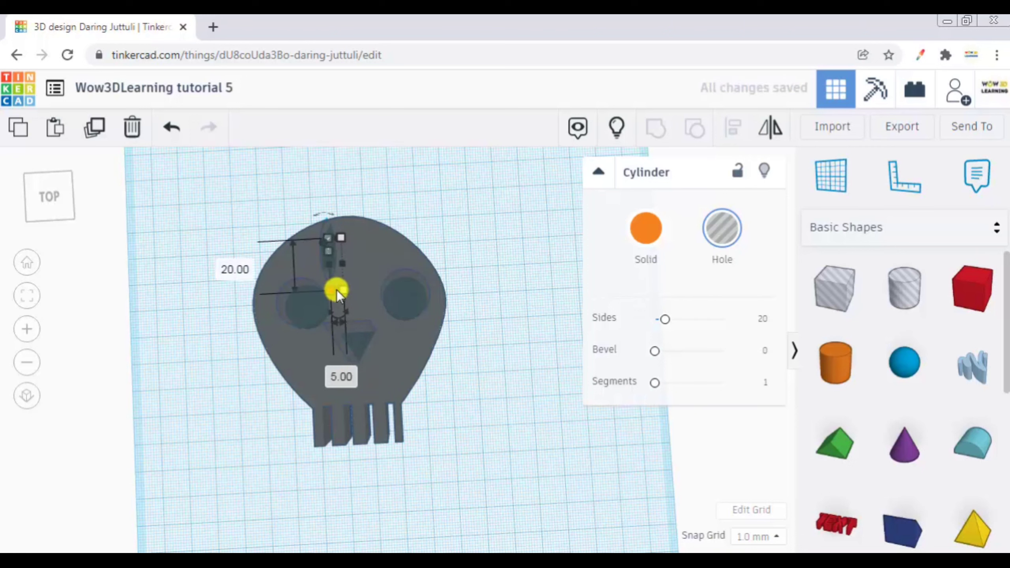
left_click(233, 269)
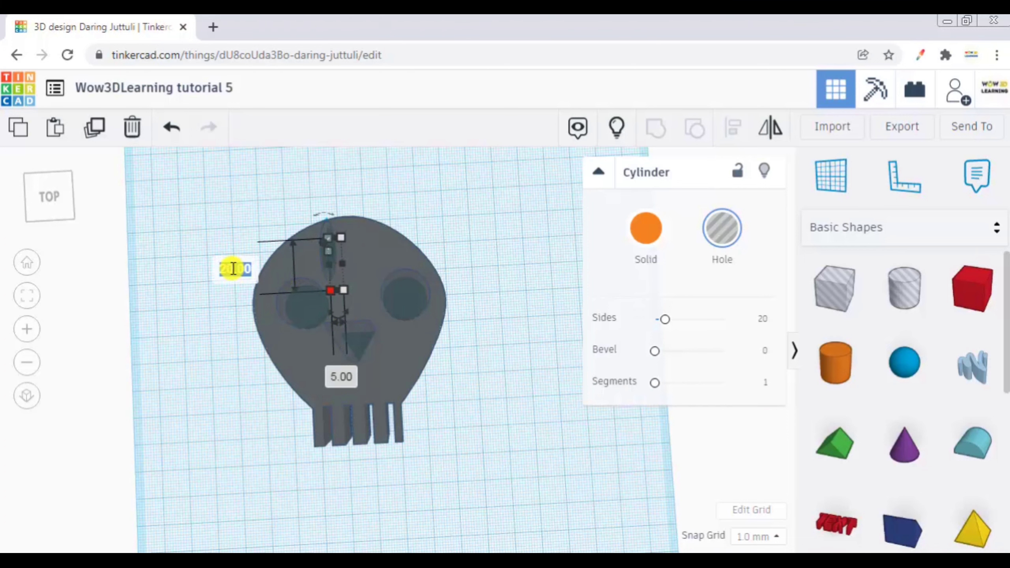
type("10")
key("Return")
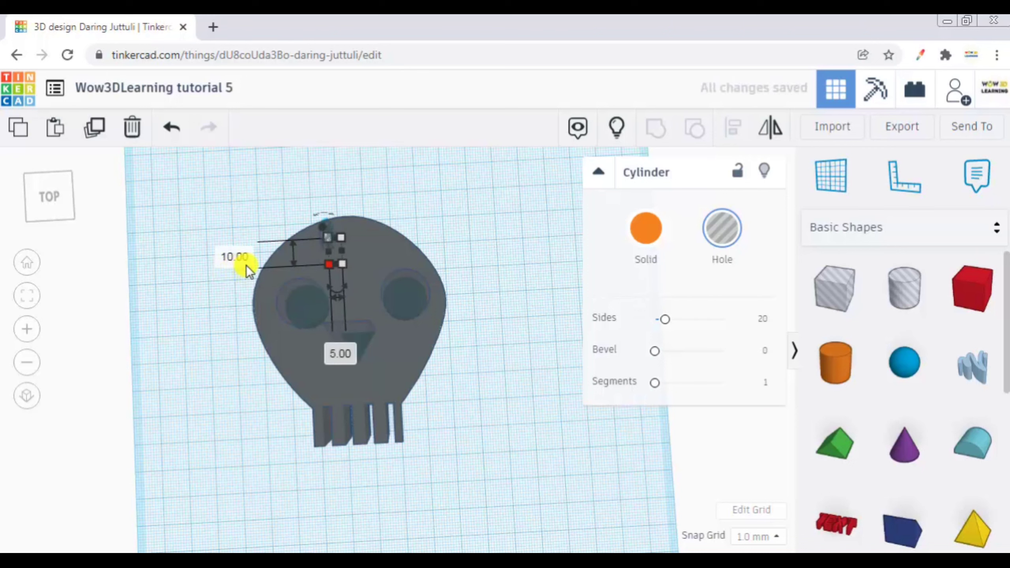
Nudge the forehead cylinder hole right to the skull's centre line and slightly down toward the eye sockets
key("Right")
key("Right")
key("Right")
key("Right")
key("Right")
key("Right")
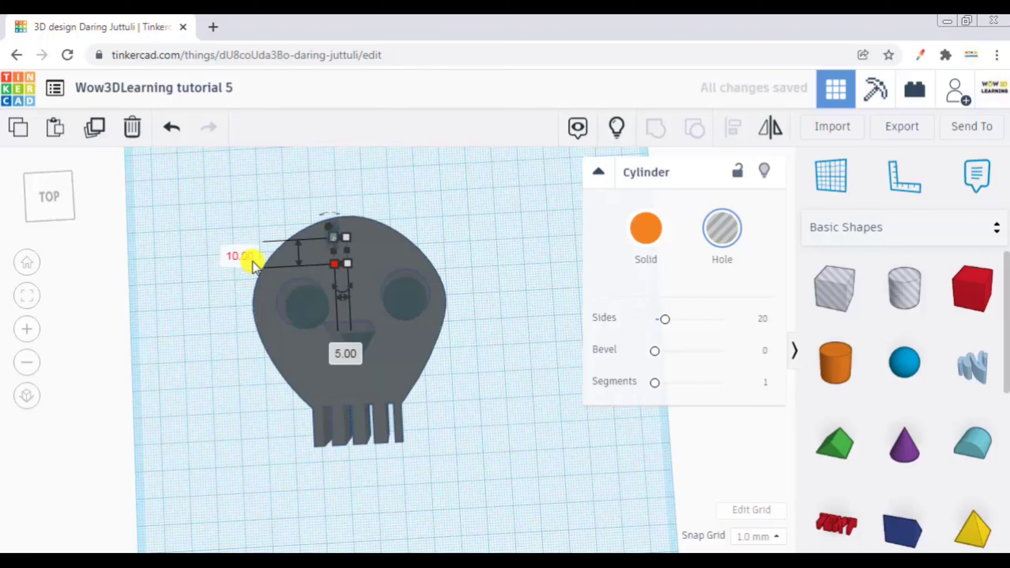
key("Right")
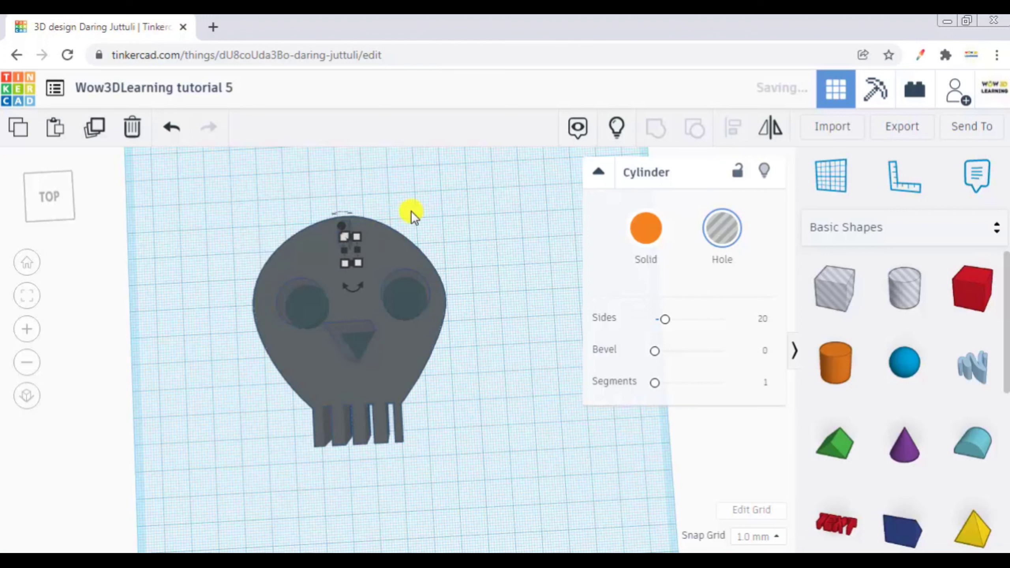
key("Down")
key("Down")
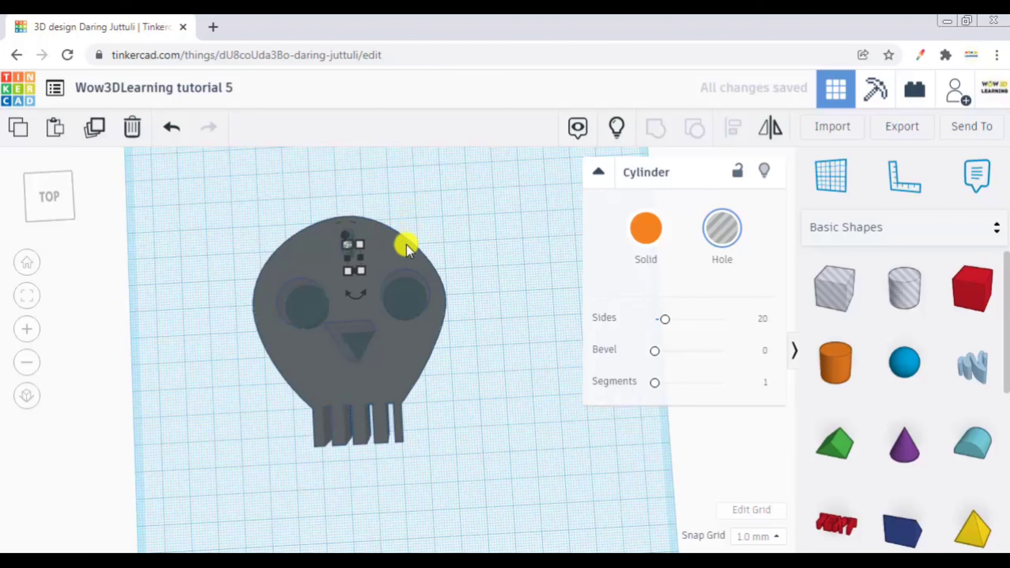
Stretch the forehead cylinder hole to a height of 35 mm so it passes through the skull
right_click_drag(406, 245, 408, 263)
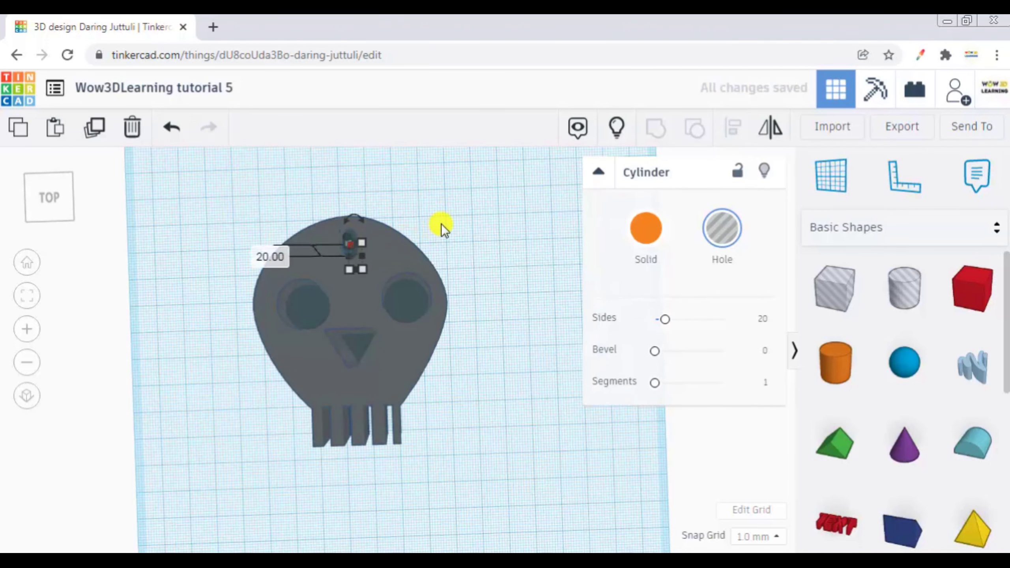
right_click_drag(449, 188, 191, 184)
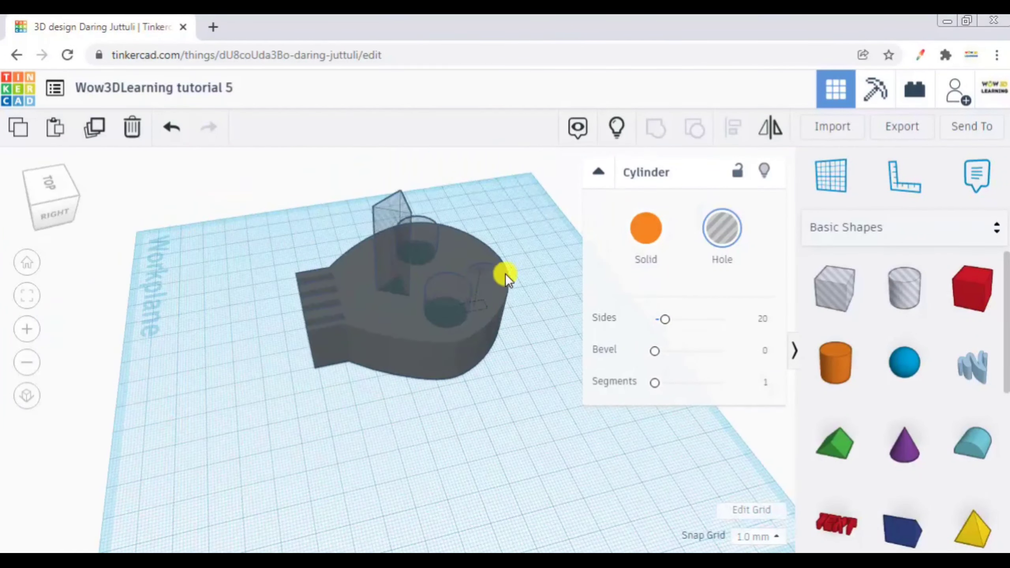
mouse_move(483, 266)
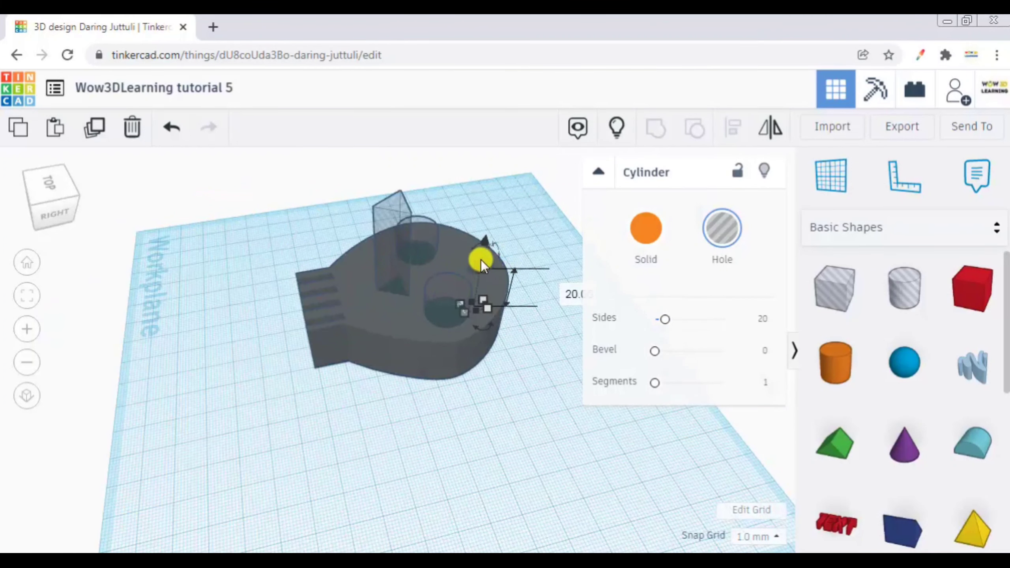
left_click_drag(483, 235, 484, 235)
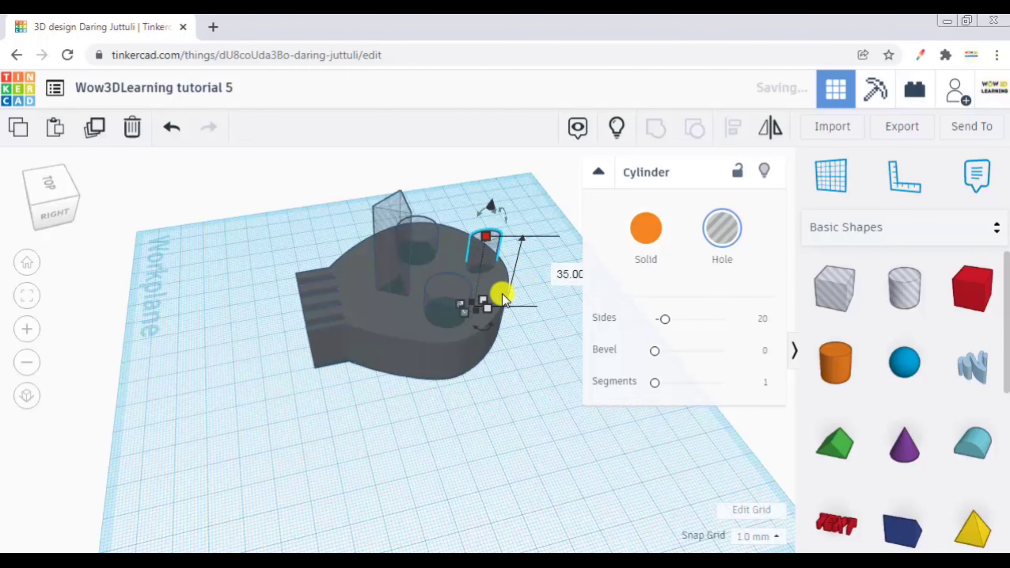
Try grouping the skull with its eye, nose and forehead holes, and check the cut-outs from above
right_click_drag(502, 294, 604, 294)
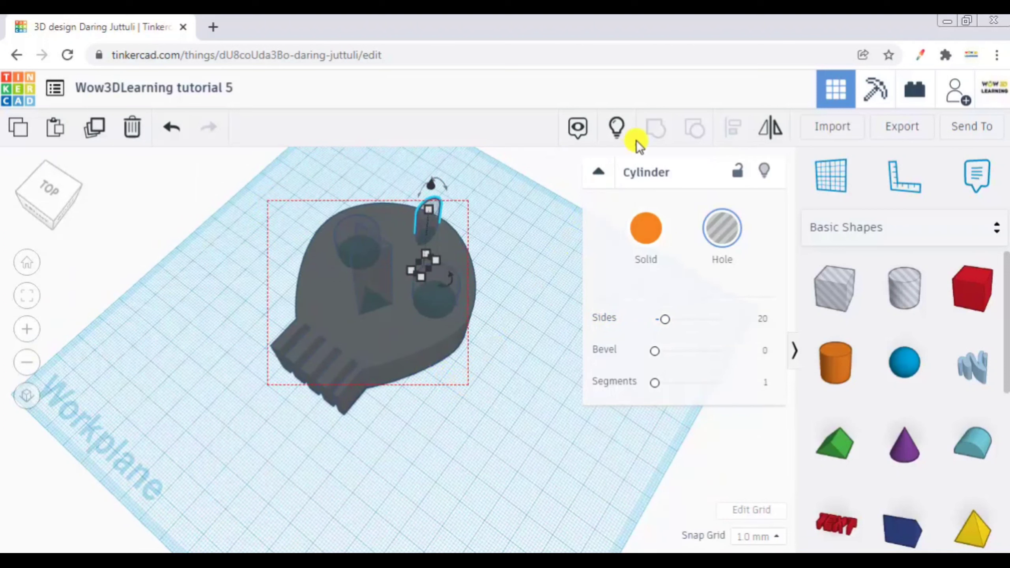
left_click_drag(636, 141, 652, 129)
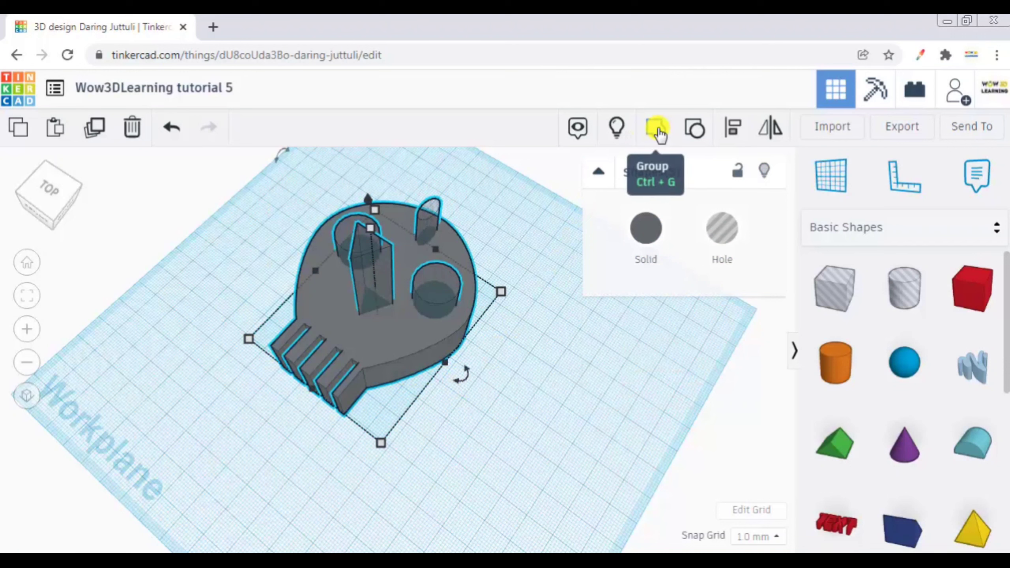
left_click(656, 128)
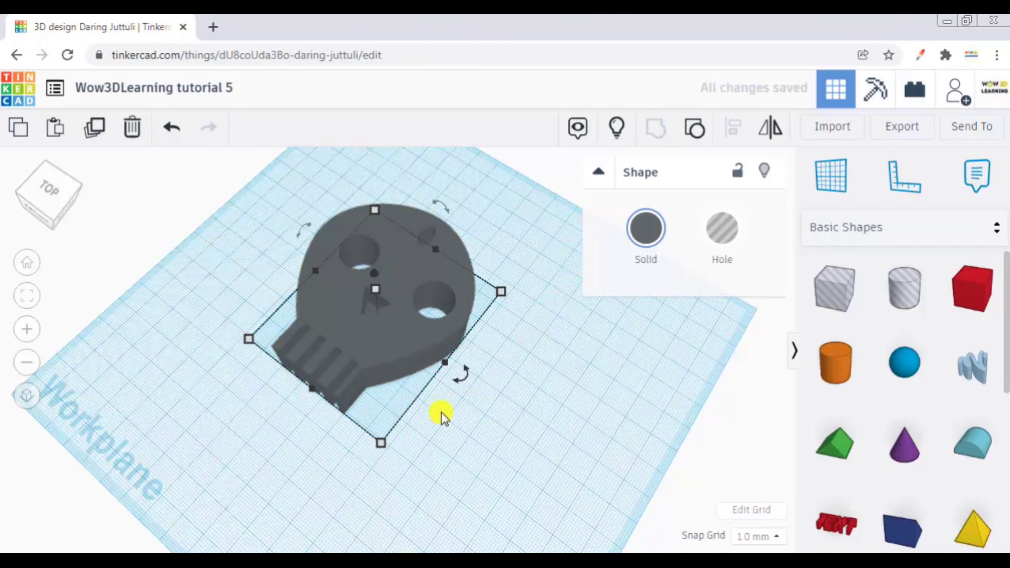
left_click(49, 195)
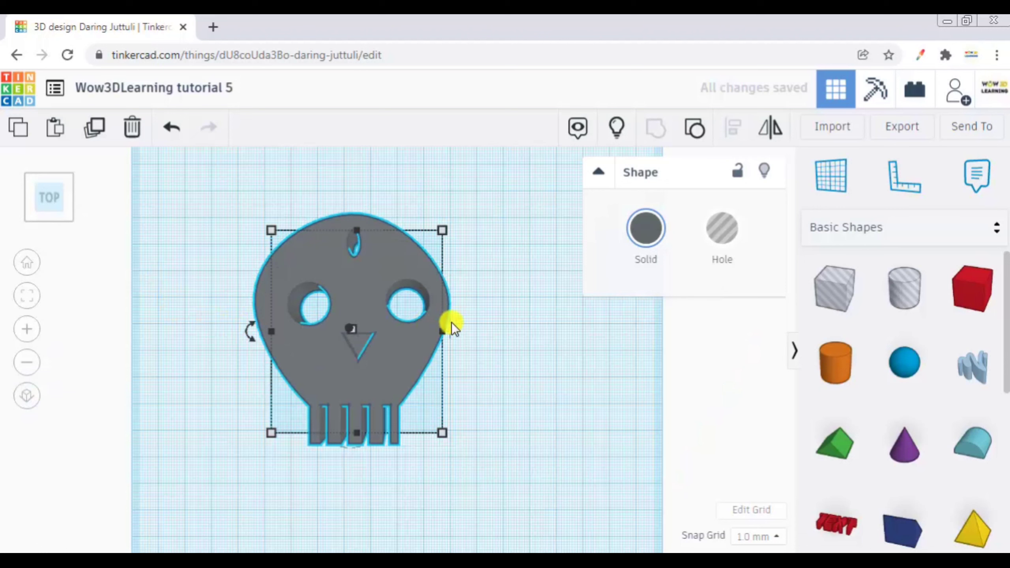
left_click(491, 353)
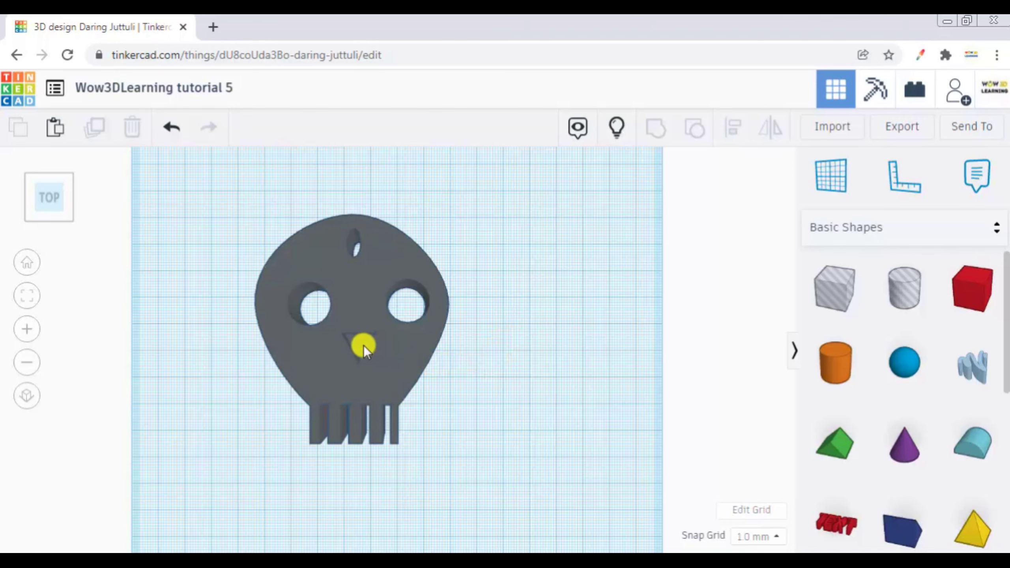
right_click_drag(497, 294, 499, 170)
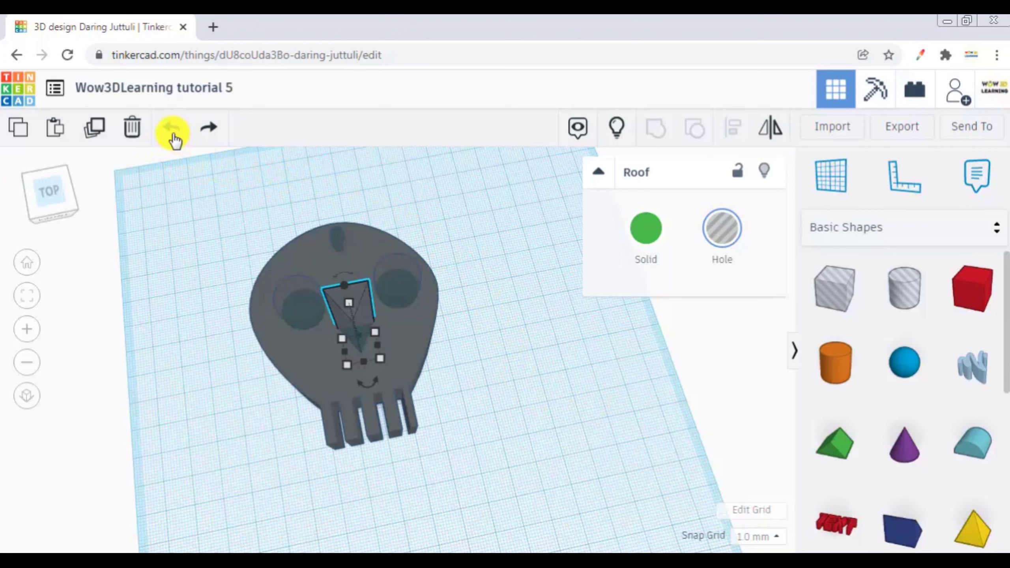
Lower the roof hole at the nose by 12 mm, to 3 mm below the workplane
left_click(441, 202)
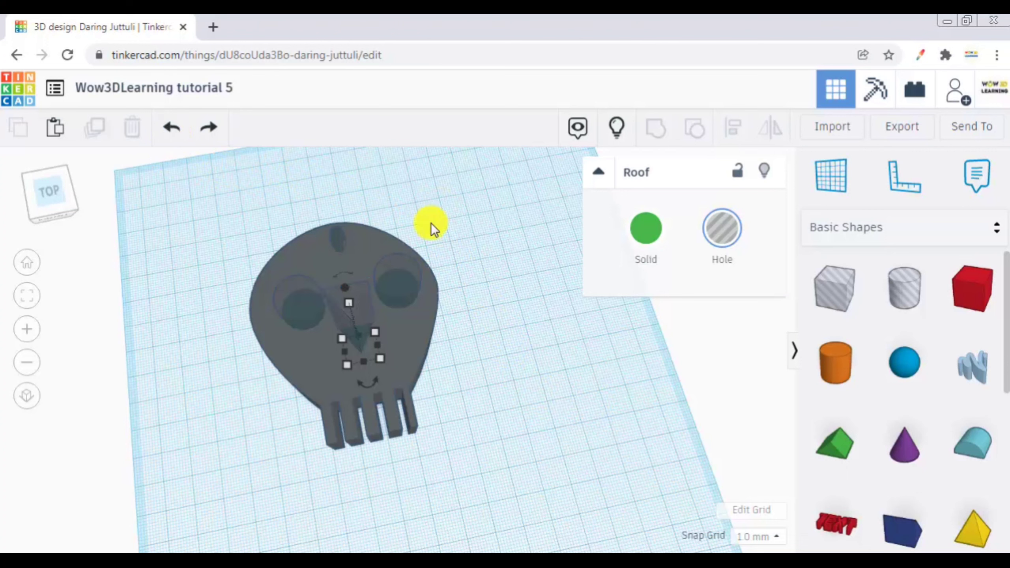
left_click(347, 299)
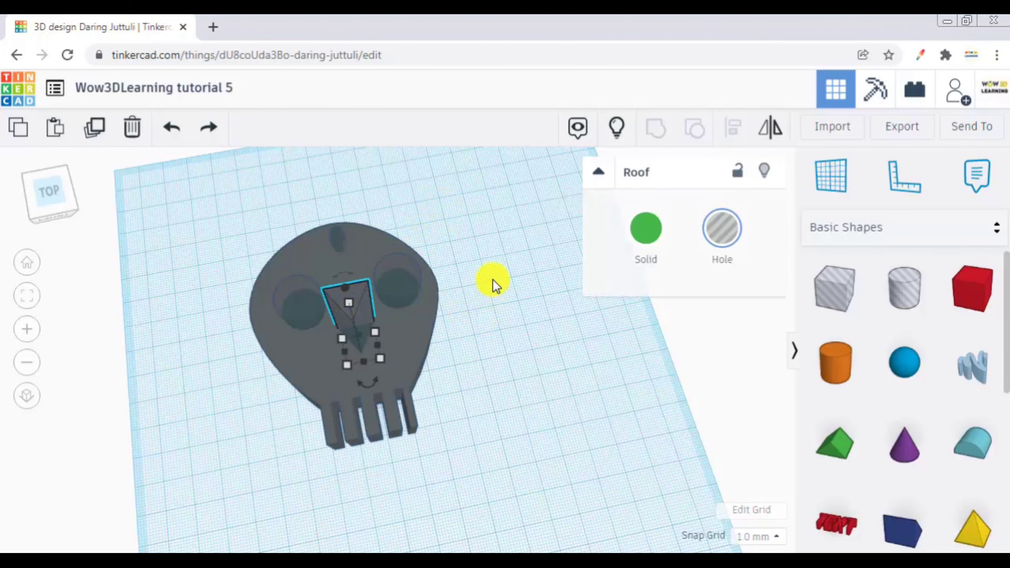
right_click_drag(493, 279, 495, 271)
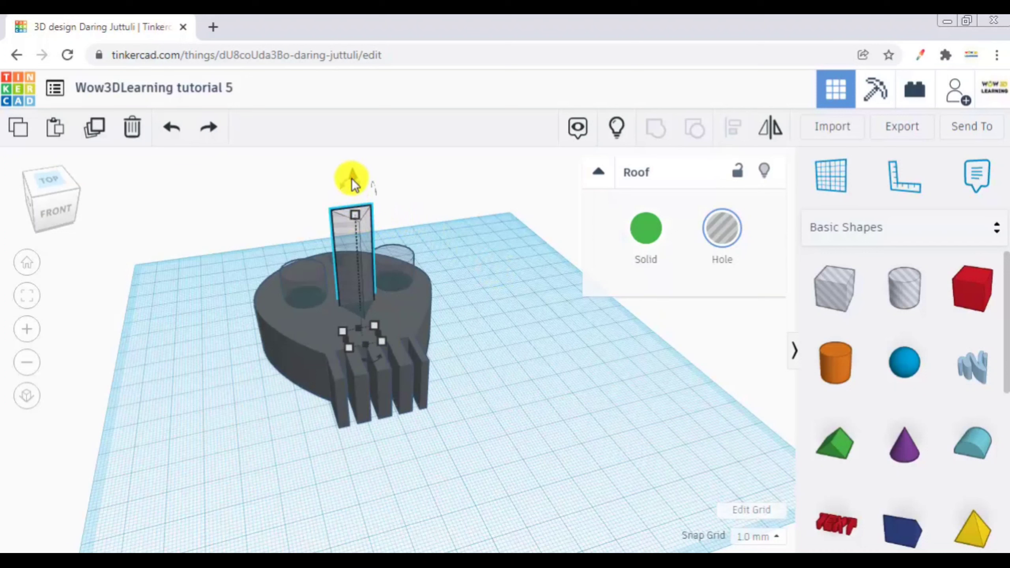
left_click_drag(352, 178, 355, 217)
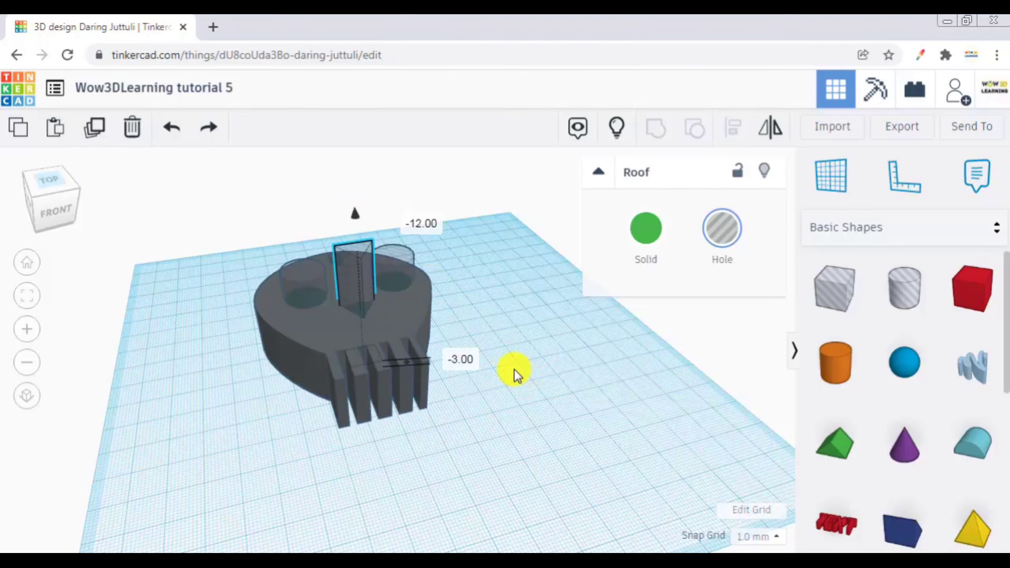
Group all five shapes so the eye, nose and forehead holes cut through the skull
right_click_drag(523, 316, 472, 348)
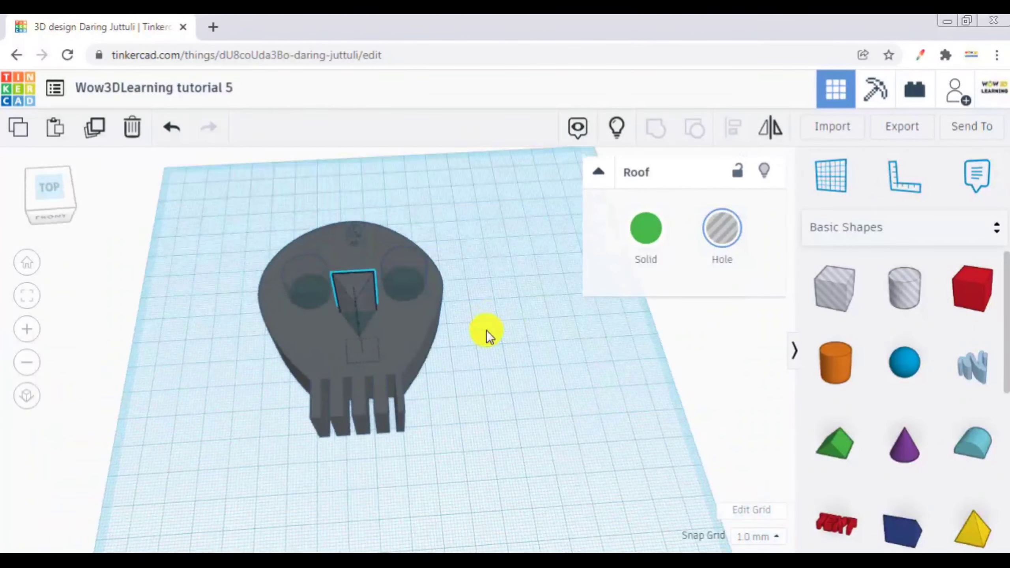
right_click_drag(486, 330, 226, 220)
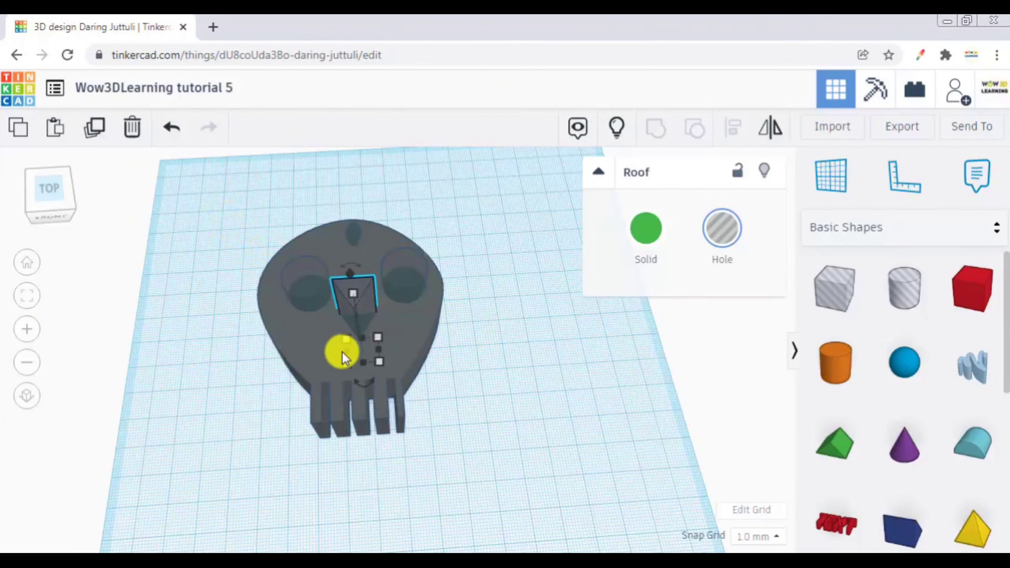
left_click_drag(342, 352, 502, 442)
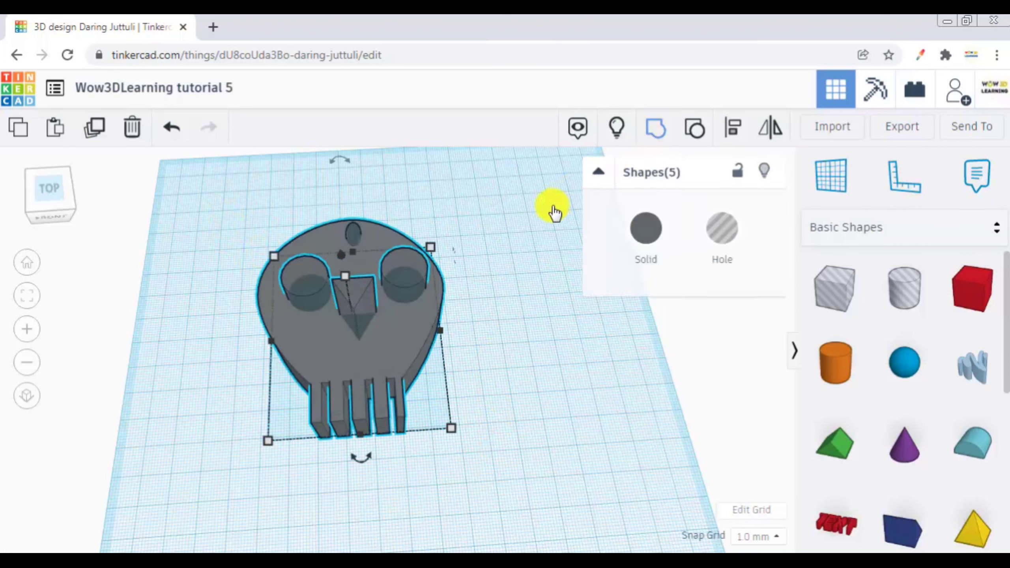
key("ctrl+g")
left_click(485, 262)
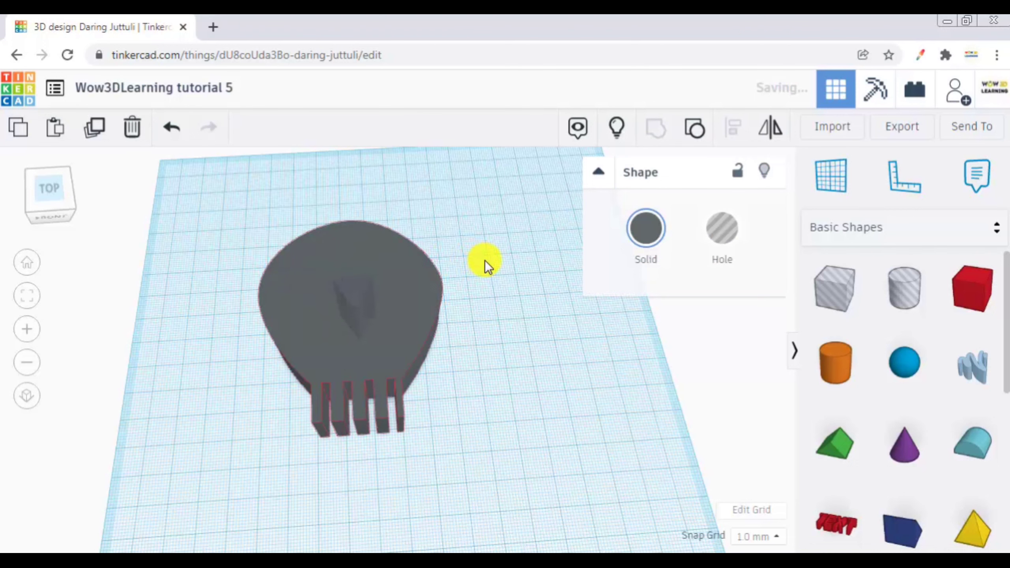
right_click_drag(491, 306, 464, 361)
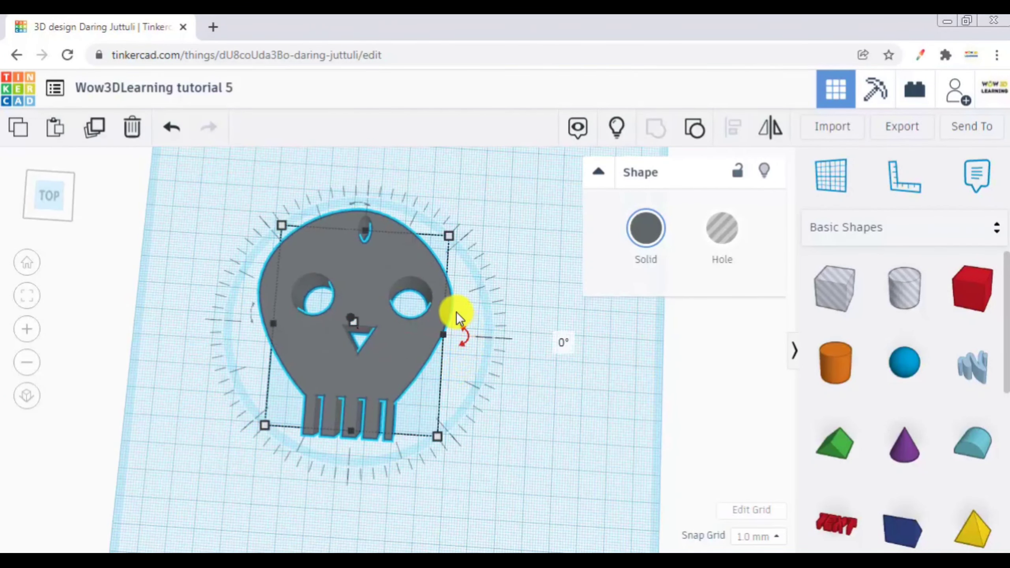
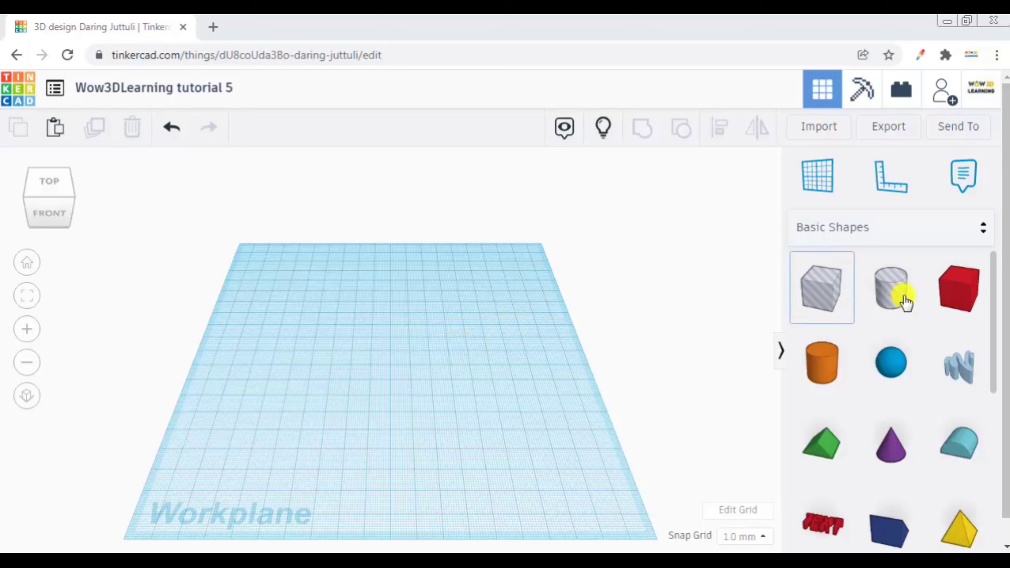
Add a solid box near the front of the workplane and set its height to 5 mm
left_click_drag(959, 292, 322, 419)
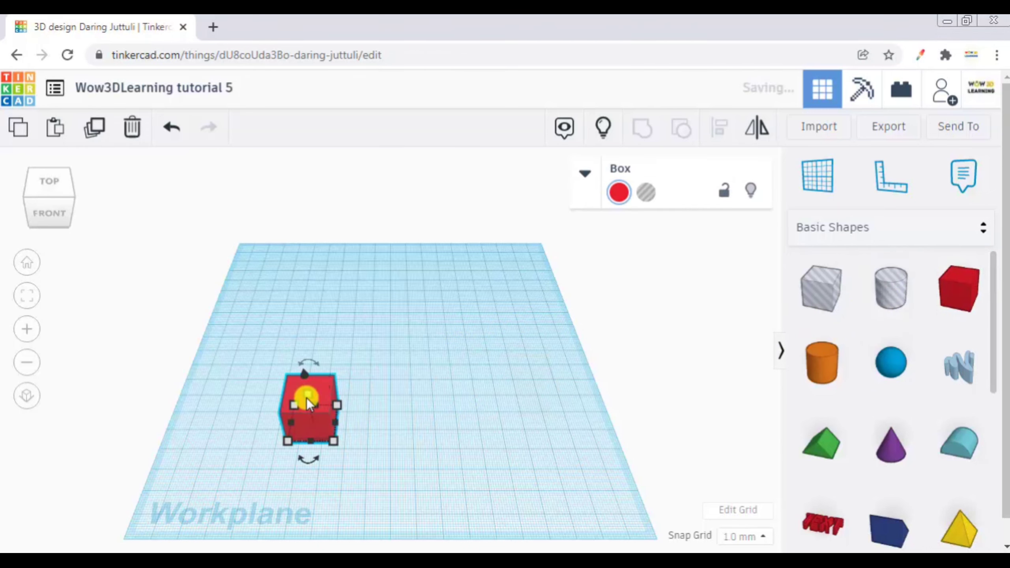
mouse_move(308, 395)
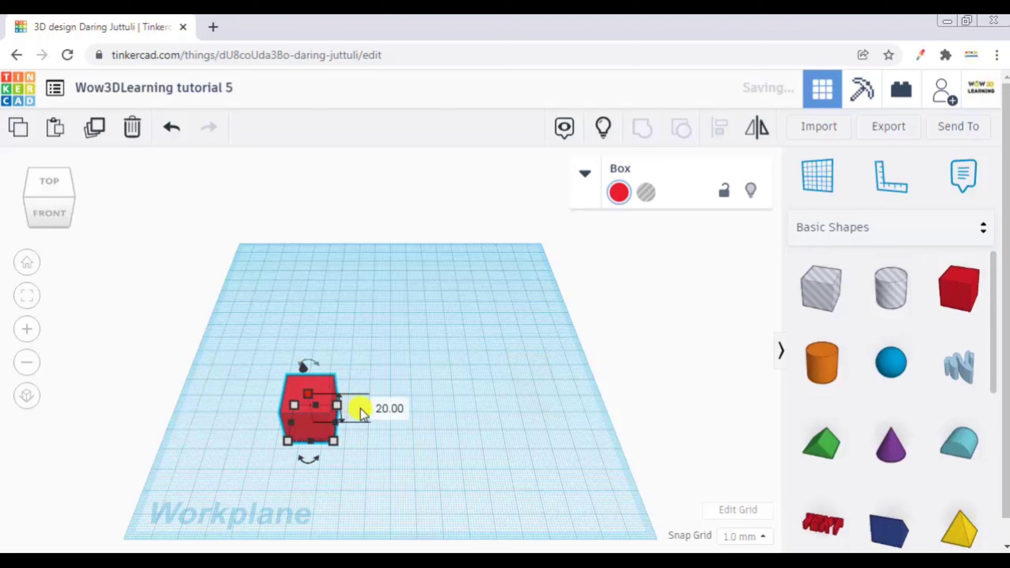
left_click(384, 413)
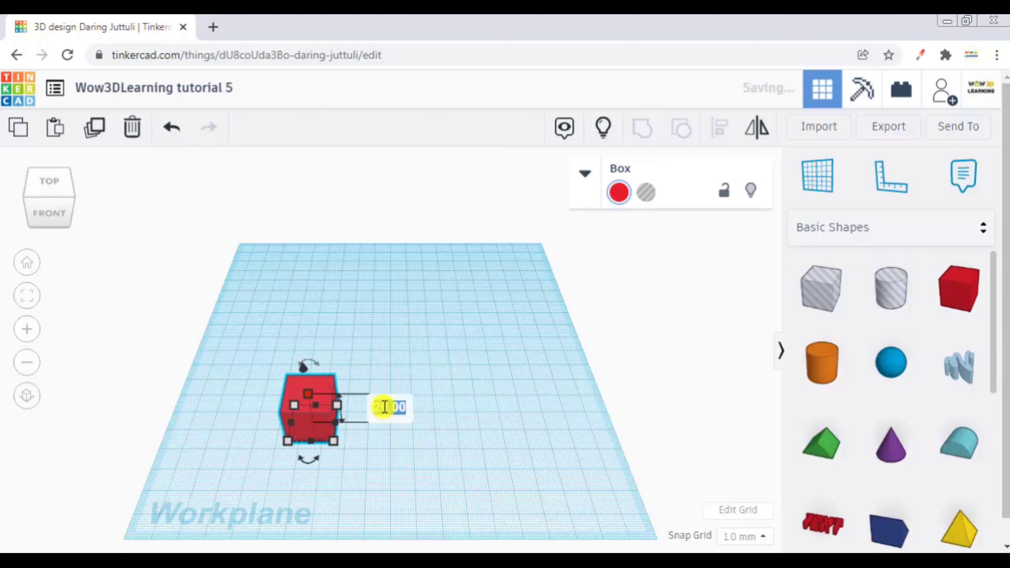
type("5")
key("Return")
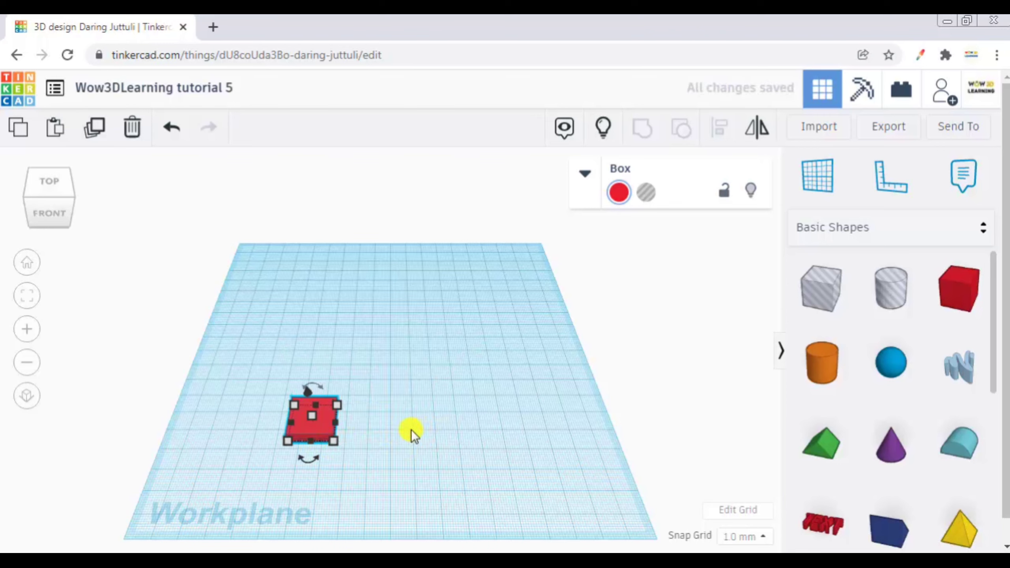
Set the flat box's front-to-back length to 30 mm to form the first stair tread
mouse_move(307, 442)
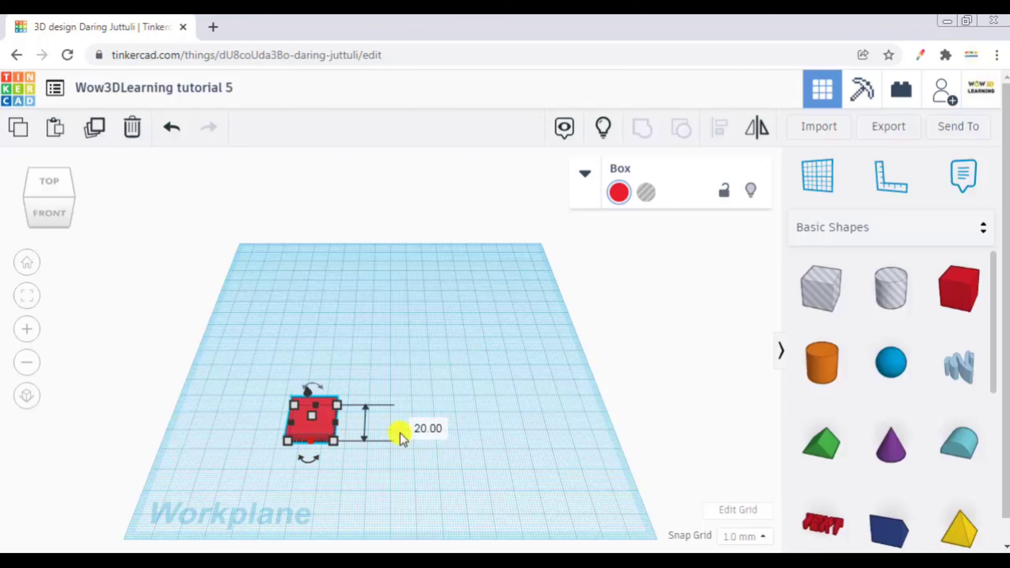
left_click(420, 428)
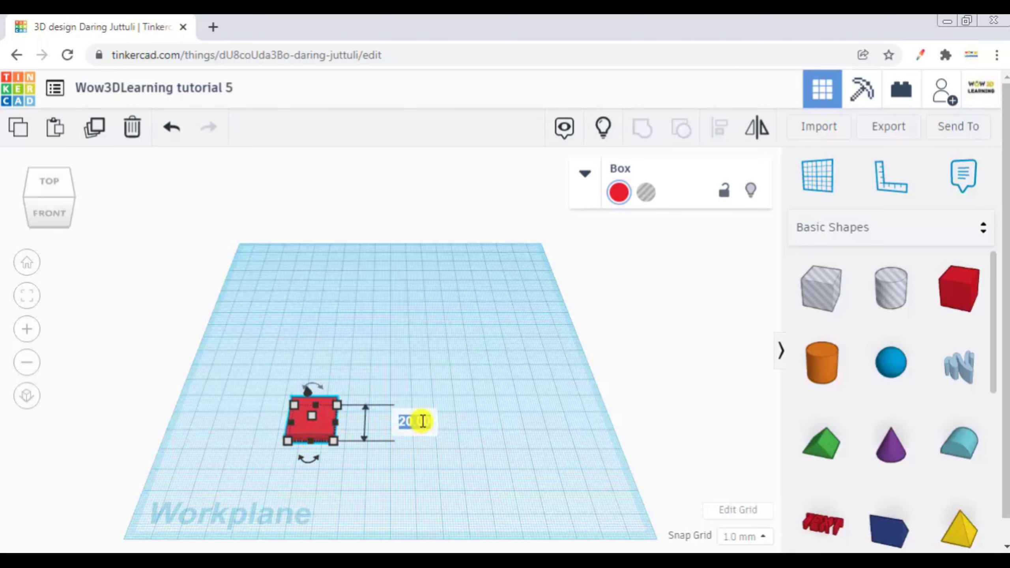
key("BackSpace")
type("30")
key("Return")
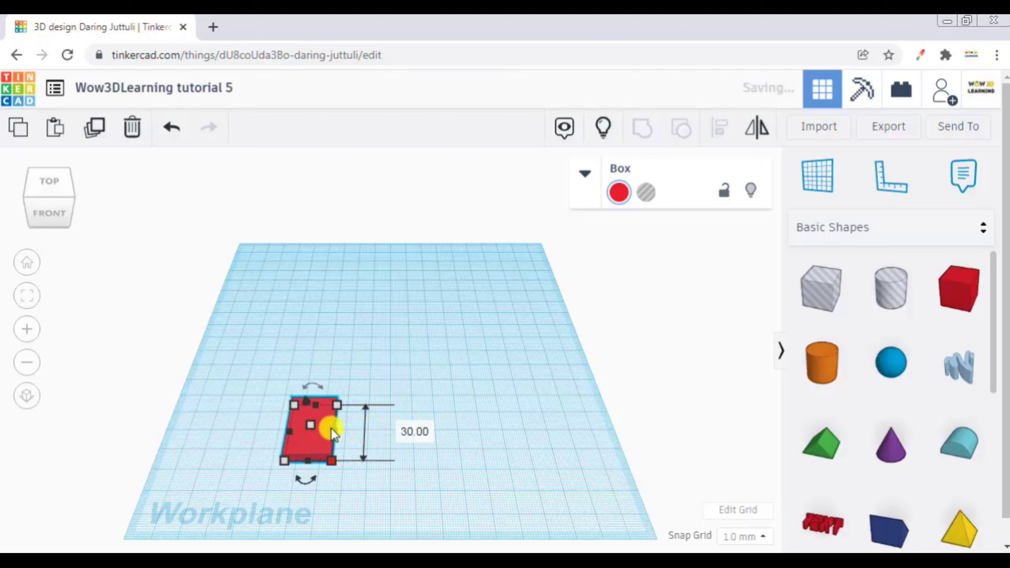
Duplicate the tread, shift the copy 15 mm sideways with no front-to-back offset, and raise it 5 mm
left_click(44, 180)
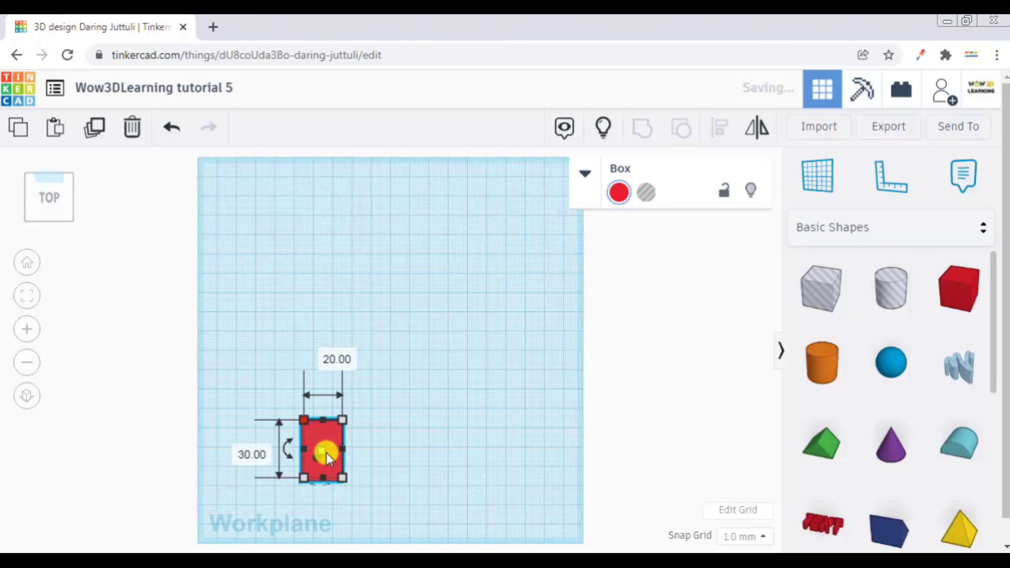
left_click(95, 127)
left_click_drag(294, 460, 360, 444)
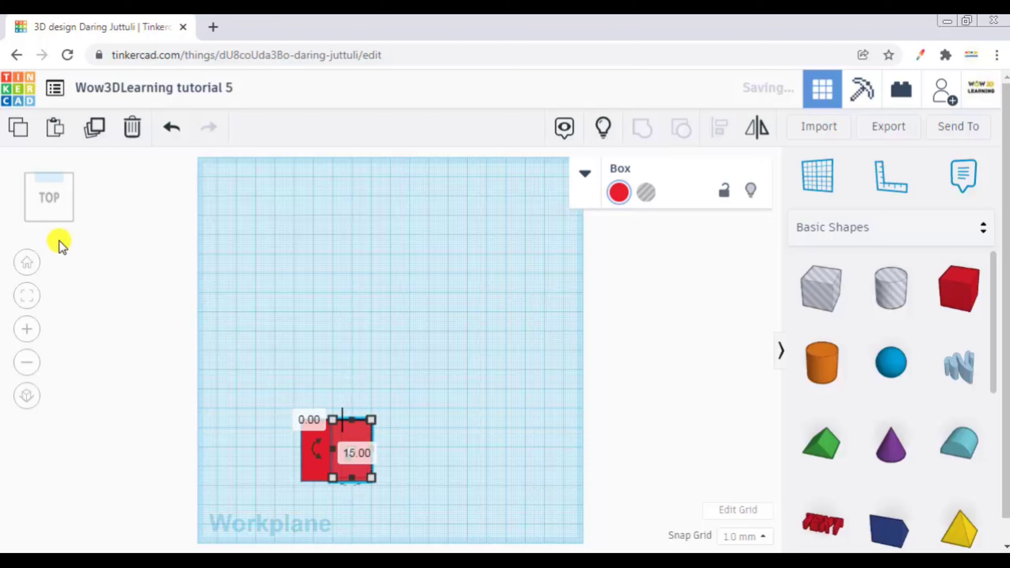
left_click(58, 219)
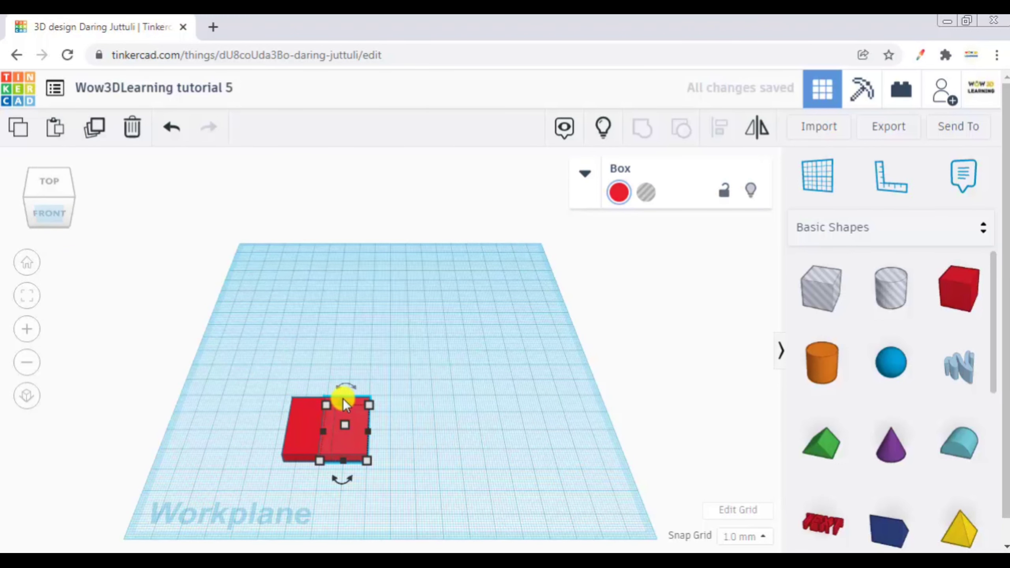
left_click_drag(343, 398, 341, 392)
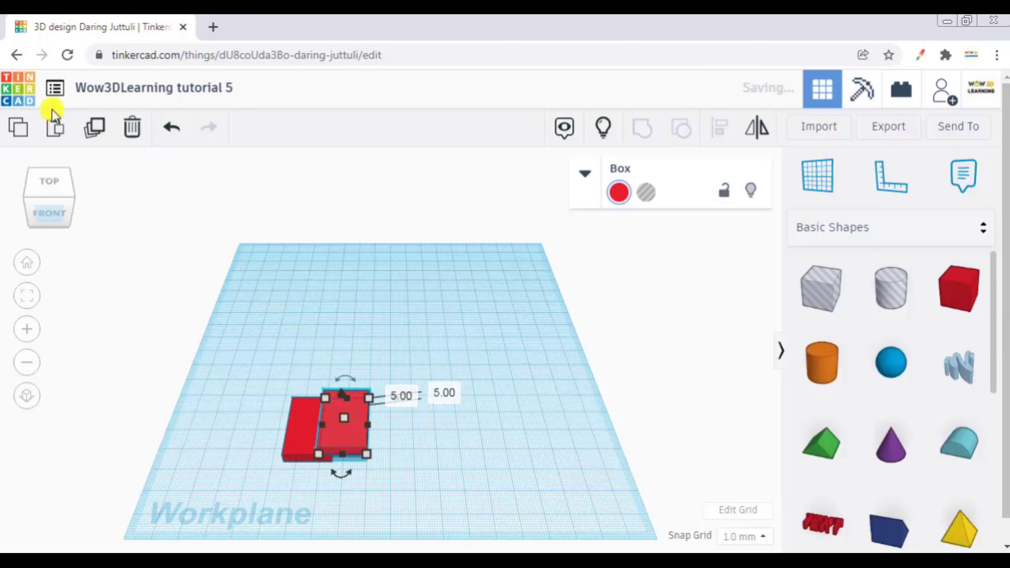
Repeat the duplication with the same offset until the straight staircase has ten treads
left_click(92, 141)
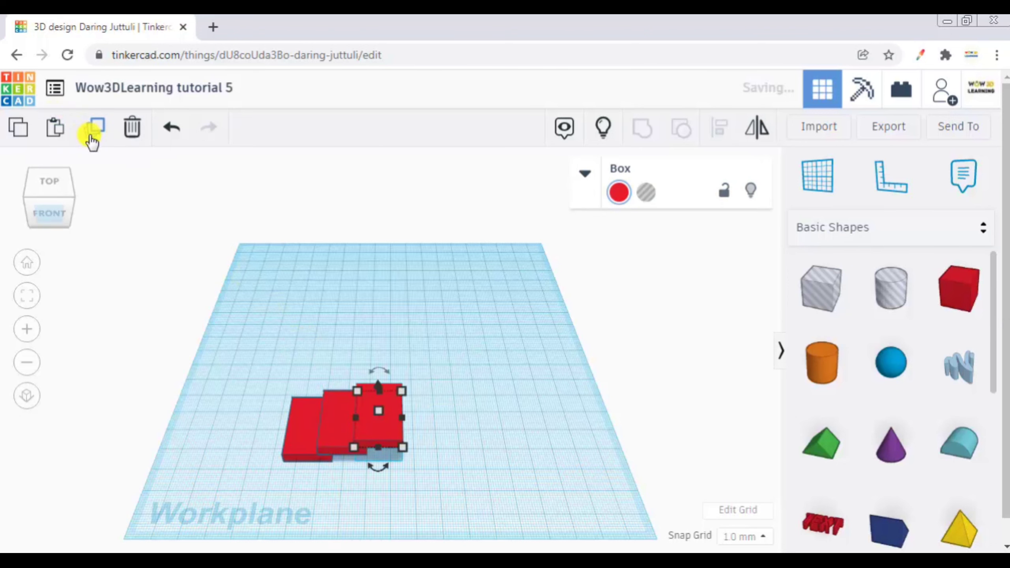
left_click(91, 137)
left_click(92, 140)
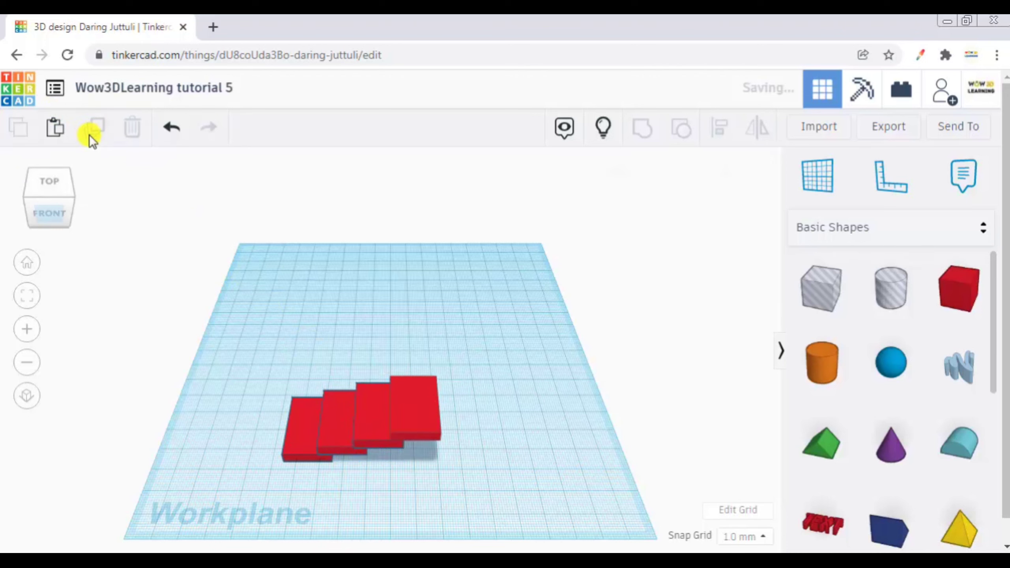
left_click(91, 138)
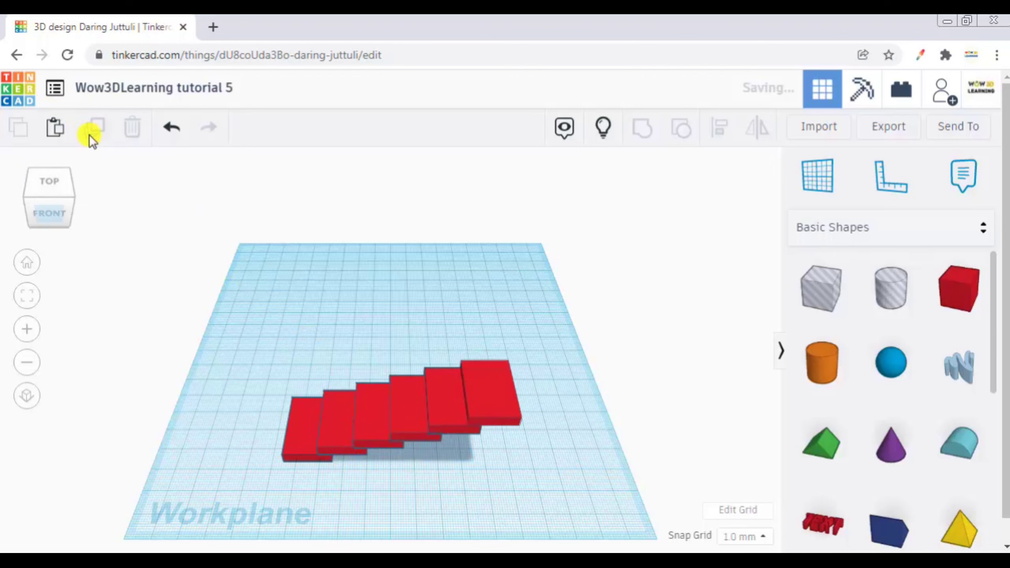
left_click(91, 136)
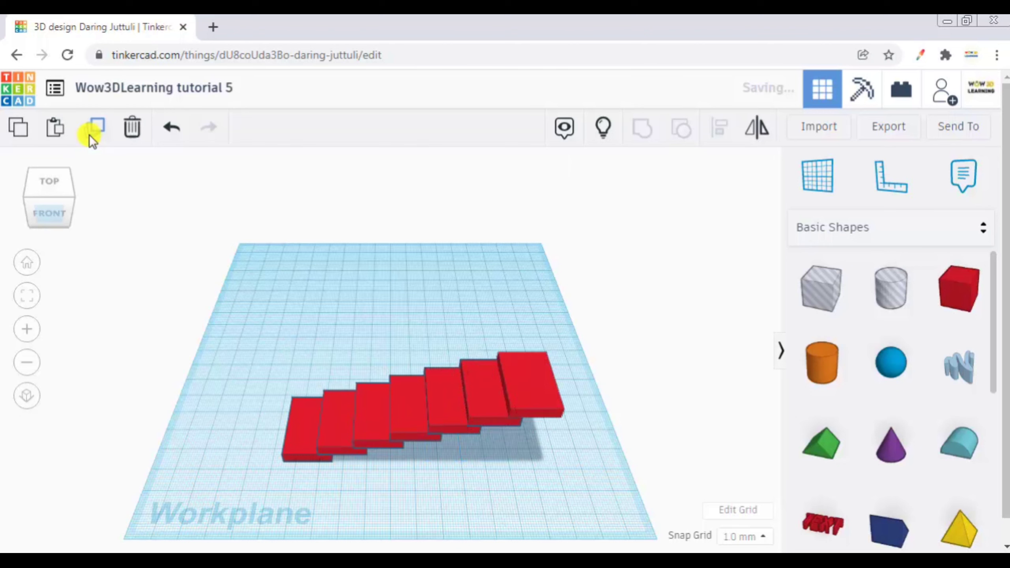
left_click(91, 139)
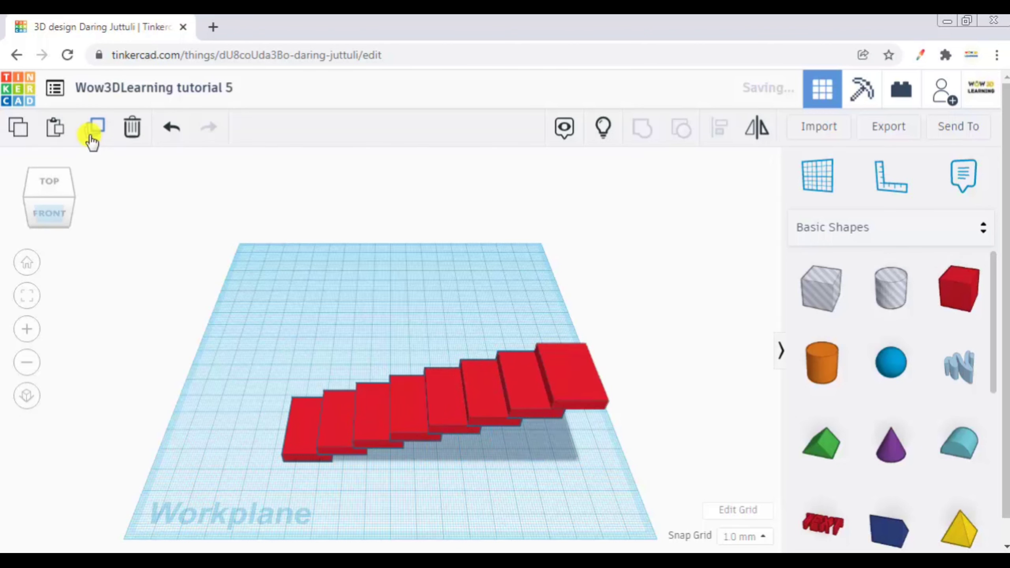
left_click(92, 140)
left_click(92, 139)
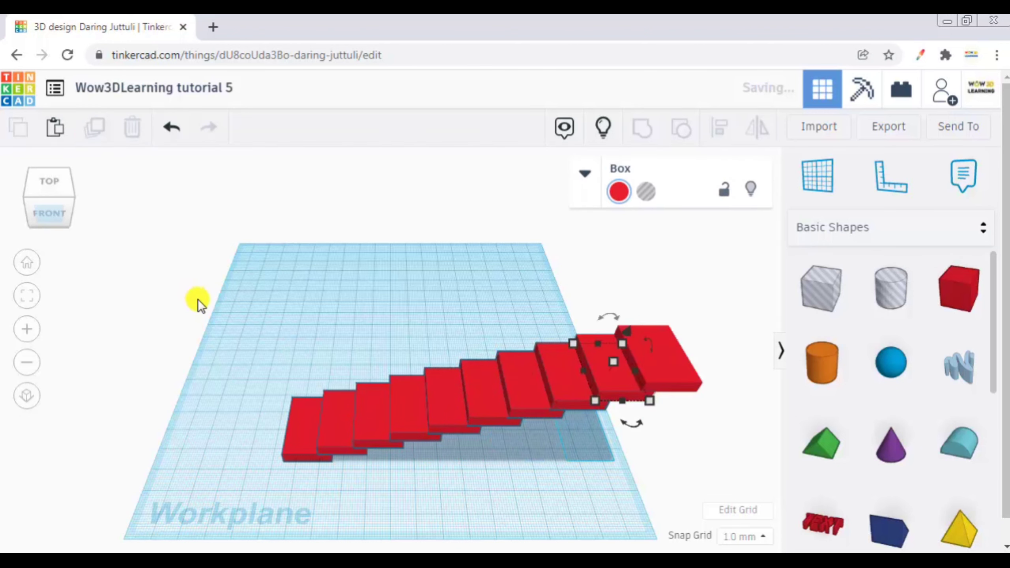
Place a second box beside the straight staircase, flatten it to about 5 mm high, and set its length to 30 mm
right_click_drag(211, 244, 454, 317)
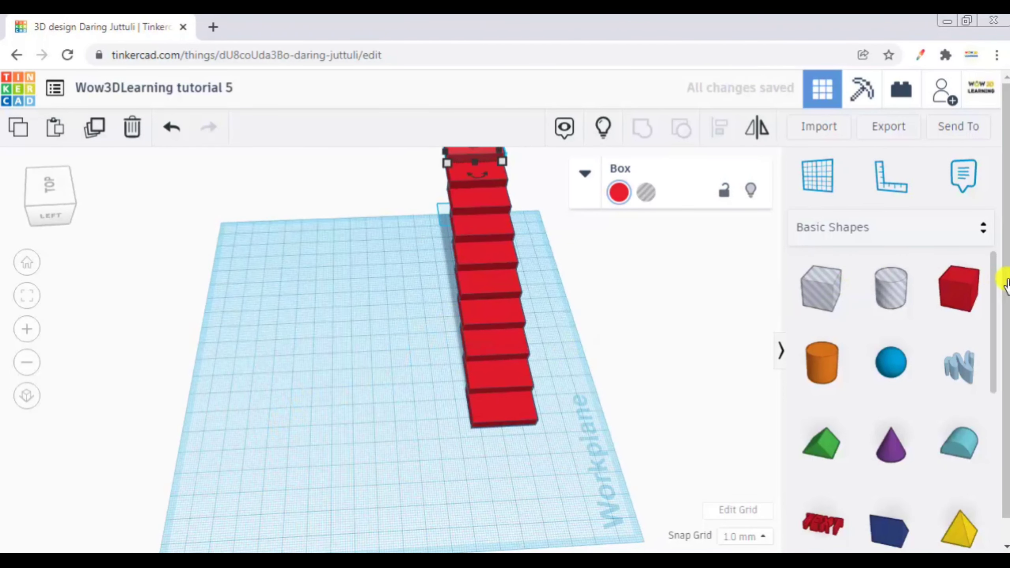
left_click(956, 295)
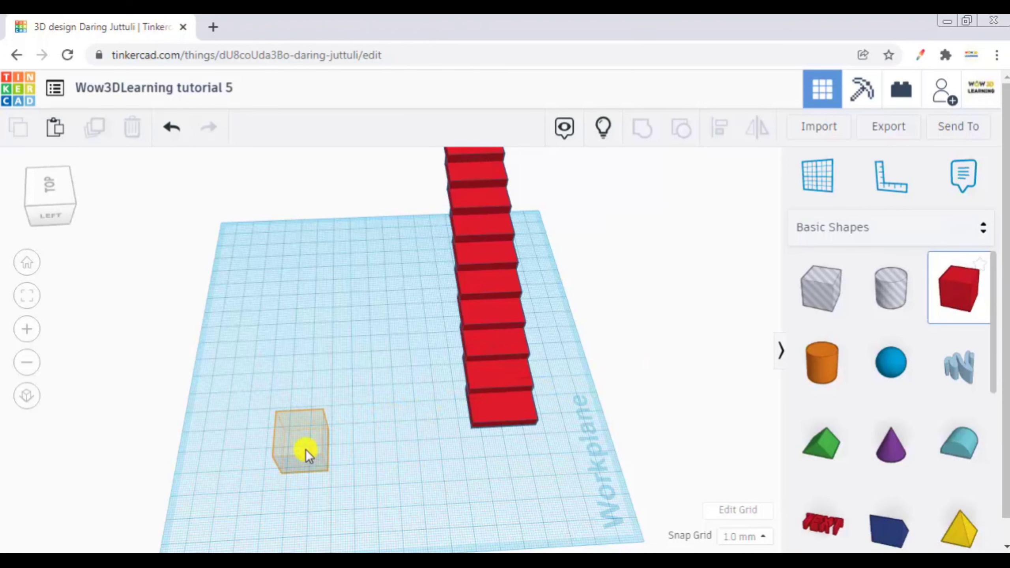
left_click(306, 450)
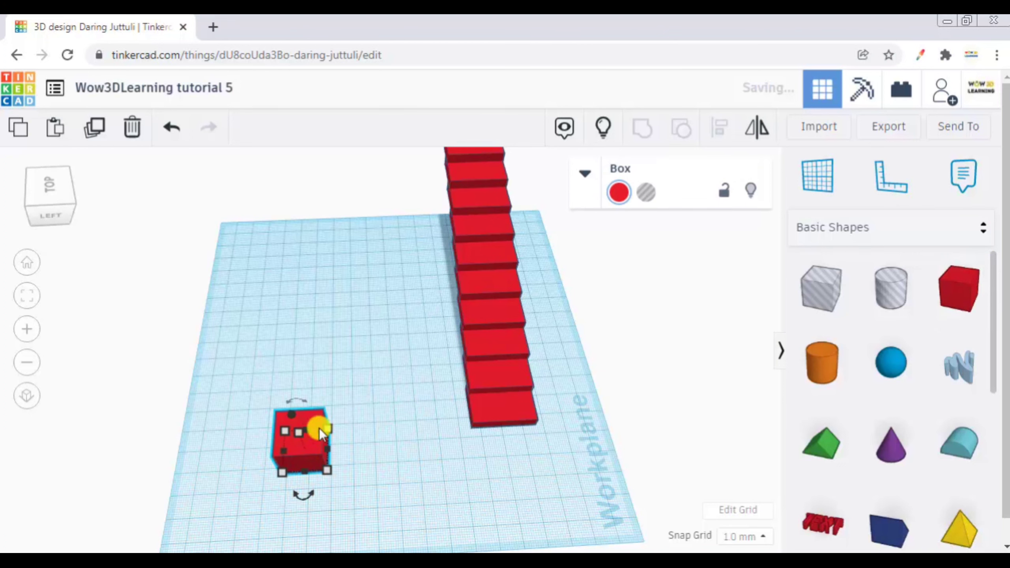
right_click_drag(363, 373, 363, 360)
mouse_move(298, 376)
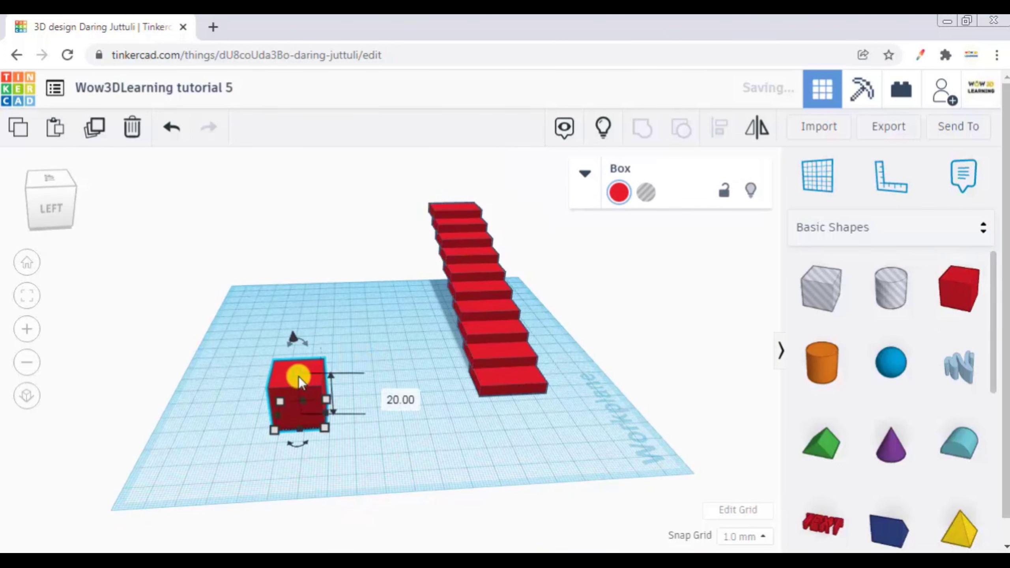
left_click_drag(299, 377, 303, 409)
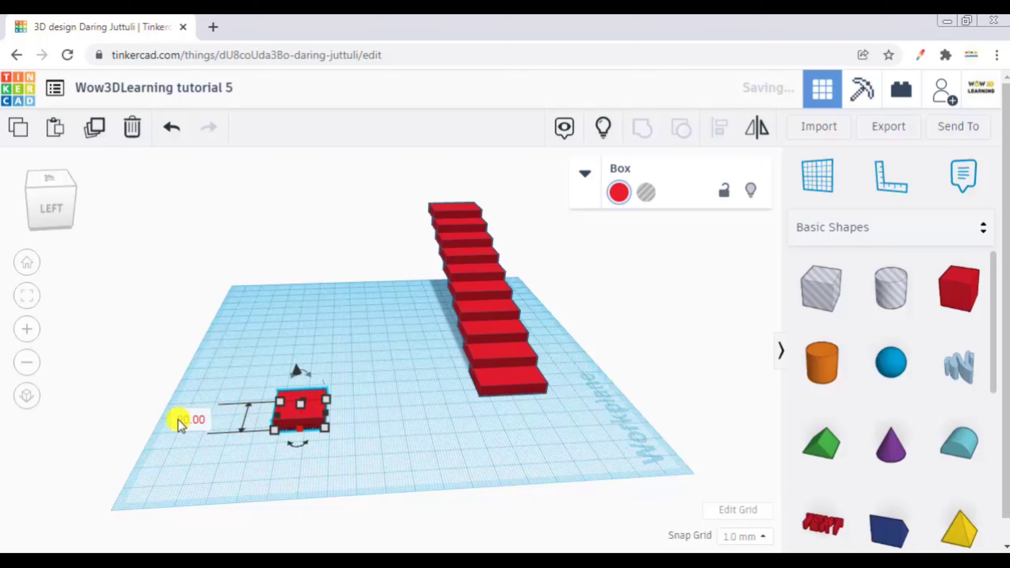
left_click(178, 420)
key("Return")
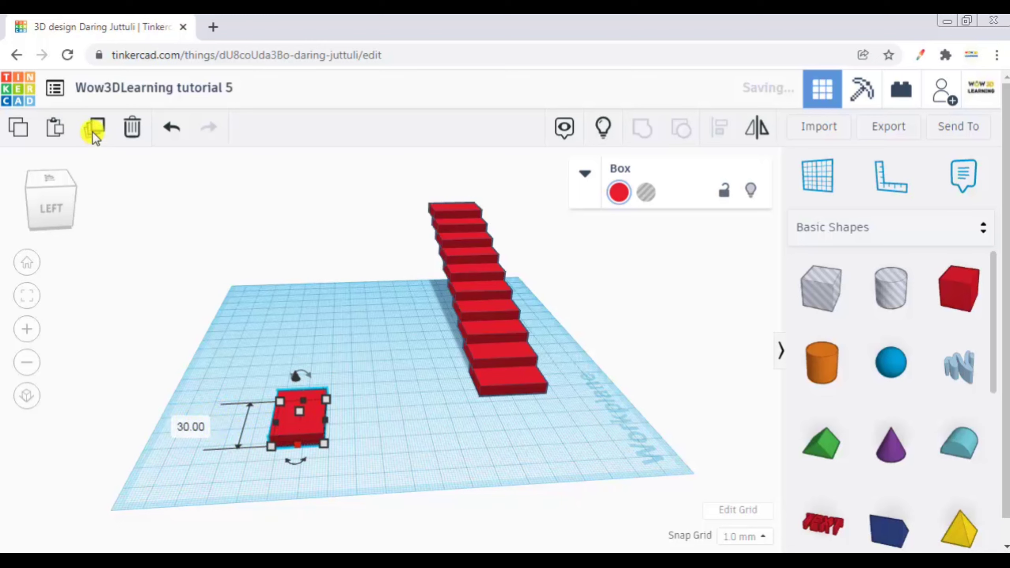
Duplicate the second flat box and shift the copy 15 mm sideways and 1 mm along its length
left_click(315, 450)
left_click(309, 419)
left_click_drag(309, 419, 345, 414)
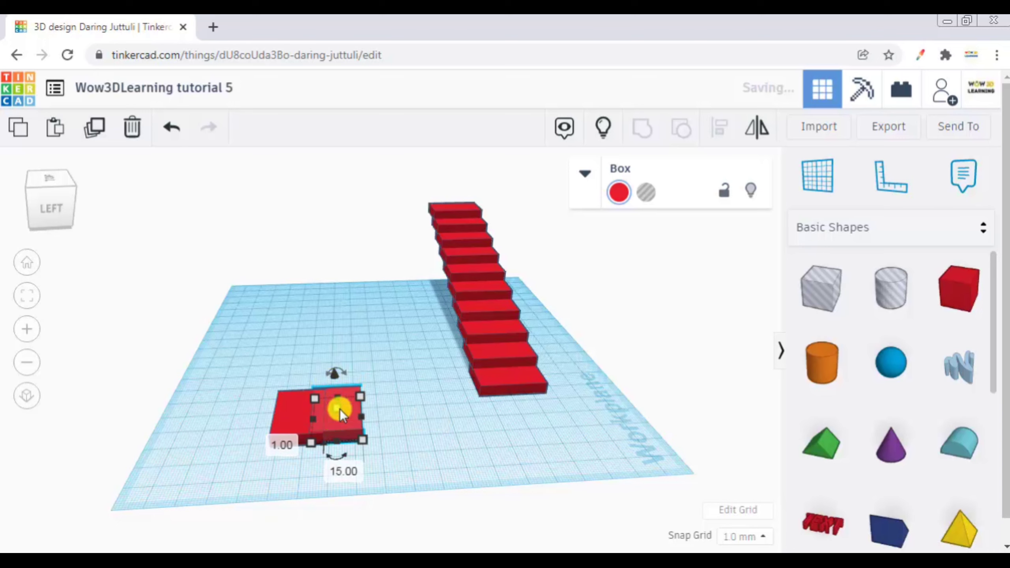
Rotate the copied tread 30 degrees about the vertical axis, and turn it back by 14 degrees
left_click(341, 473)
type("30")
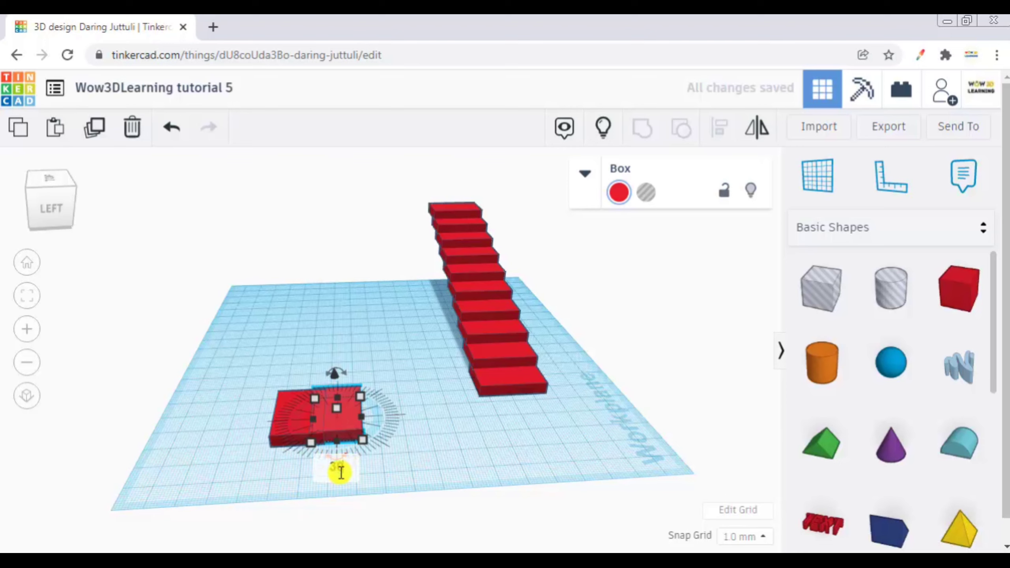
key("Return")
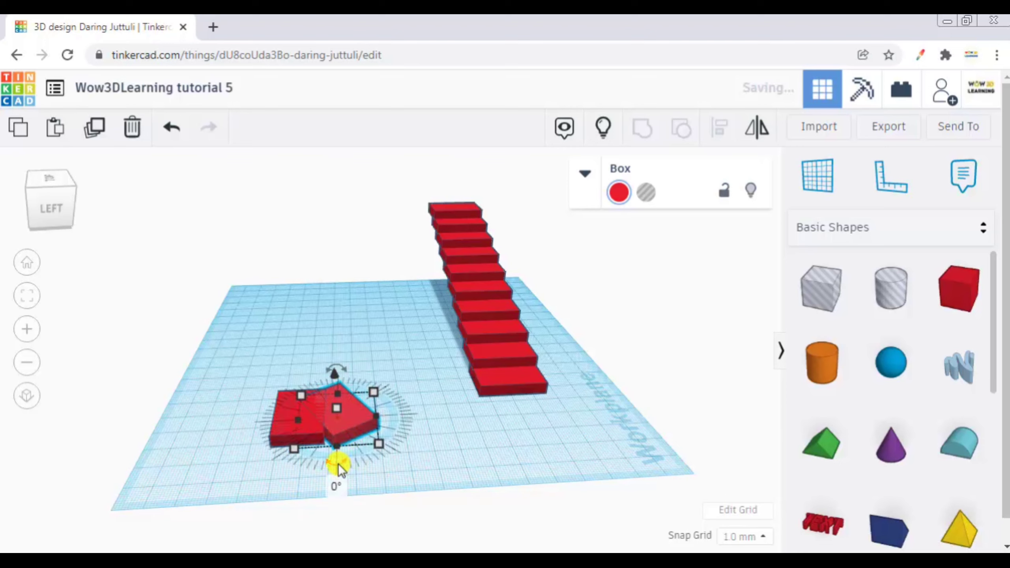
left_click_drag(338, 465, 318, 465)
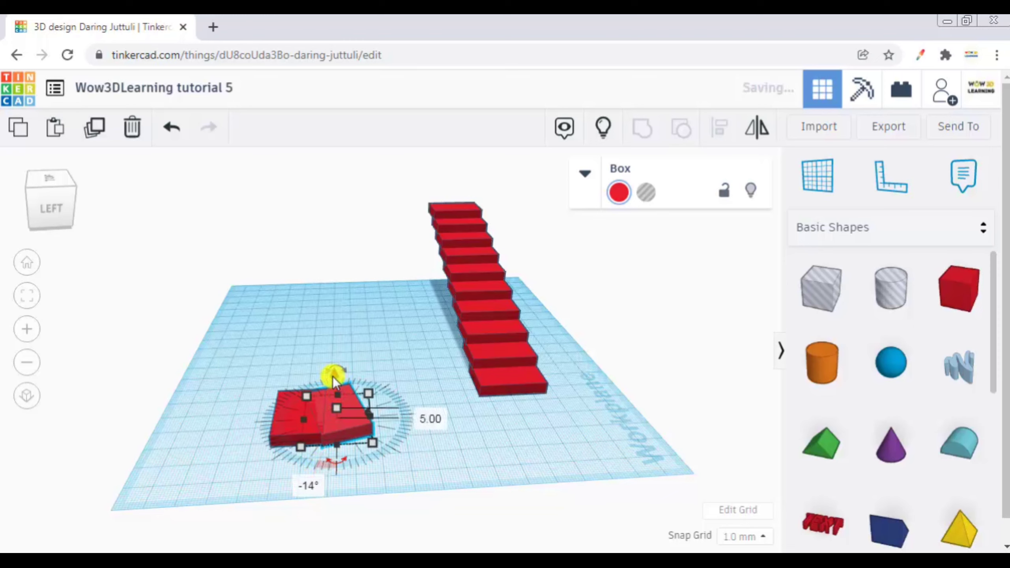
Raise the rotated tread 4 mm and nudge it slightly from above, by about 0.82 mm and 0.25 mm, to line up with the first
left_click_drag(333, 377, 329, 369)
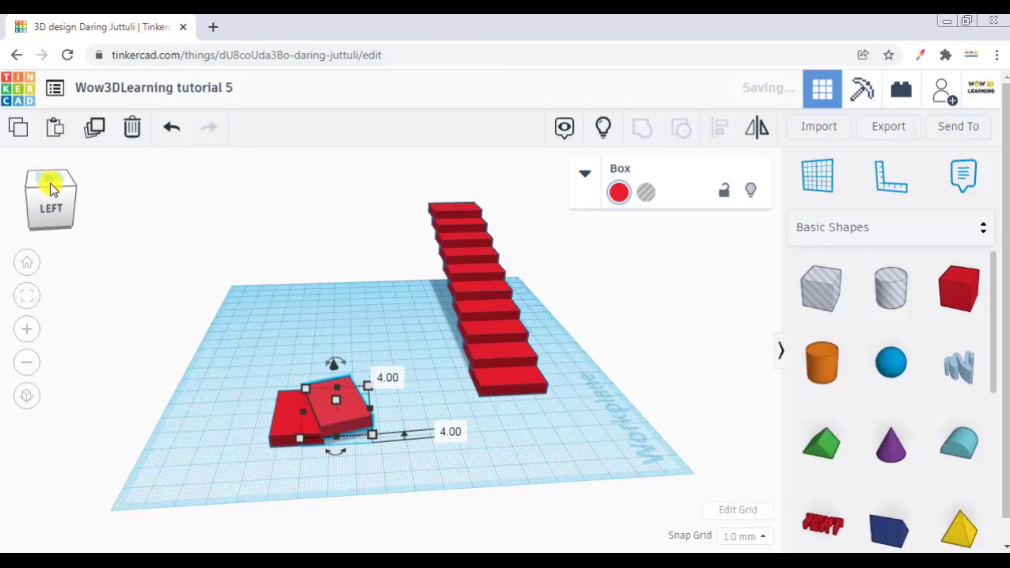
left_click(50, 181)
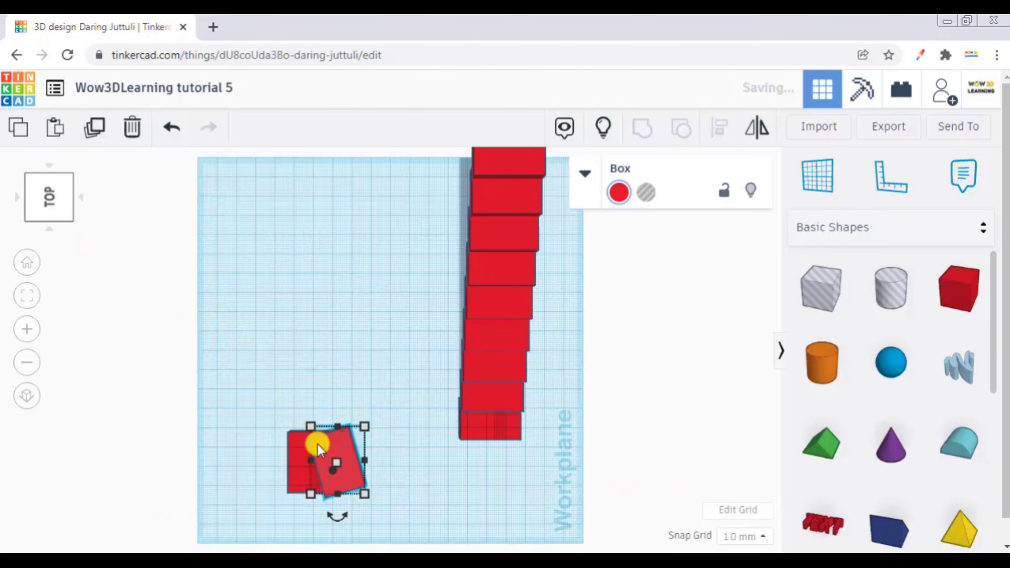
left_click_drag(325, 458, 325, 455)
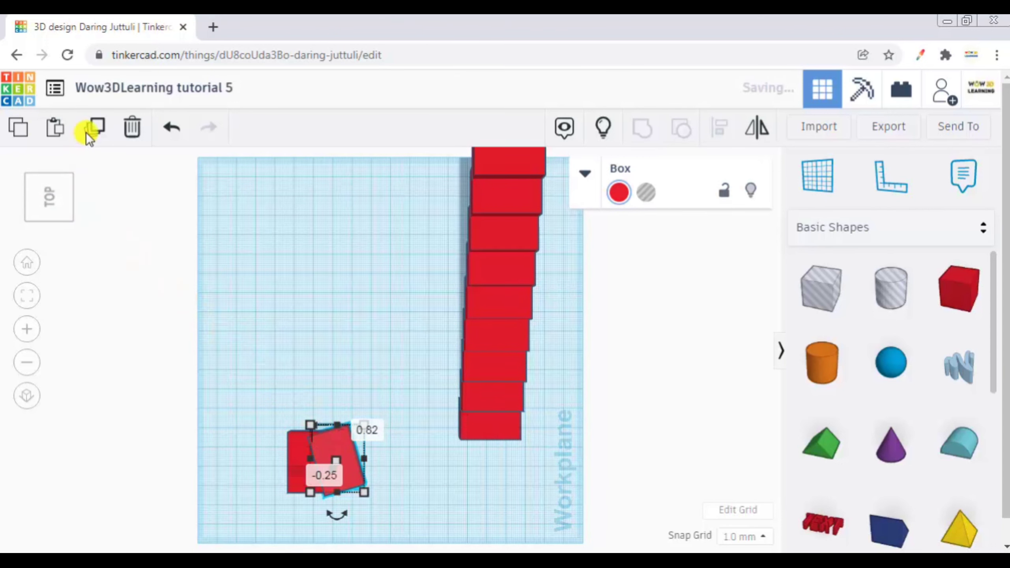
Duplicate the rotated tread repeatedly with the same offset and turn until the curved staircase has nine treads
left_click(52, 221)
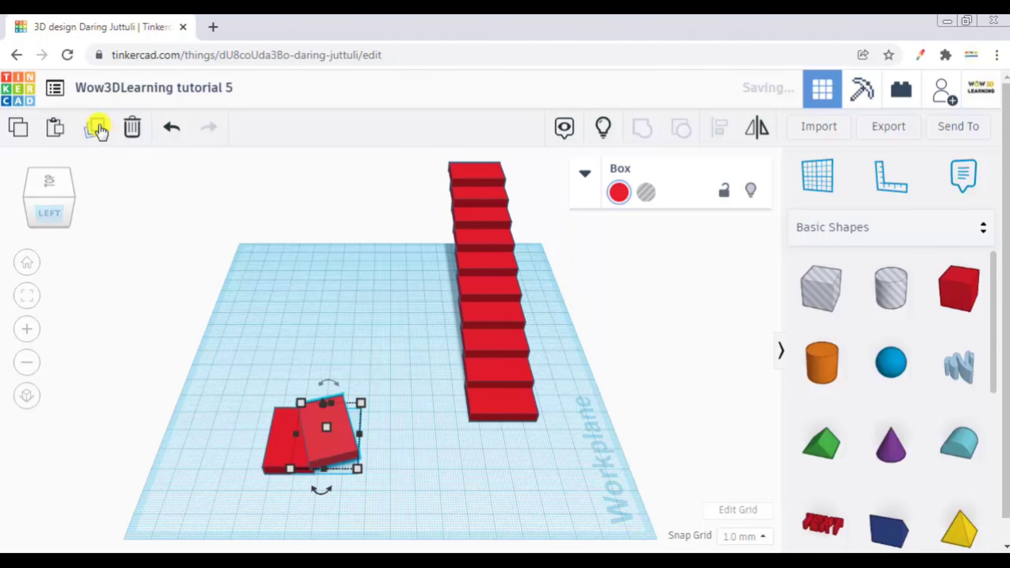
left_click(98, 129)
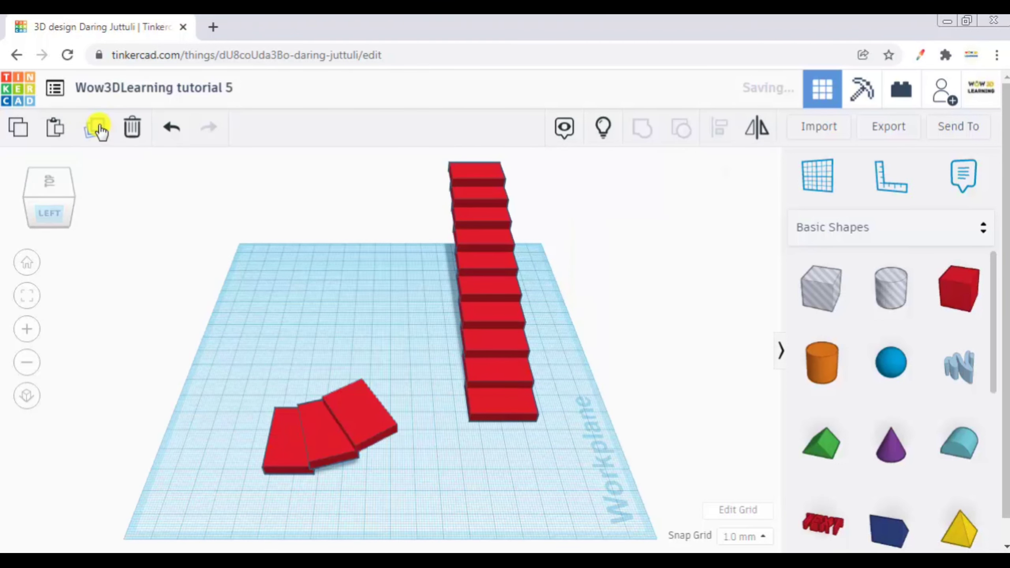
left_click(98, 128)
left_click(98, 128)
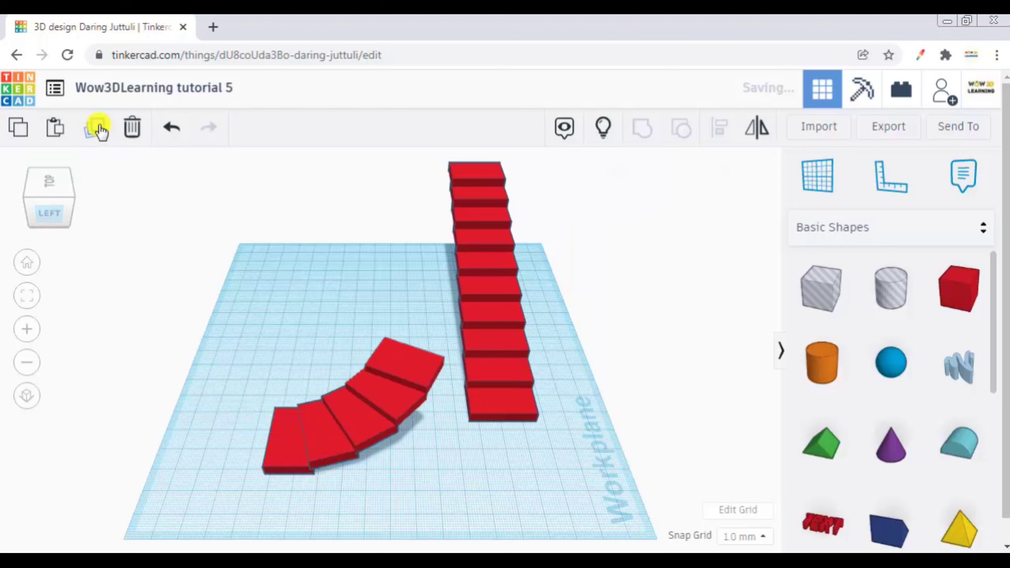
left_click(99, 128)
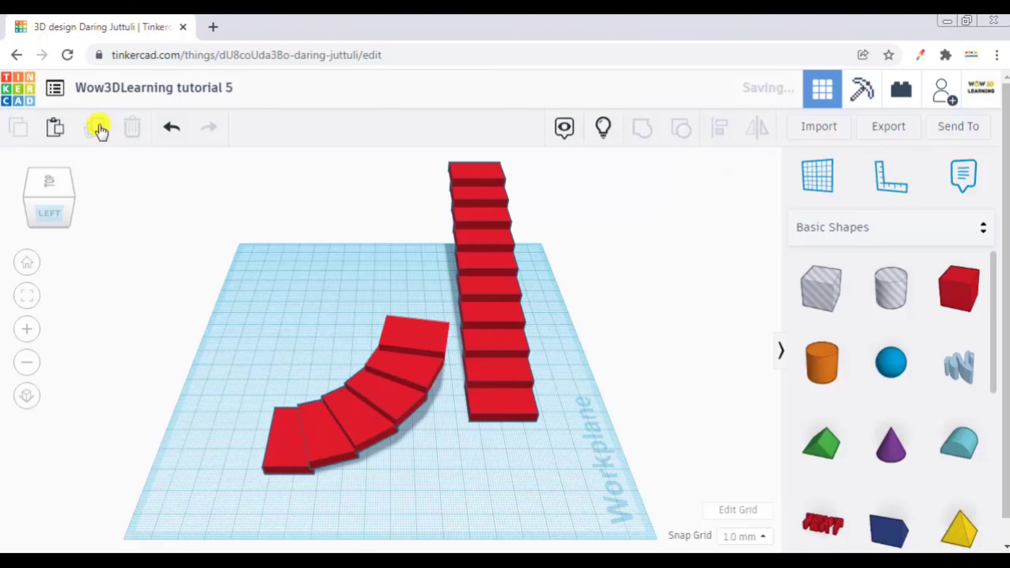
left_click(98, 129)
left_click(98, 128)
left_click(99, 126)
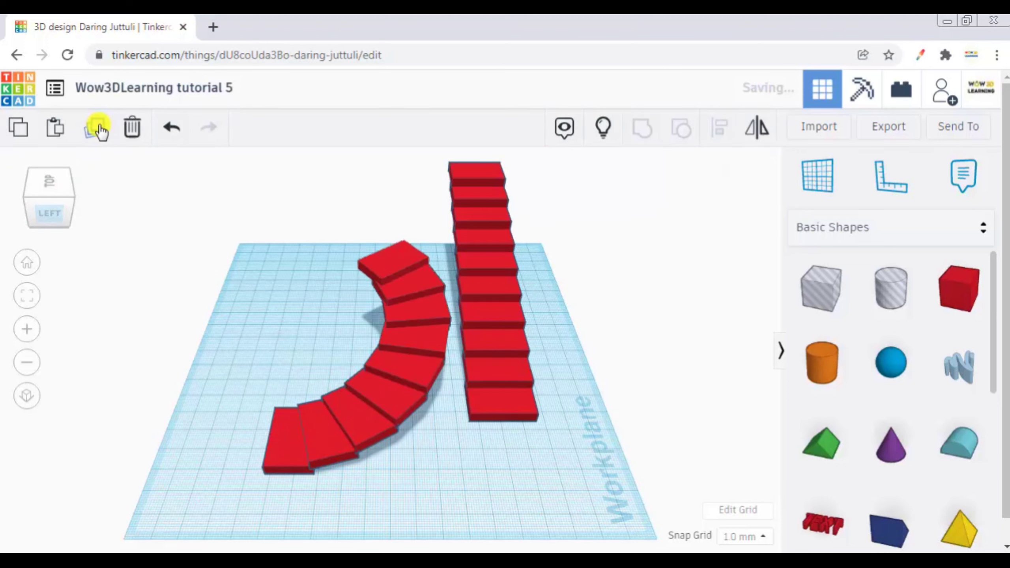
Keep duplicating the last tread with the same offset and turn until the curved staircase spirals past one full circle
left_click(99, 127)
left_click(99, 127)
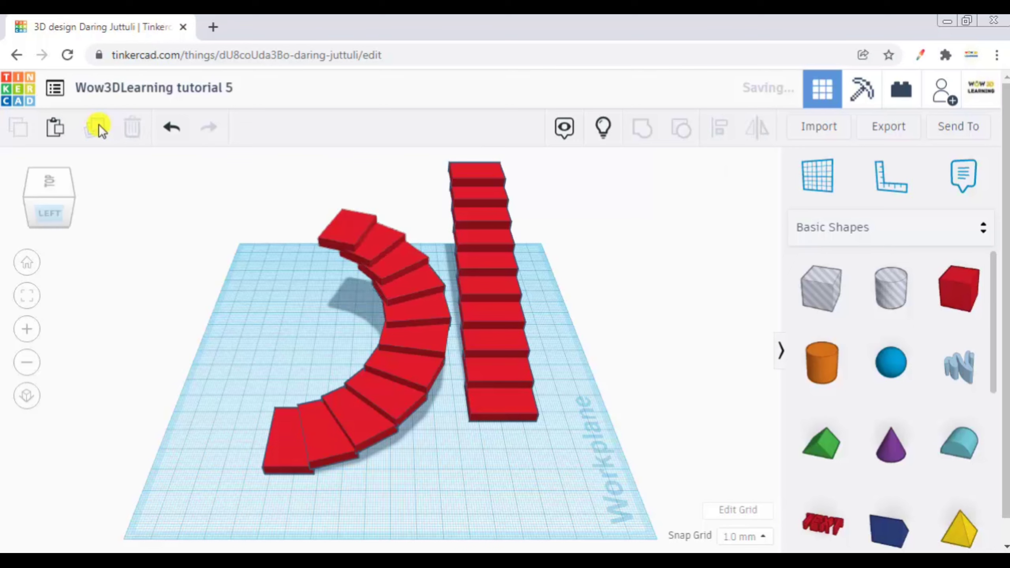
left_click(98, 127)
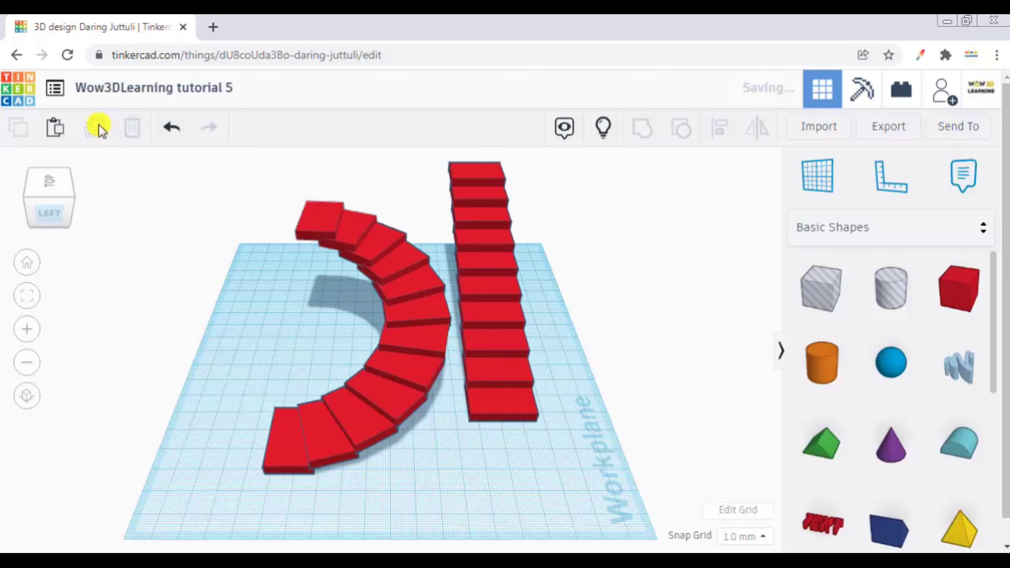
left_click(98, 125)
left_click(97, 126)
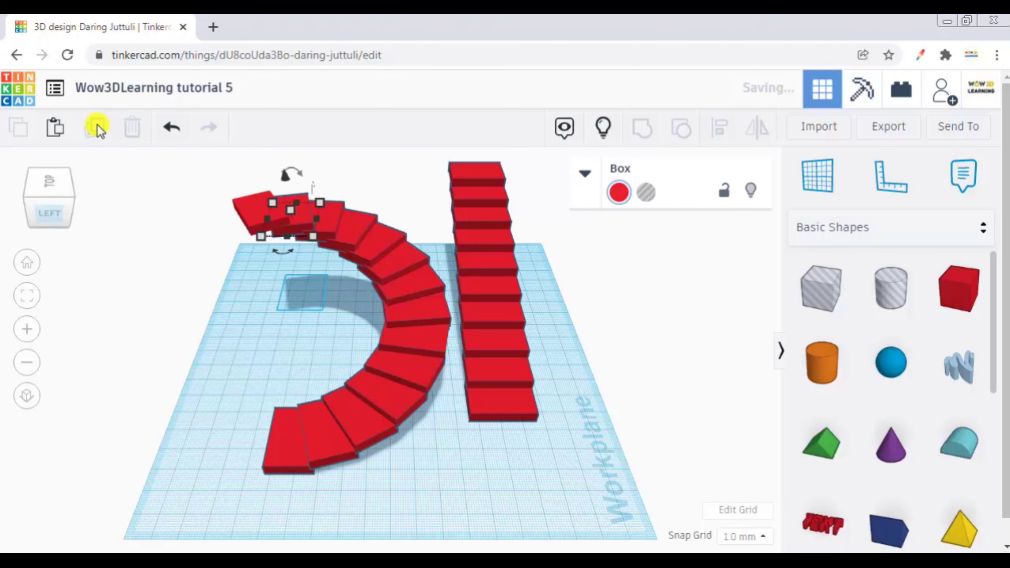
left_click(97, 125)
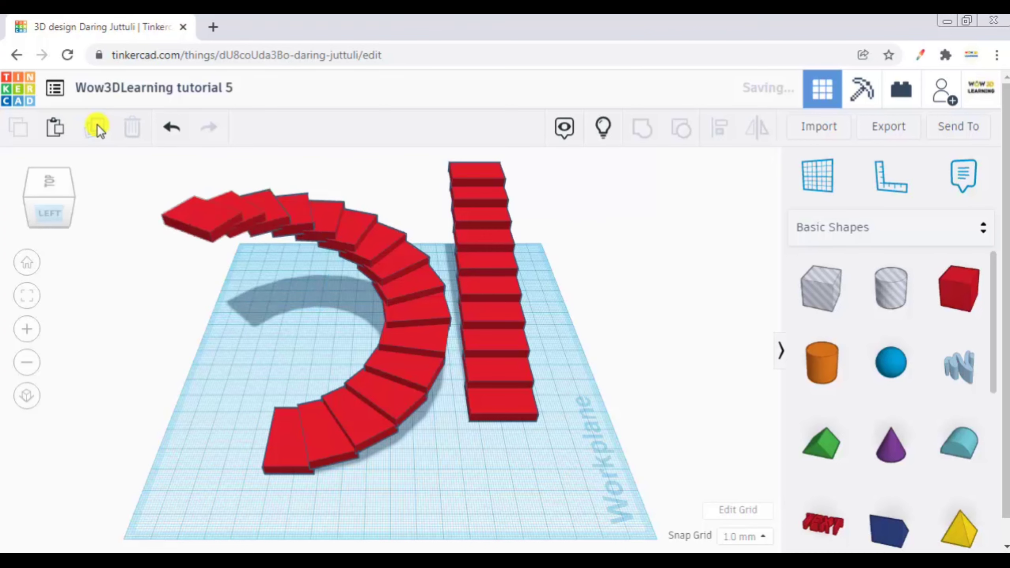
left_click(97, 125)
left_click(97, 125)
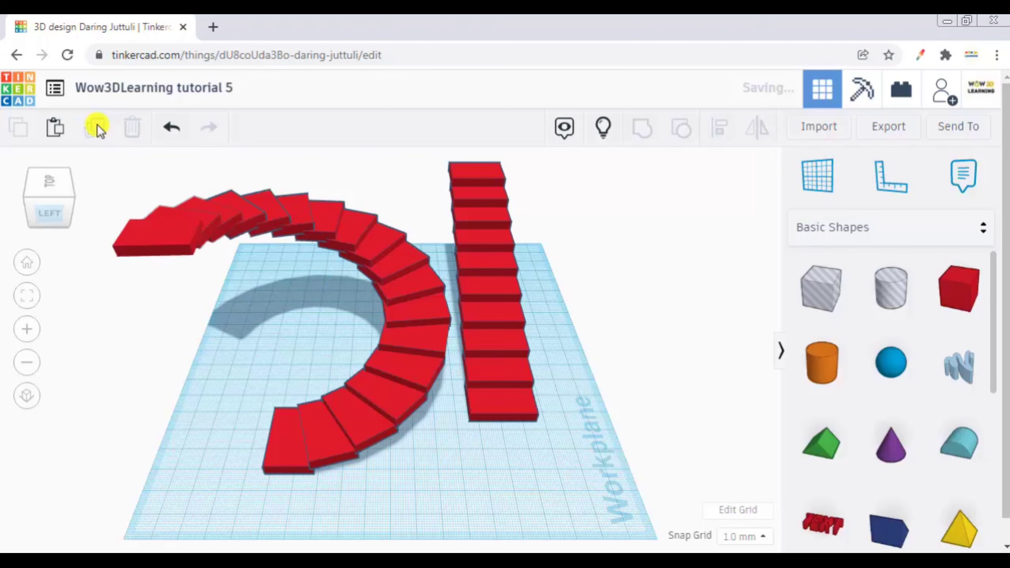
left_click(97, 125)
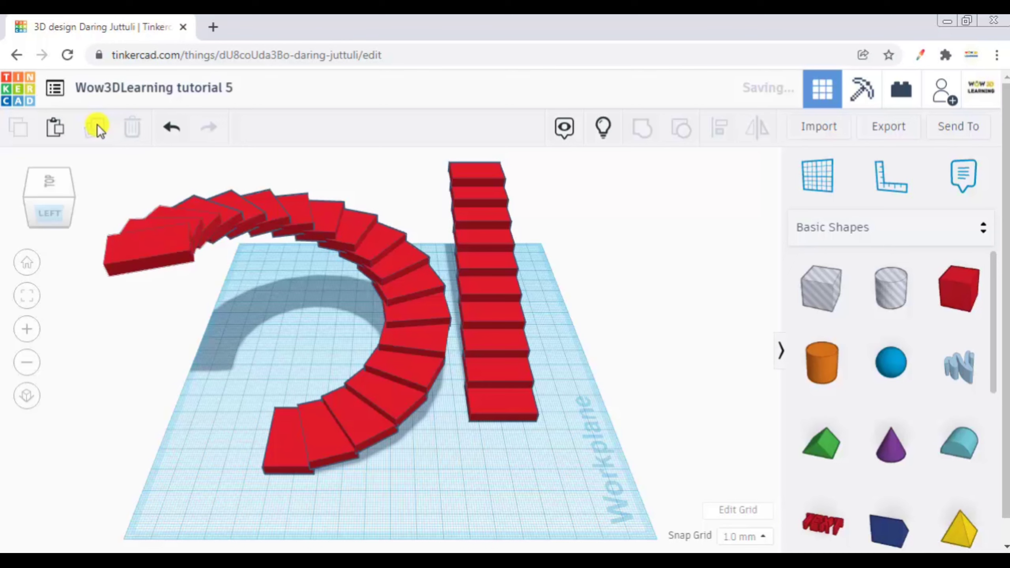
left_click(97, 125)
left_click(97, 125)
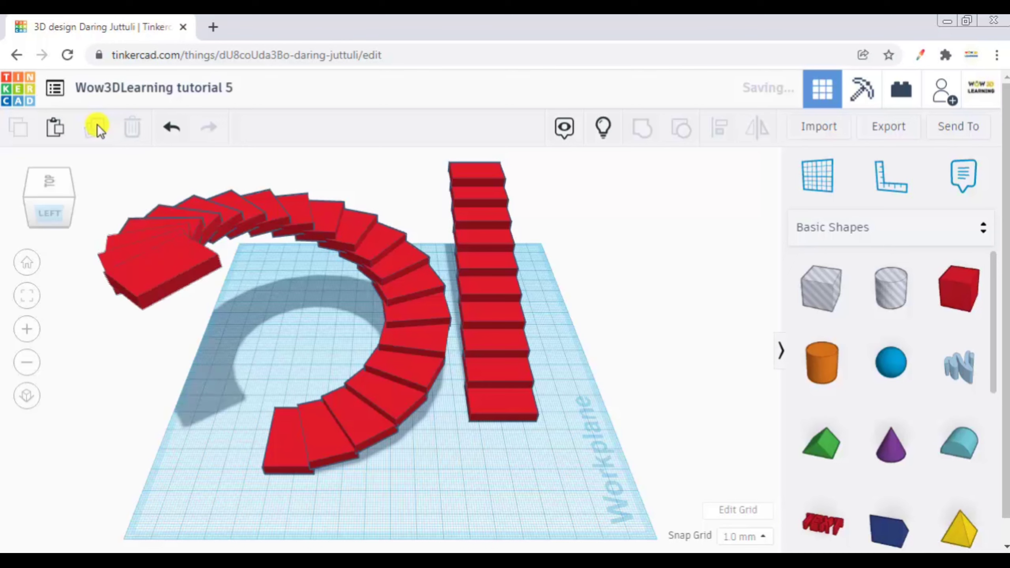
left_click(97, 125)
left_click(97, 125)
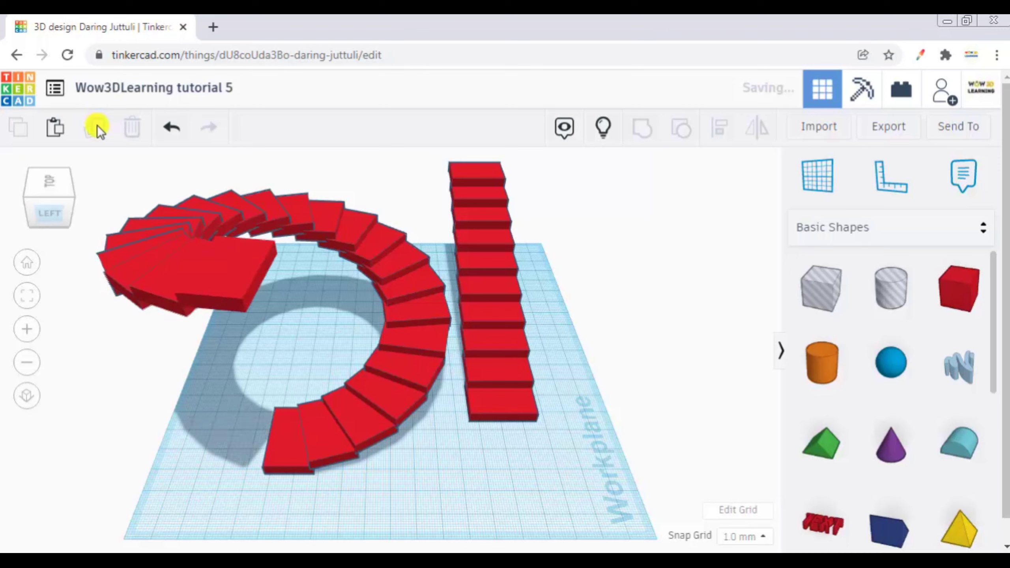
left_click(97, 125)
left_click(97, 126)
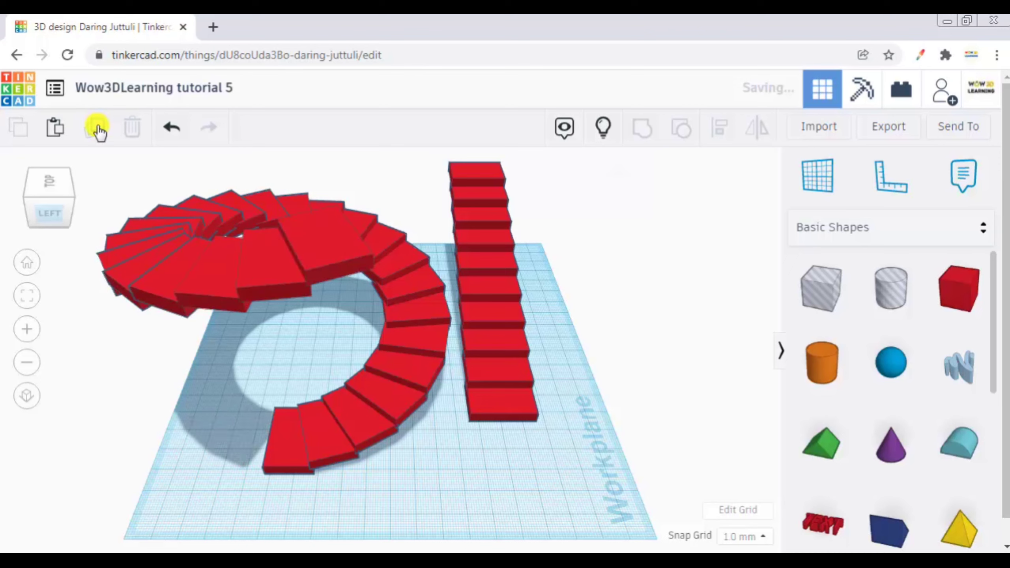
left_click(98, 125)
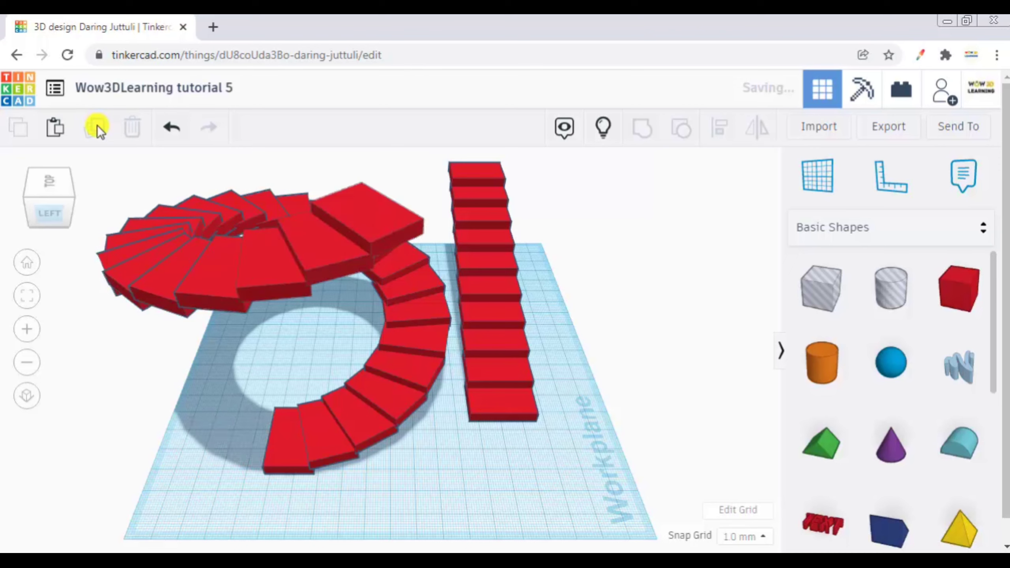
left_click(97, 126)
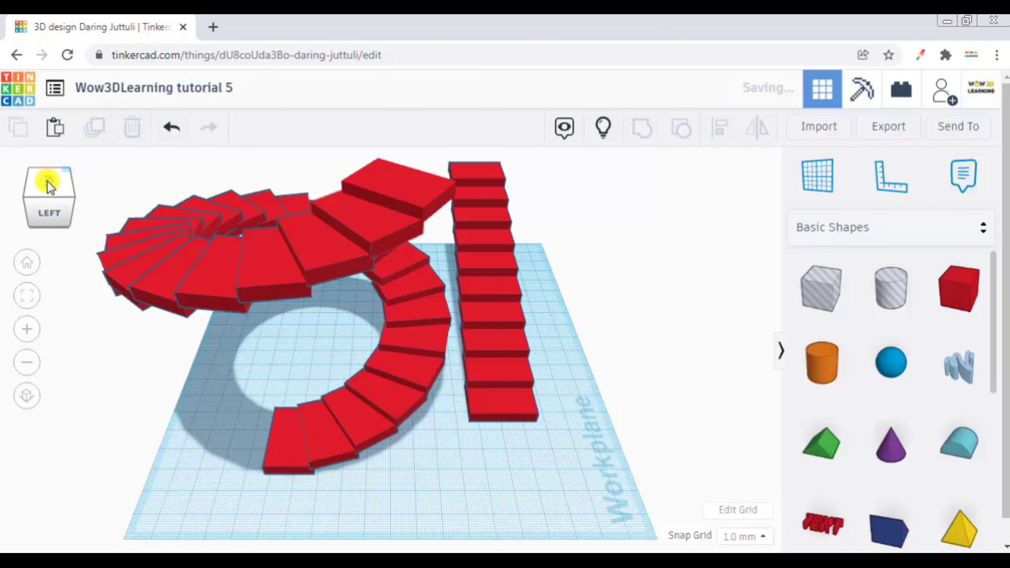
Select all the treads of the spiral staircase from above and group them into one shape
left_click(47, 182)
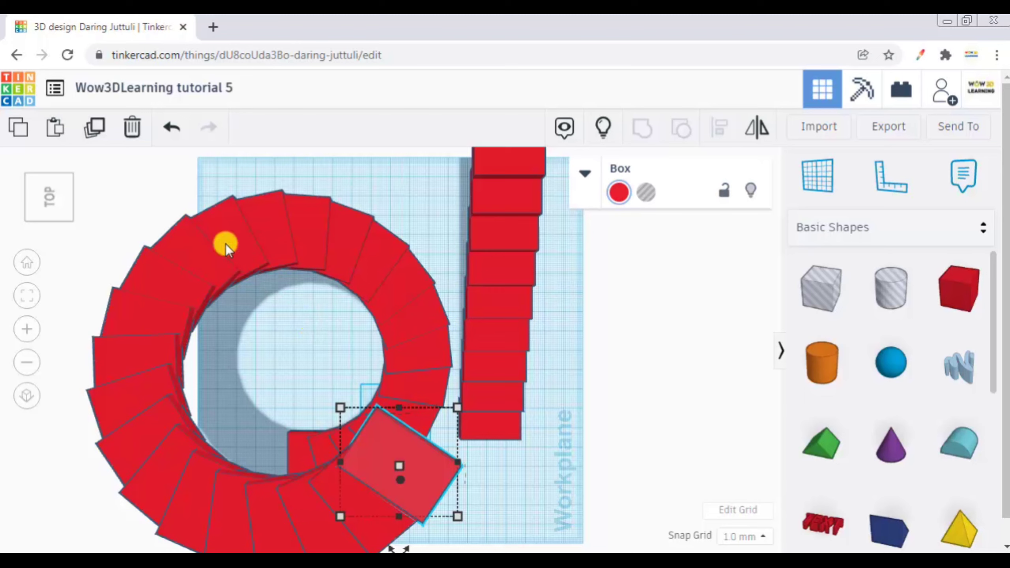
left_click_drag(194, 208, 402, 232)
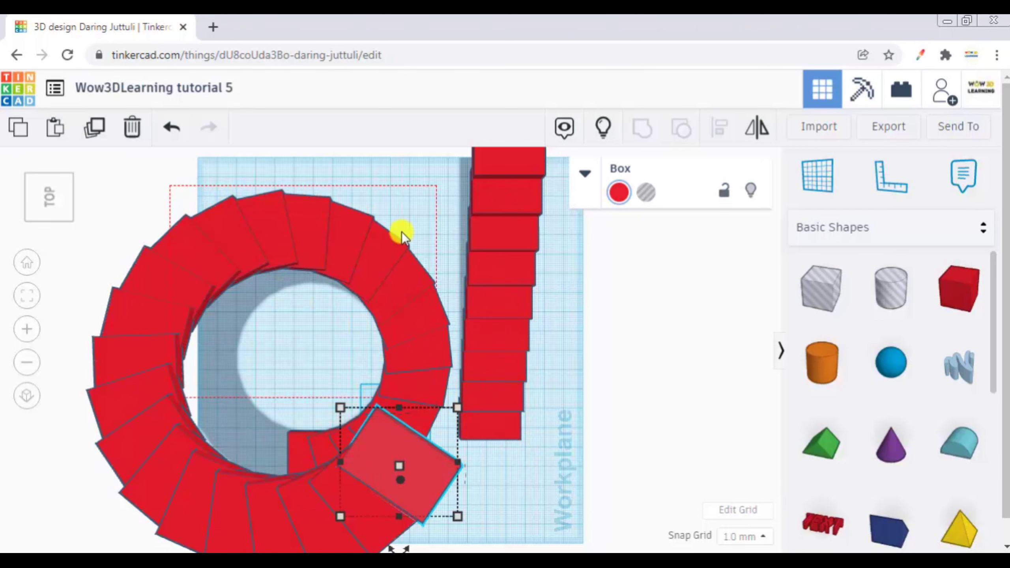
left_click_drag(413, 191, 427, 177)
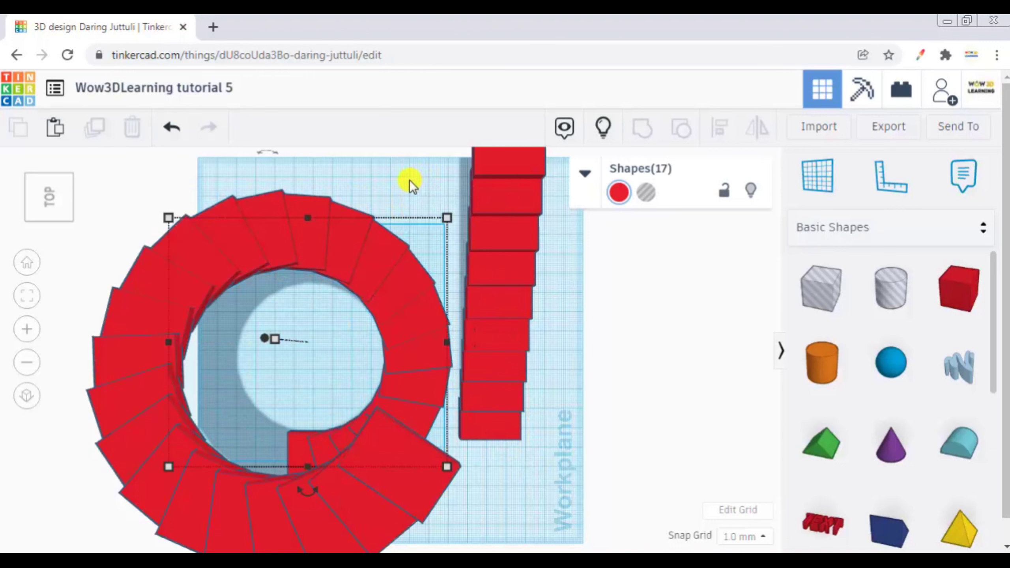
left_click(410, 180)
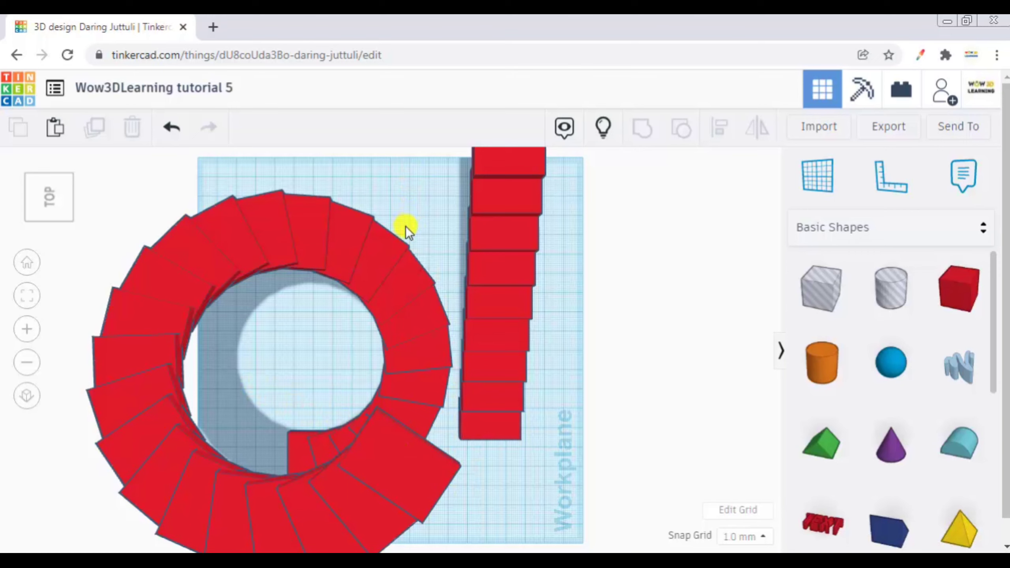
left_click_drag(405, 226, 93, 535)
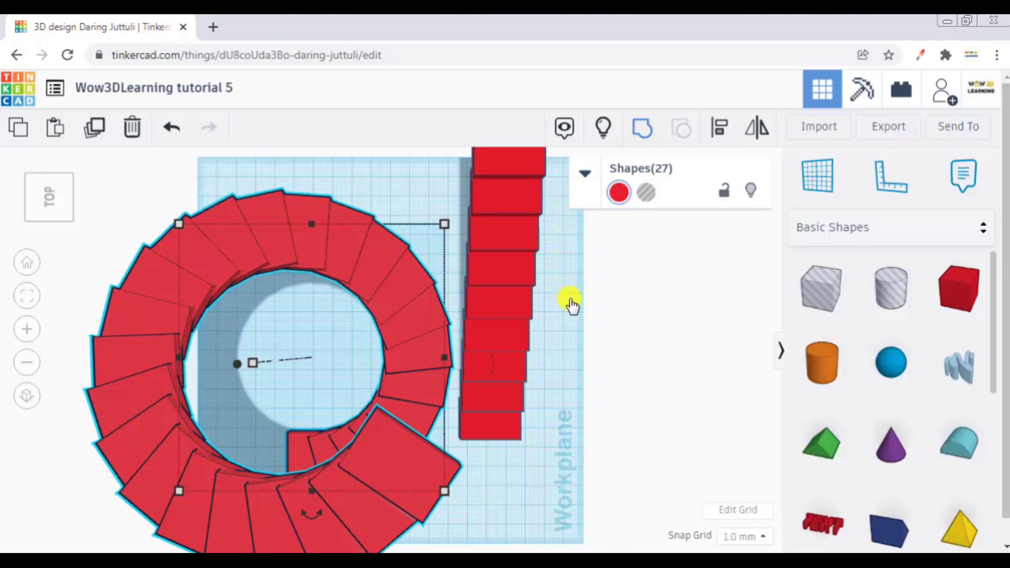
left_click(565, 284)
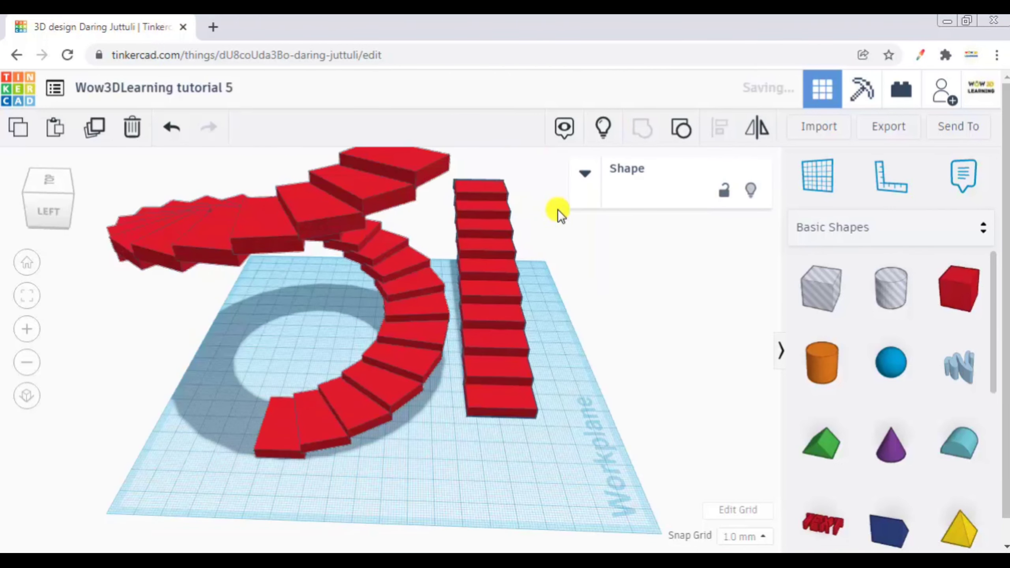
Group the spiral staircase with the straight staircase and hide the combined shape
right_click_drag(557, 209, 510, 212)
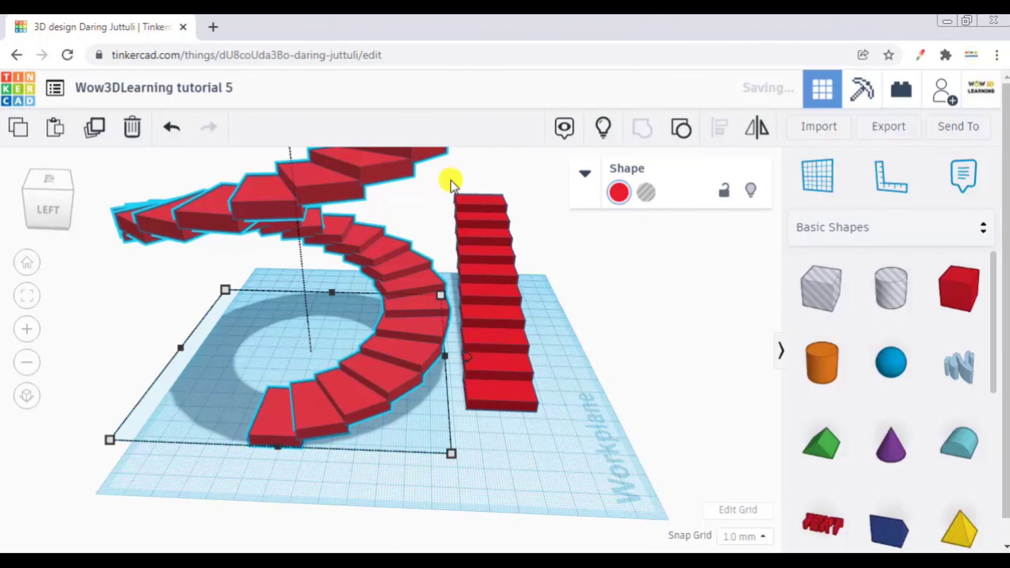
left_click_drag(450, 180, 562, 413)
left_click_drag(550, 348, 545, 292, "shift")
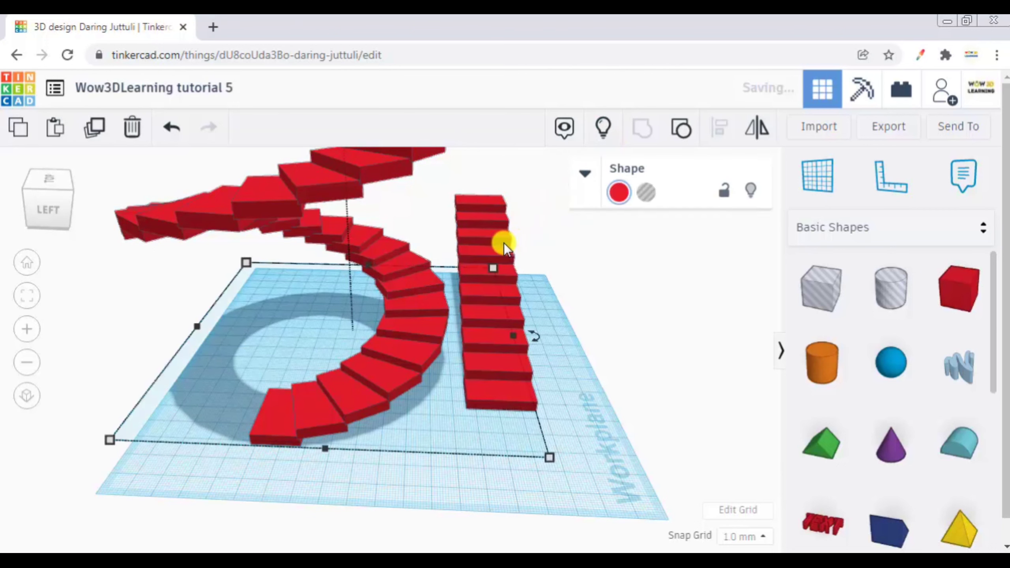
left_click(751, 191)
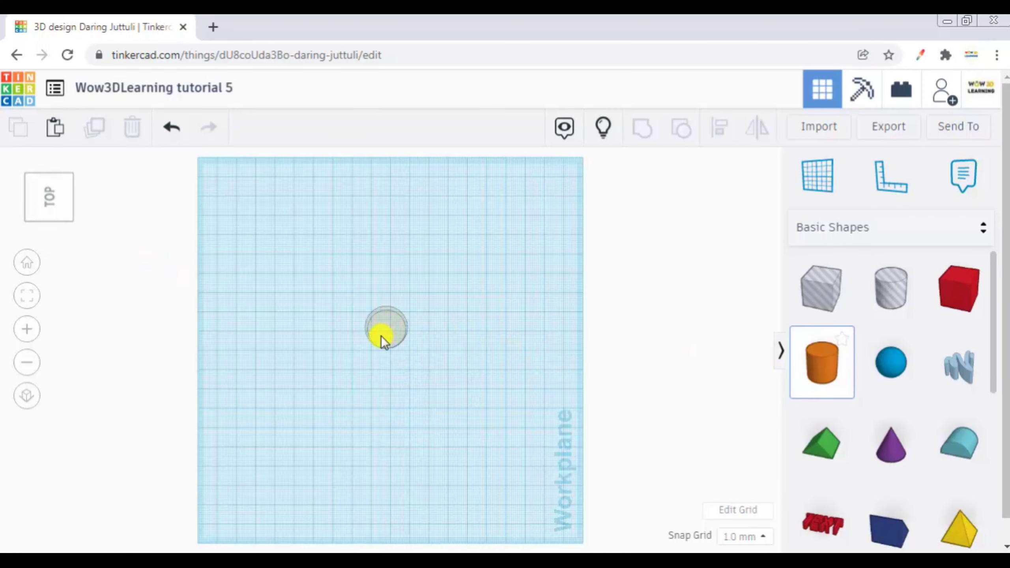
Place a cylinder with a cone beside it, and move a duplicate of the cone 85 mm to the cylinder's opposite side
left_click(890, 446)
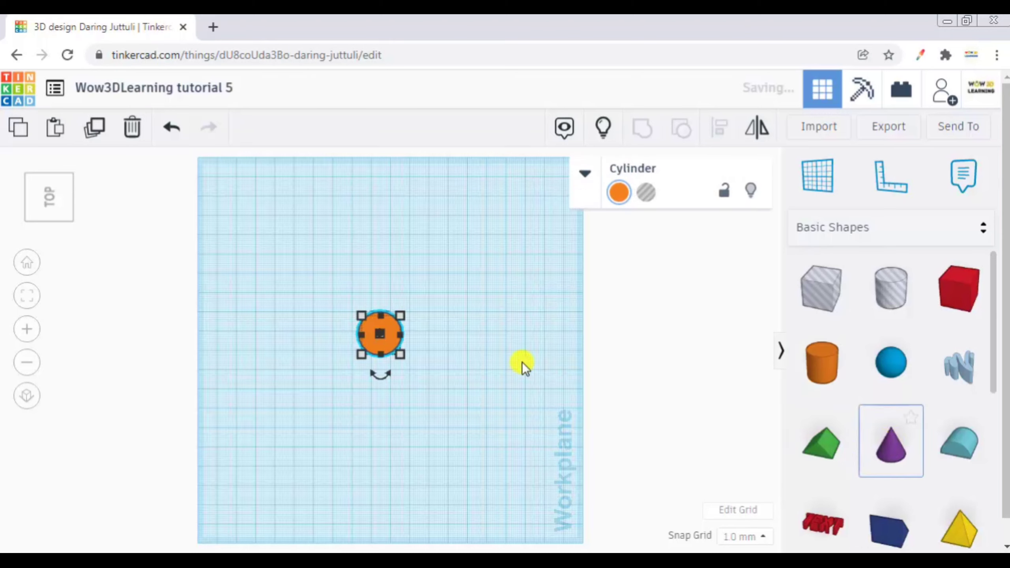
left_click(456, 334)
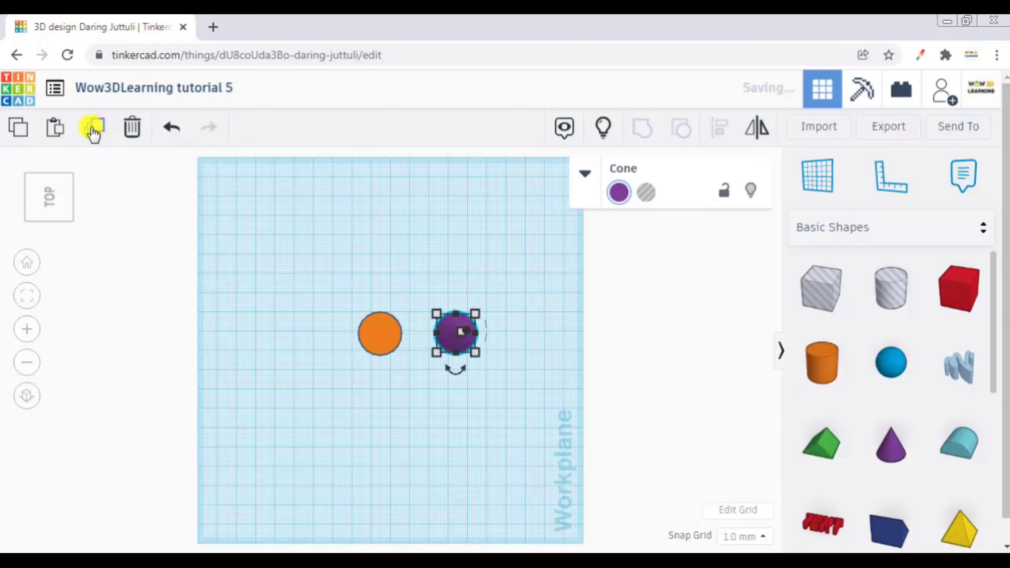
left_click(270, 242)
left_click_drag(451, 335, 280, 338)
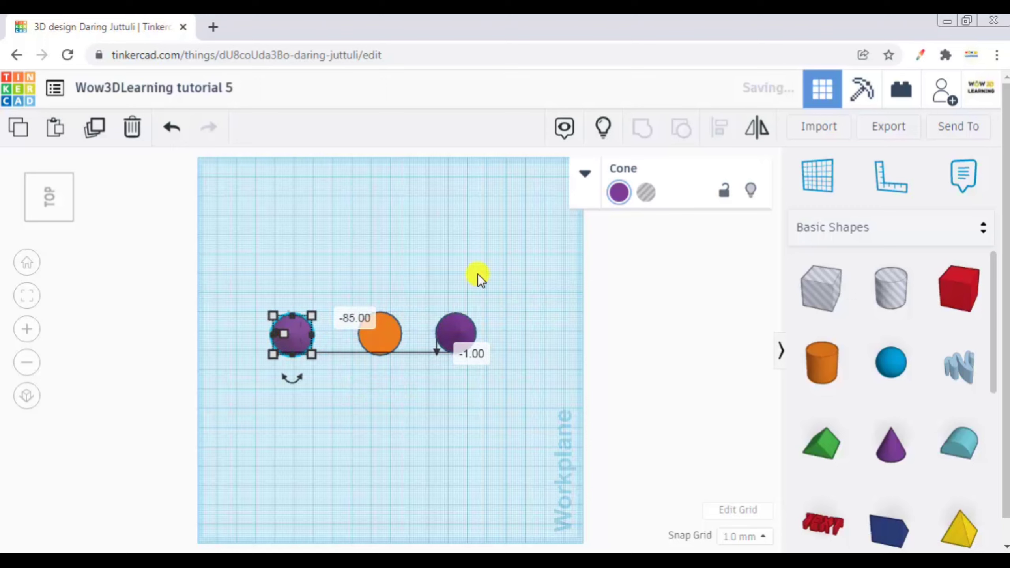
left_click(316, 303)
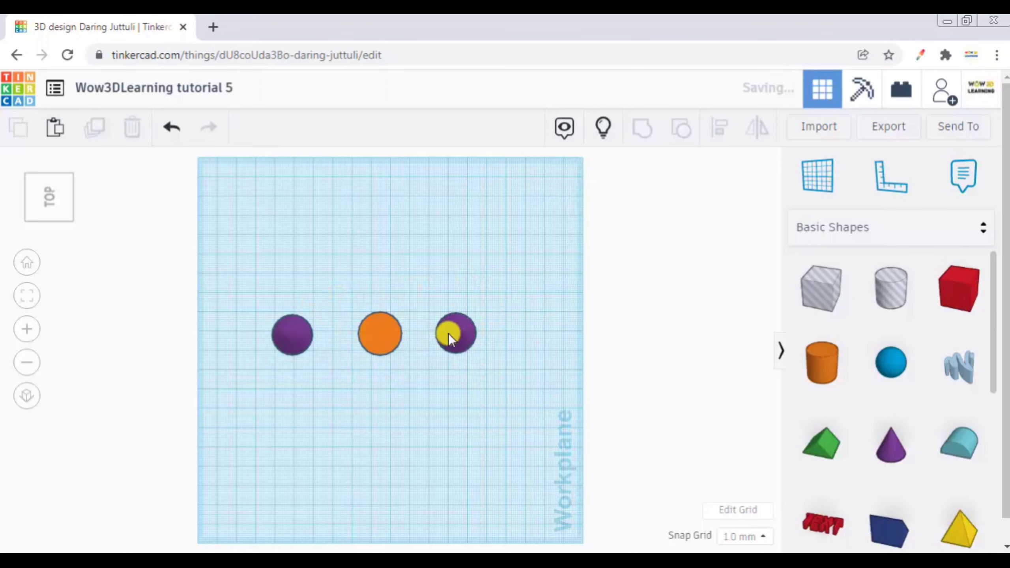
Select the two cones without the cylinder and group them into one shape
left_click(447, 334)
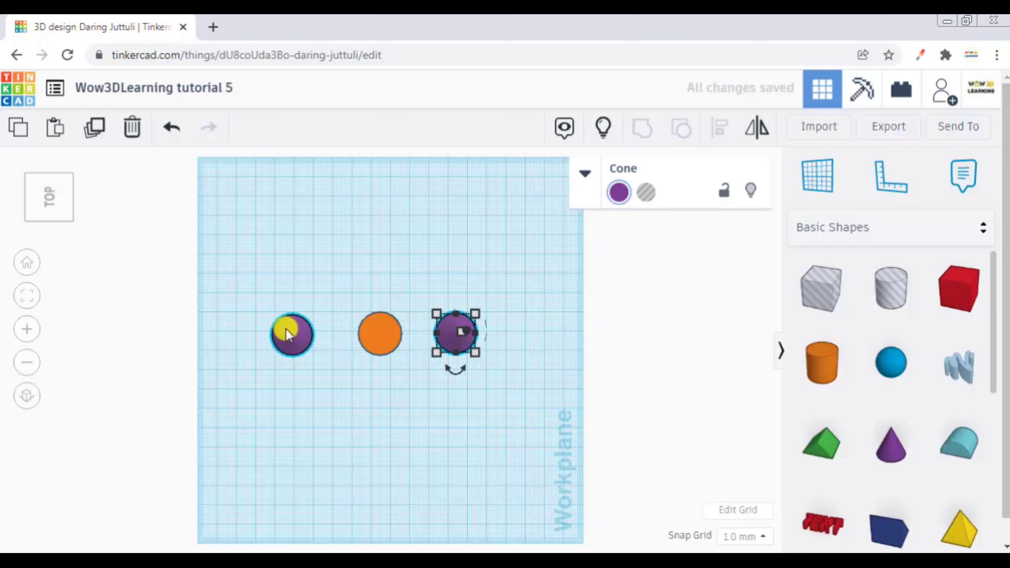
key("ctrl+a")
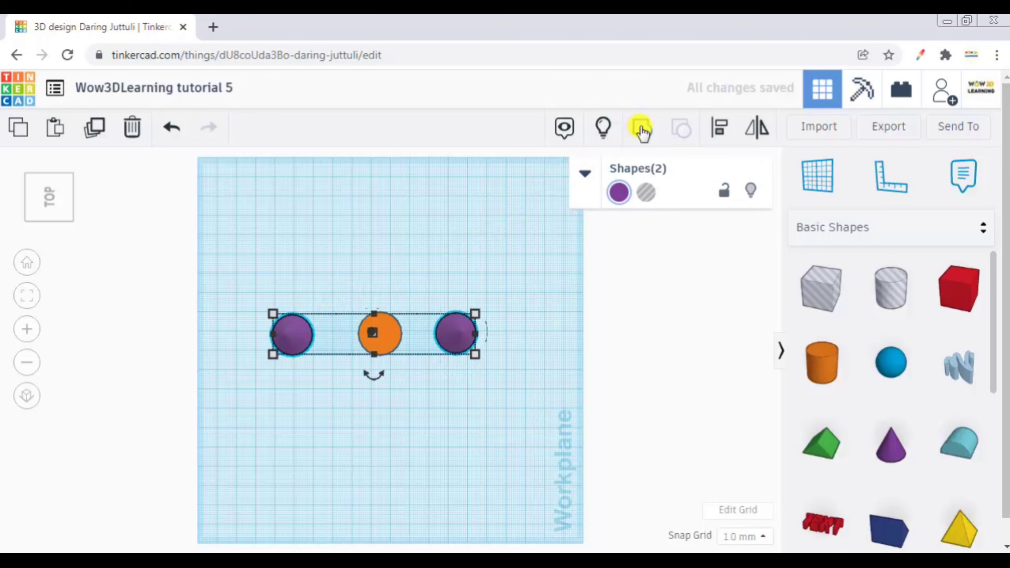
left_click(529, 218)
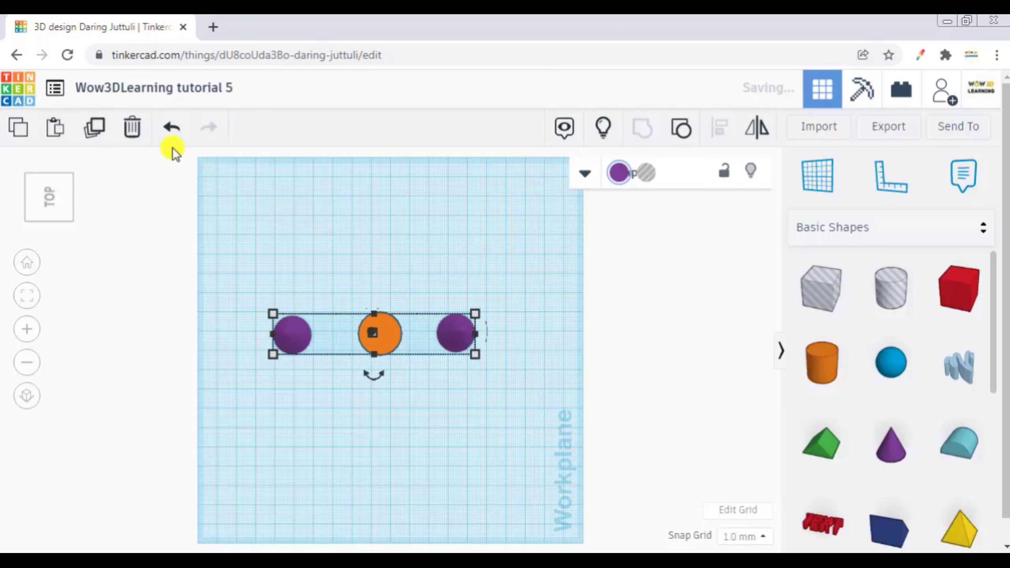
Duplicate the grouped pair of cones and rotate the copy by -45 degrees around the cylinder
left_click(95, 129)
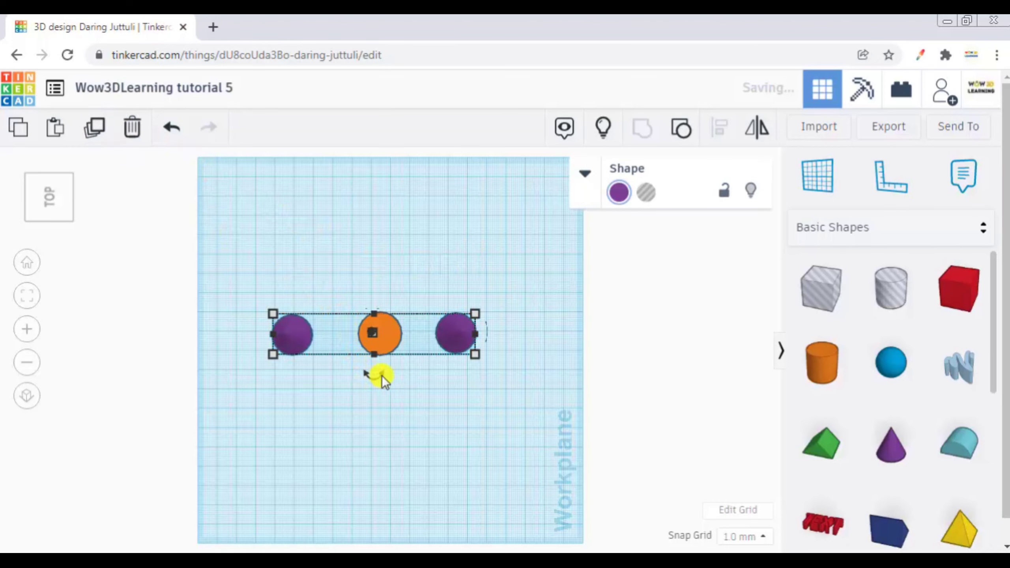
left_click_drag(366, 388, 335, 385)
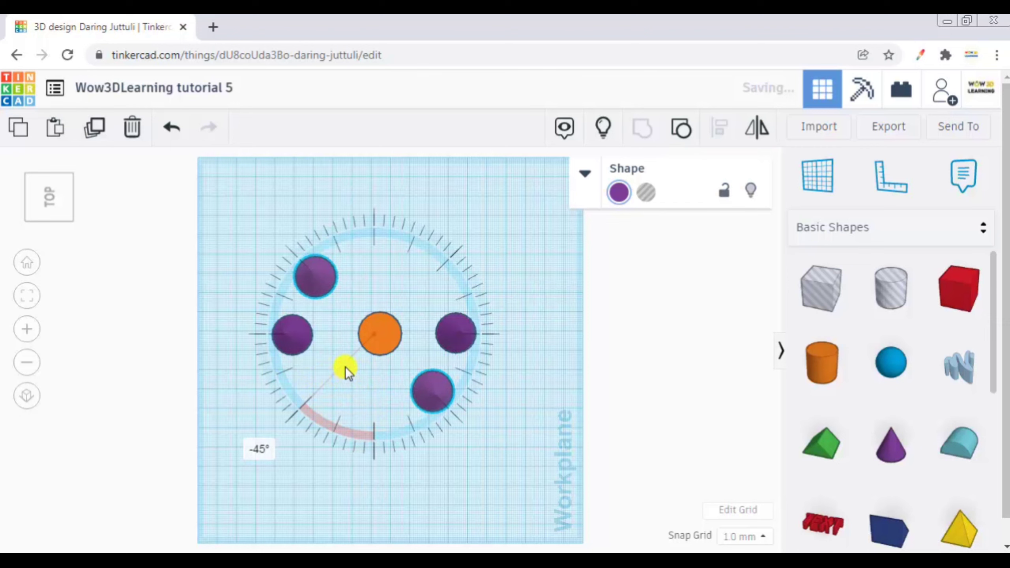
mouse_move(352, 381)
left_mouse_down()
mouse_move(361, 396)
mouse_move(329, 396)
mouse_move(336, 391)
left_mouse_up()
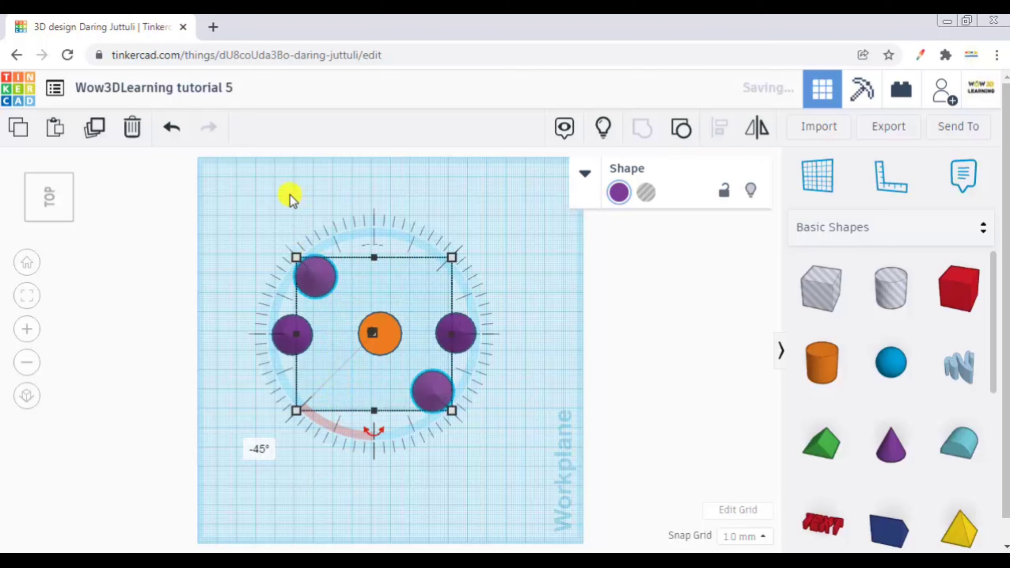
Duplicate the rotated pair twice with the same turn to complete a ring of eight cones around the cylinder
left_click(98, 131)
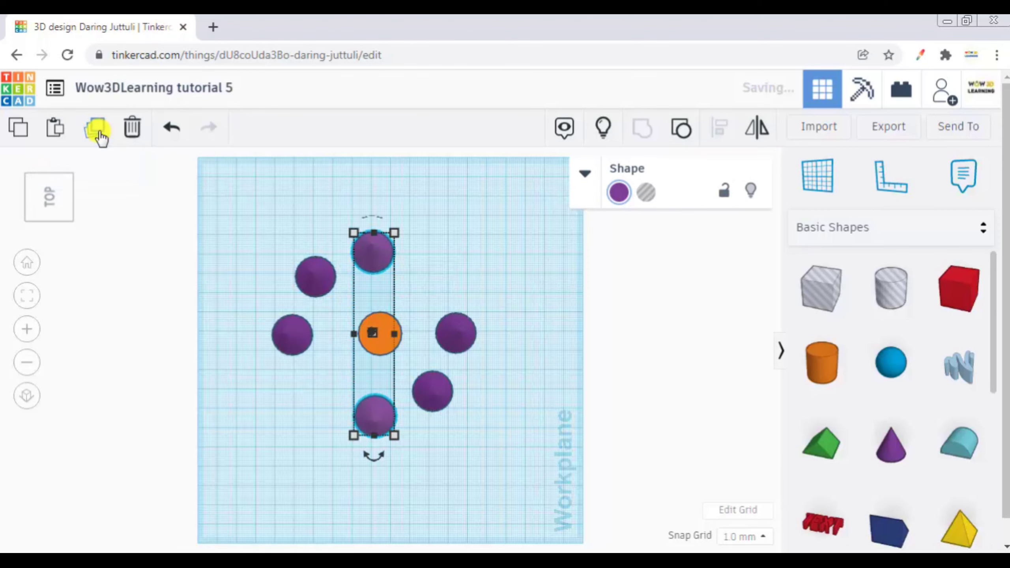
left_click(98, 132)
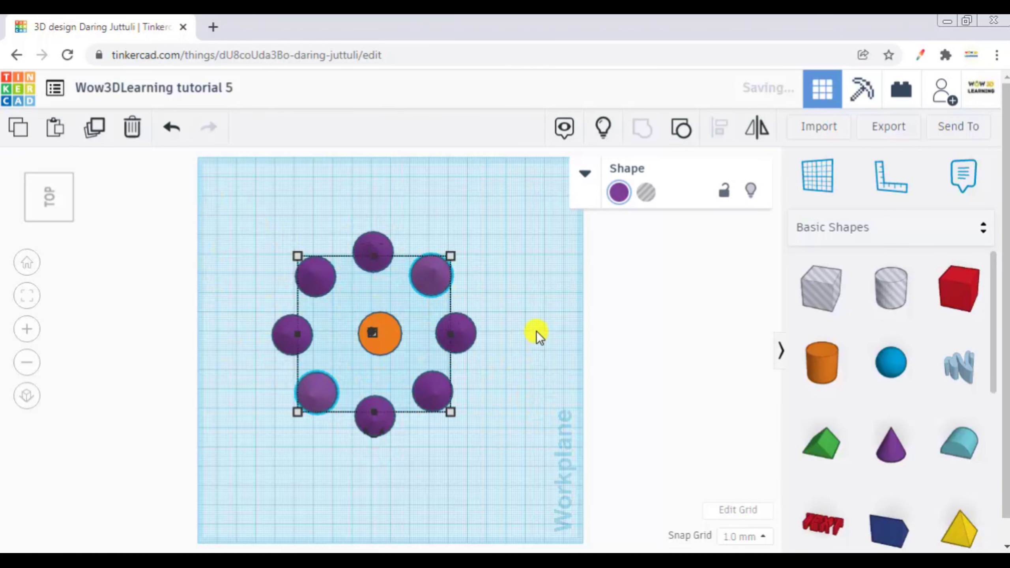
right_click_drag(536, 331, 515, 409)
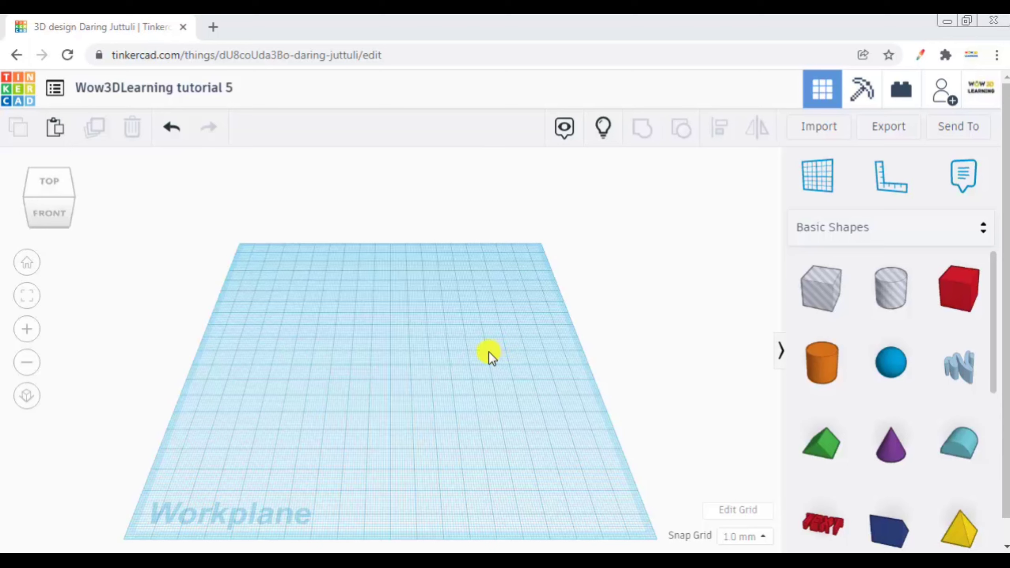
Place the Elvis figure from the Creatures & Characters shapes on the workplane
left_click(852, 236)
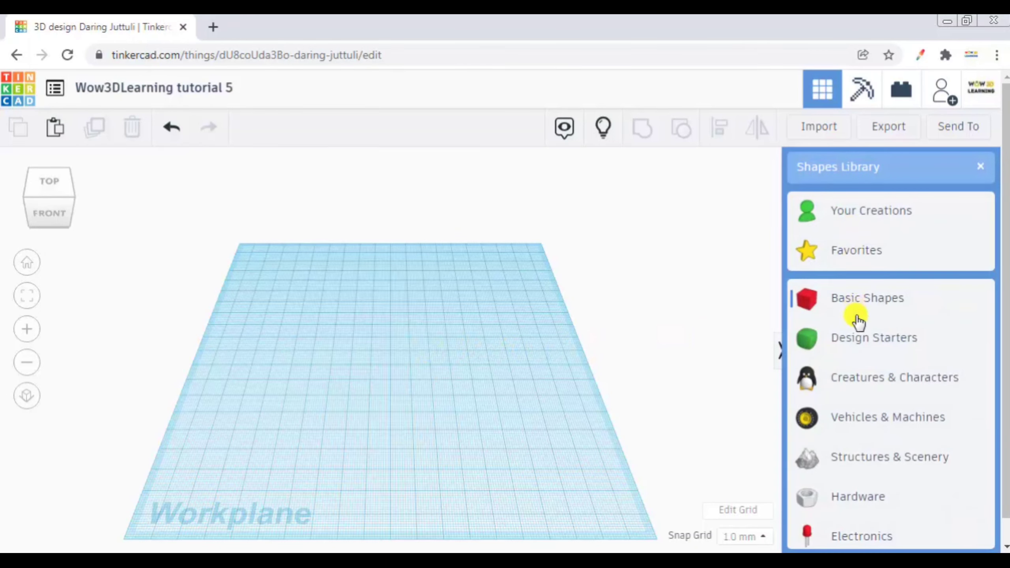
left_click(864, 390)
left_click(869, 283)
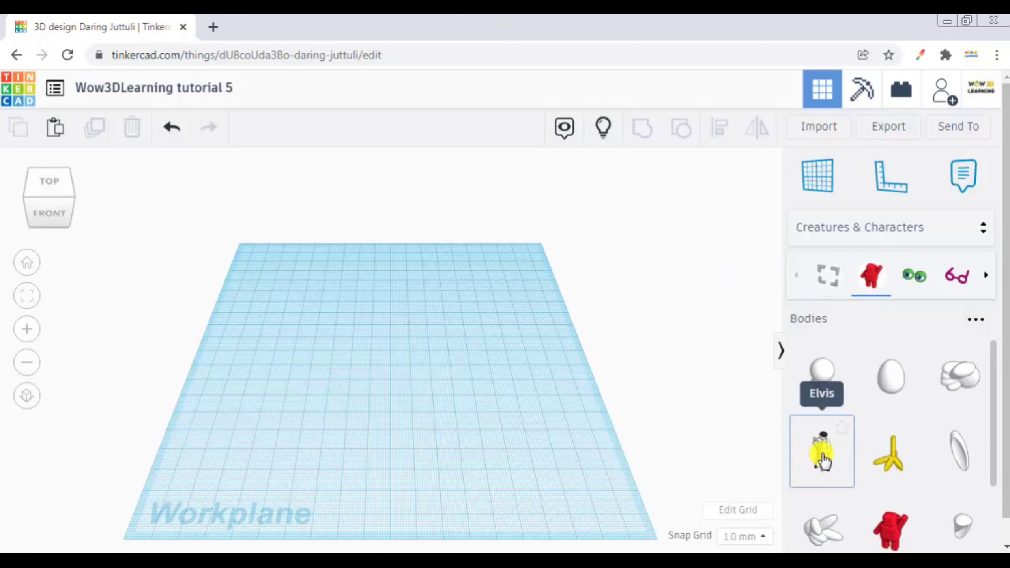
left_click_drag(823, 459, 431, 375)
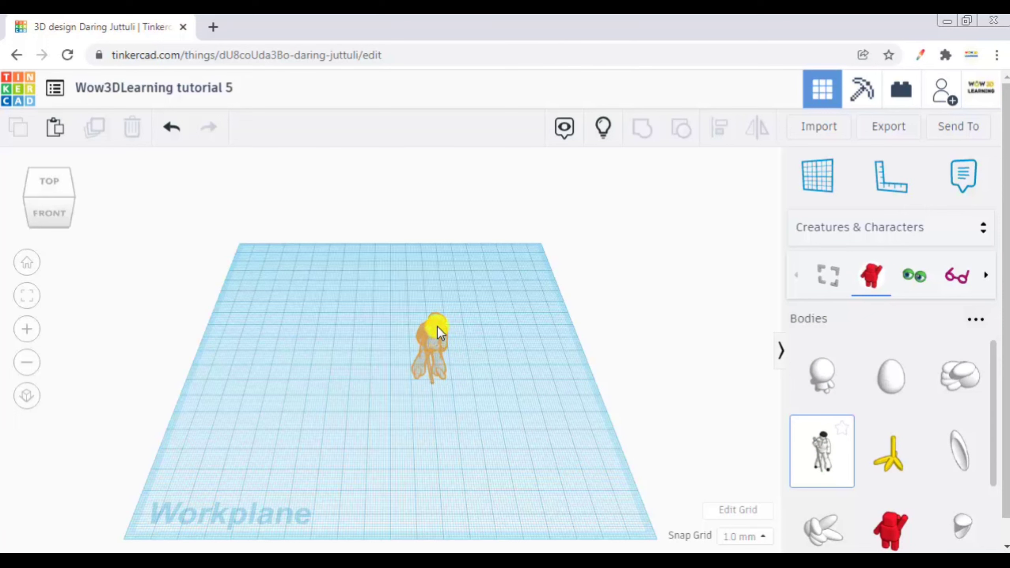
left_click(441, 375)
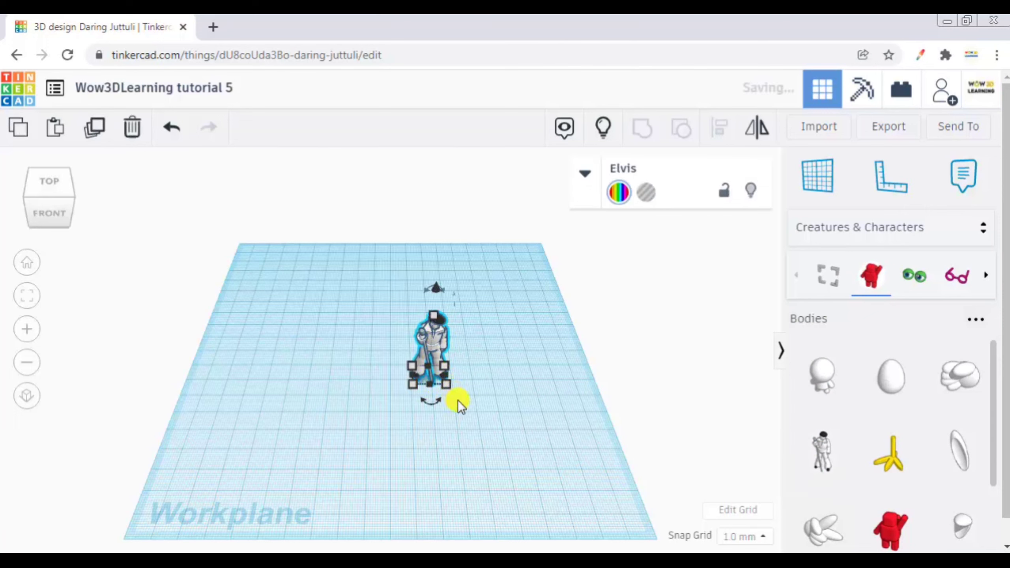
Enlarge the Elvis figure's base to about 24 by 39 mm and set its height to 90 mm
left_click_drag(446, 384, 457, 402)
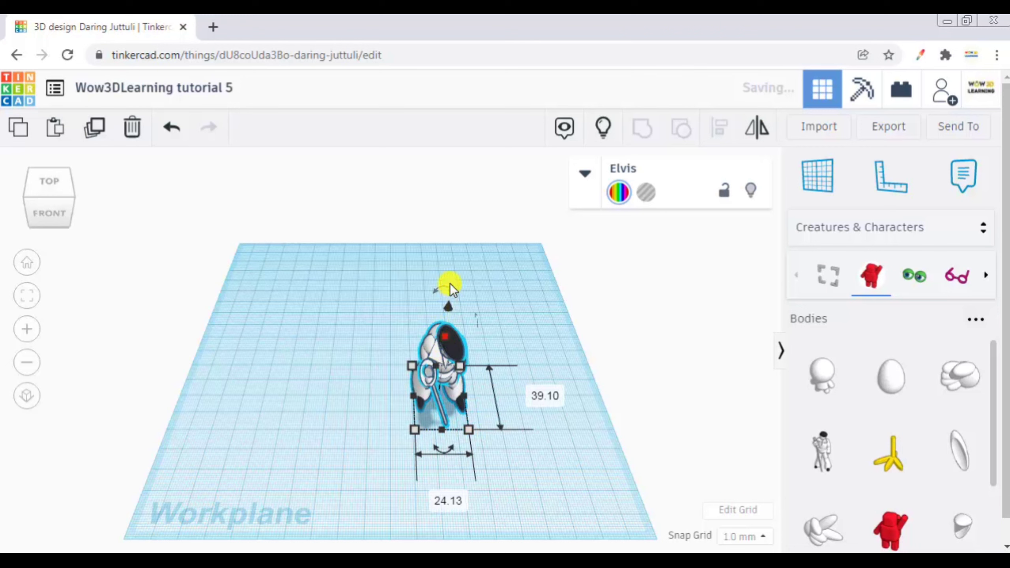
left_click_drag(450, 283, 461, 229)
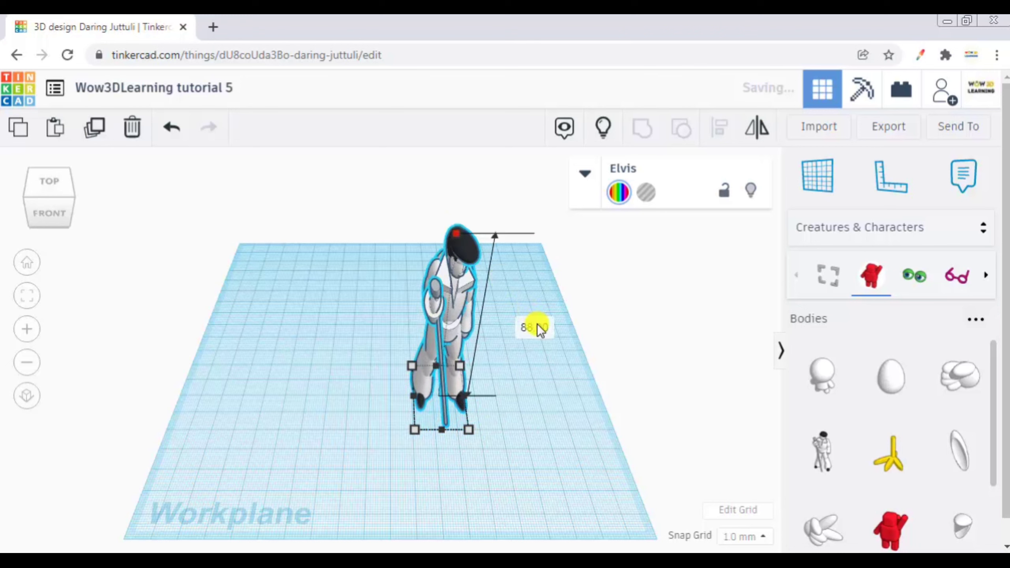
left_click(538, 324)
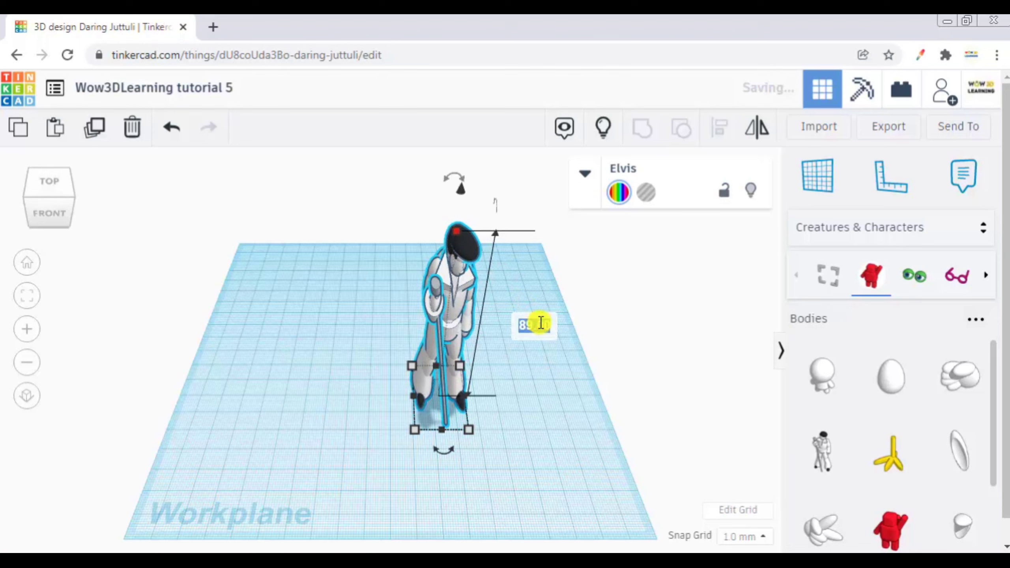
type("90")
key("Return")
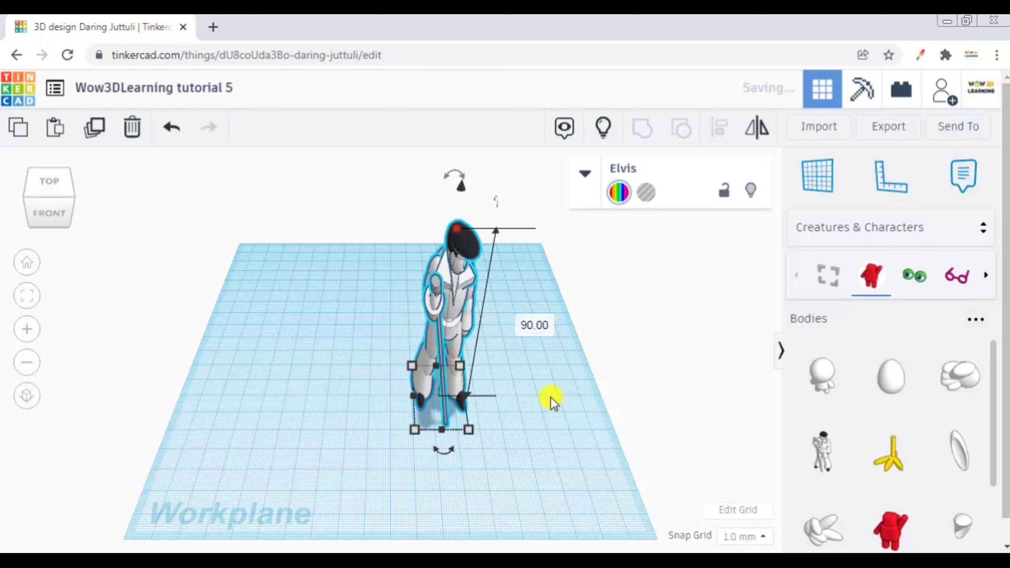
Nudge the Elvis figure slightly toward the front edge of the workplane
key("Down")
key("Down")
key("Down")
key("Down")
key("Down")
key("Down")
key("Down")
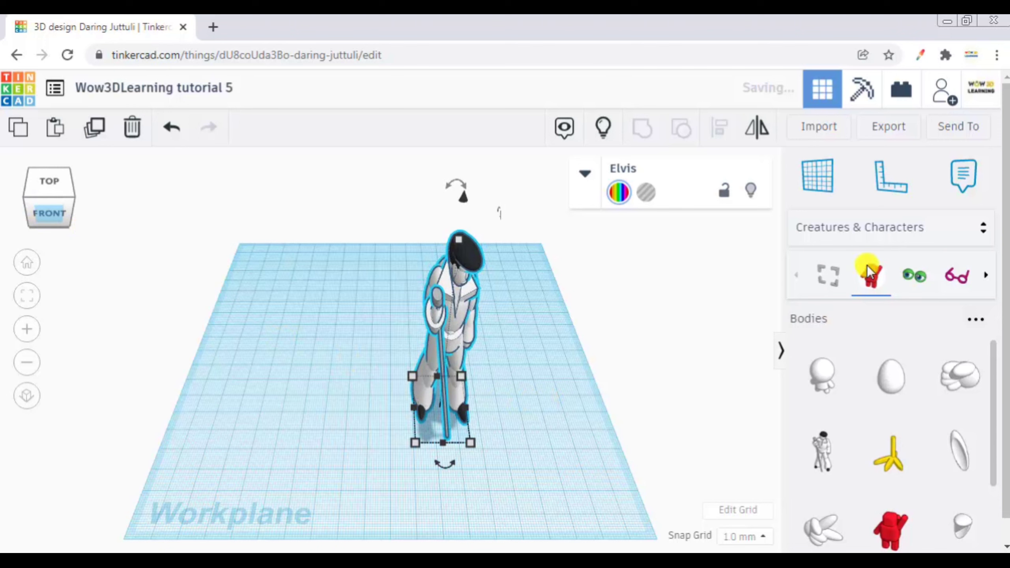
Place a hole cylinder from the Basic Shapes on the workplane beside the Elvis figure
left_click(864, 232)
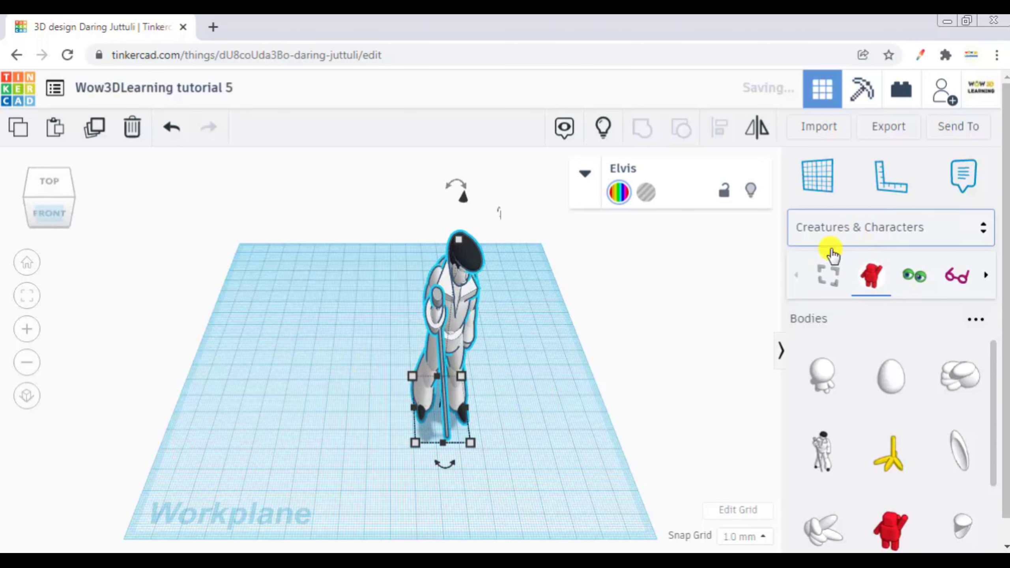
left_click(857, 241)
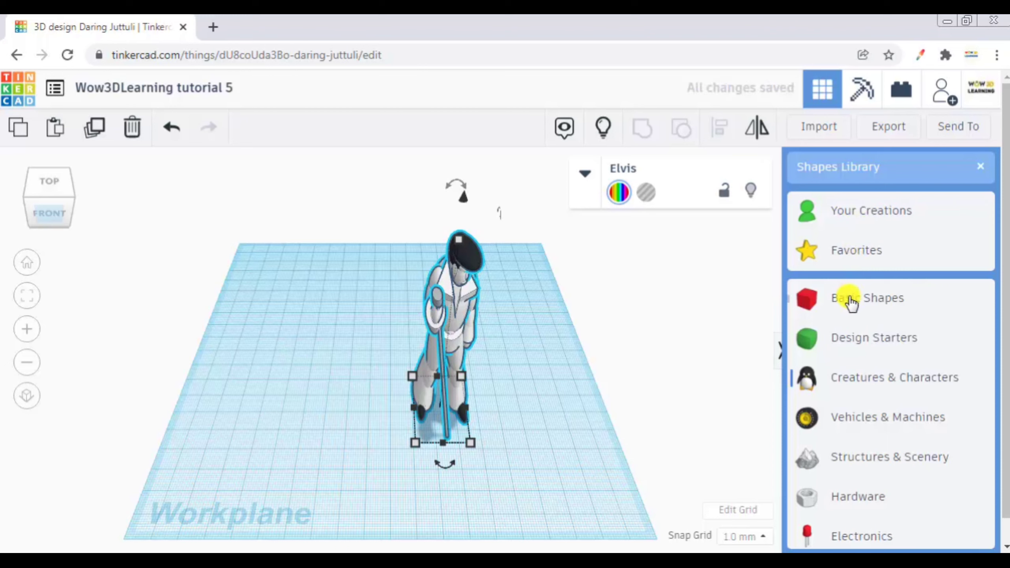
left_click(853, 279)
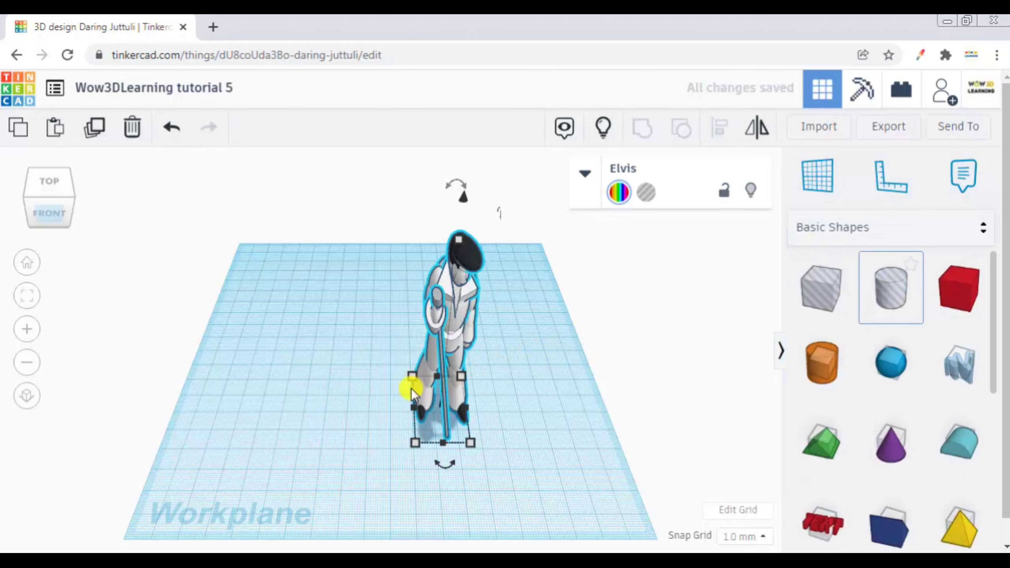
left_click(338, 389)
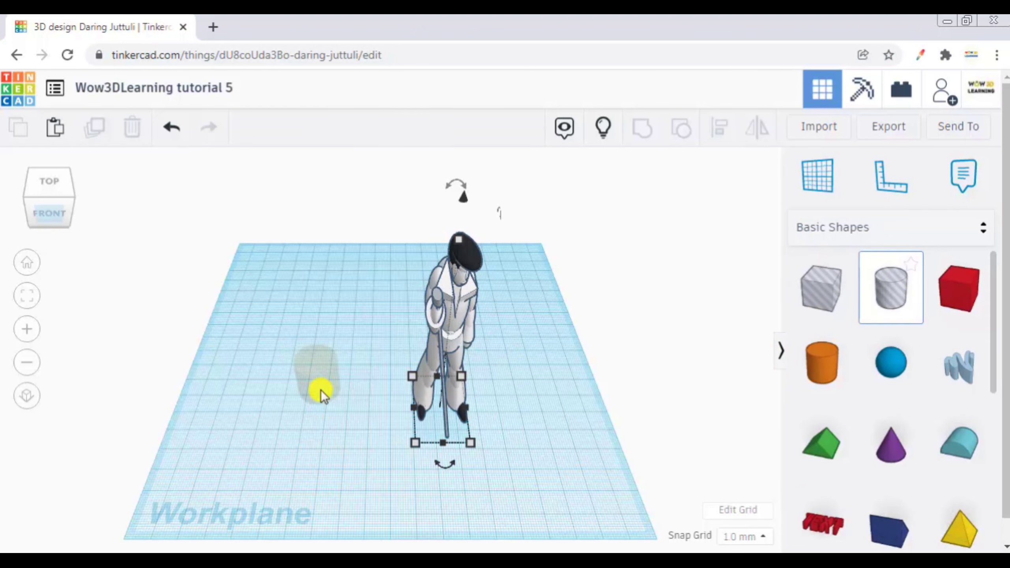
left_click(320, 390)
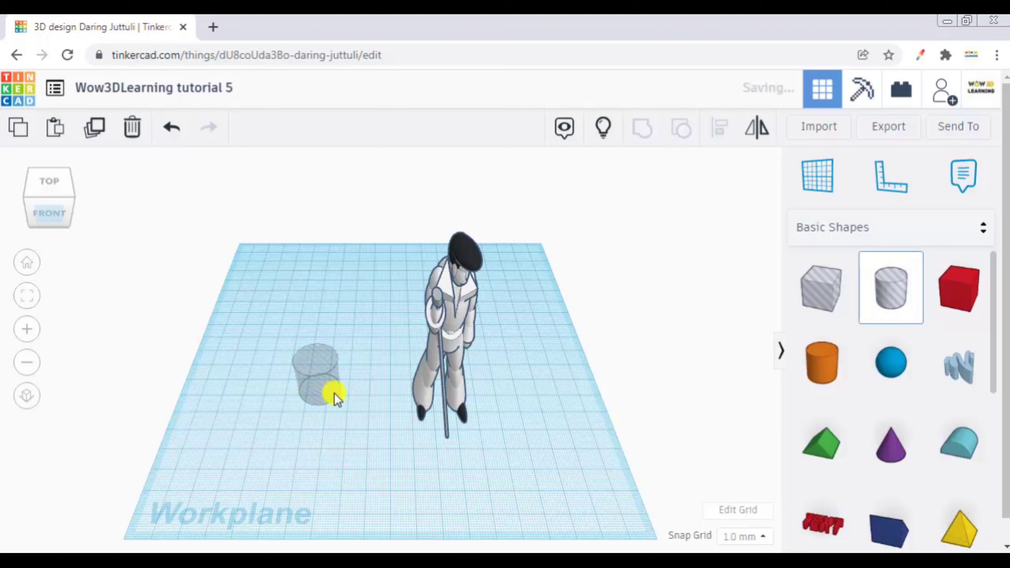
Enlarge the hole cylinder's base to about 42 by 52 mm and move it over the Elvis figure
mouse_move(339, 404)
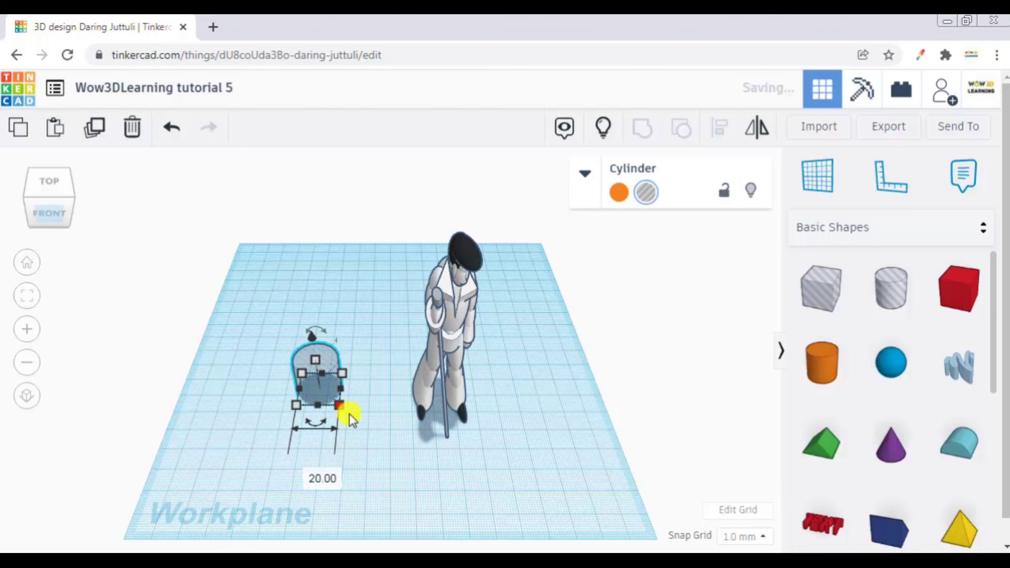
left_click(344, 407)
left_click_drag(367, 448, 398, 466)
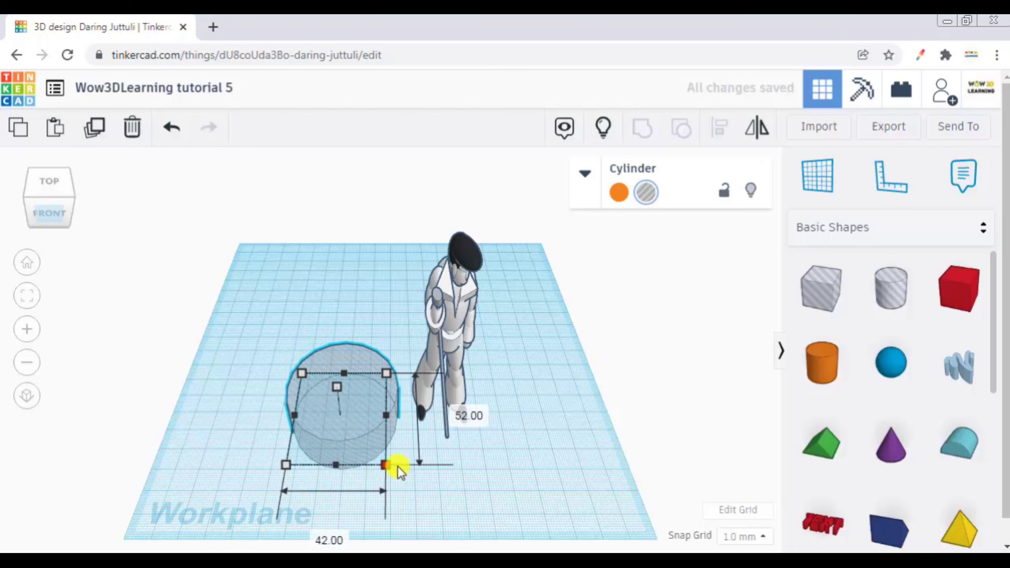
left_click(49, 183)
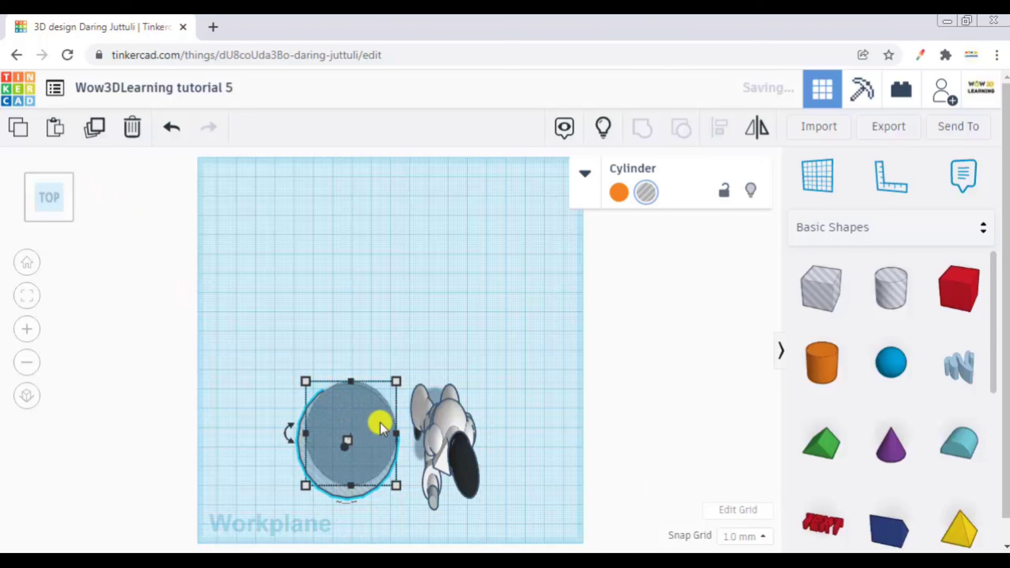
mouse_move(451, 425)
left_mouse_down()
mouse_move(482, 415)
mouse_move(436, 403)
mouse_move(462, 412)
left_mouse_up()
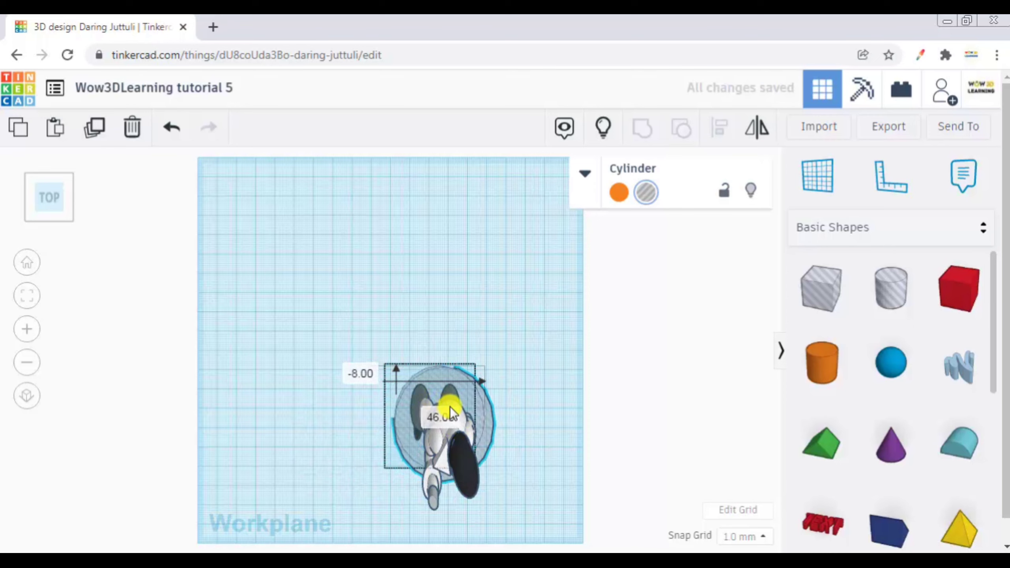
Stretch the hole cylinder's base to about 86 by 66 mm and shift it 7 mm toward the front, around the figure
left_click_drag(482, 376, 510, 343)
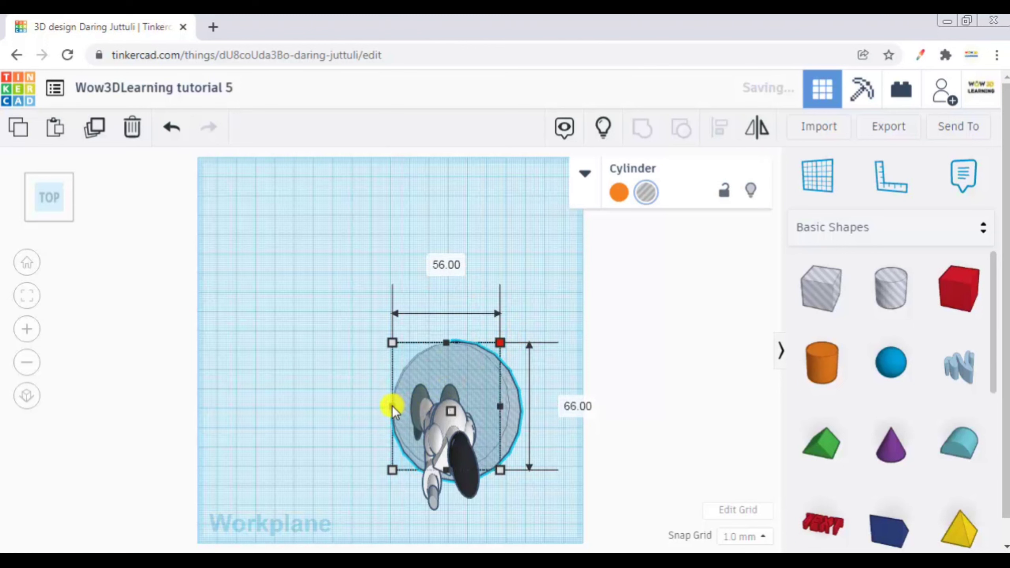
left_click_drag(392, 406, 344, 413)
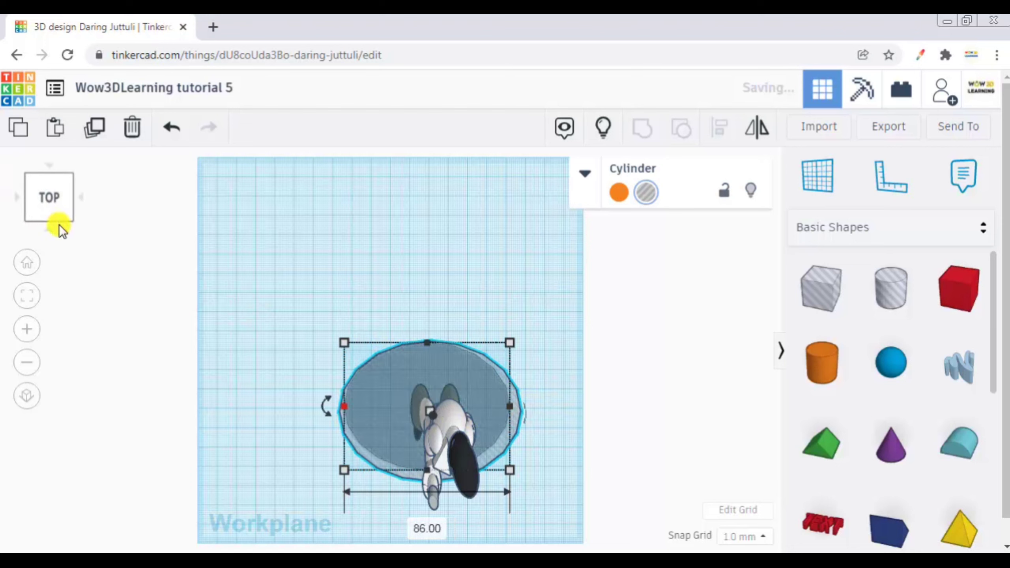
mouse_move(382, 407)
left_mouse_down()
mouse_move(385, 431)
mouse_move(382, 422)
left_mouse_up()
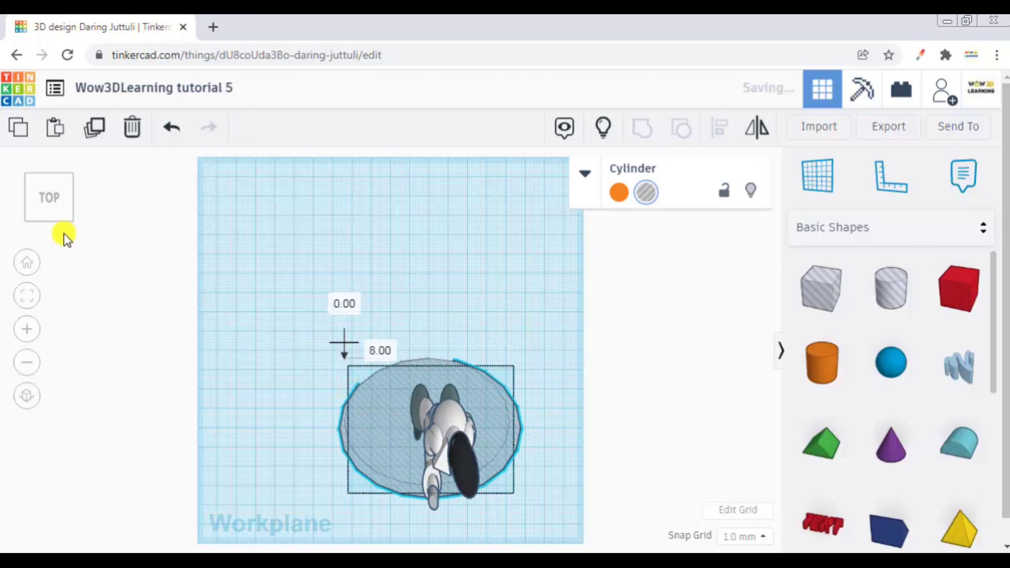
key("Up")
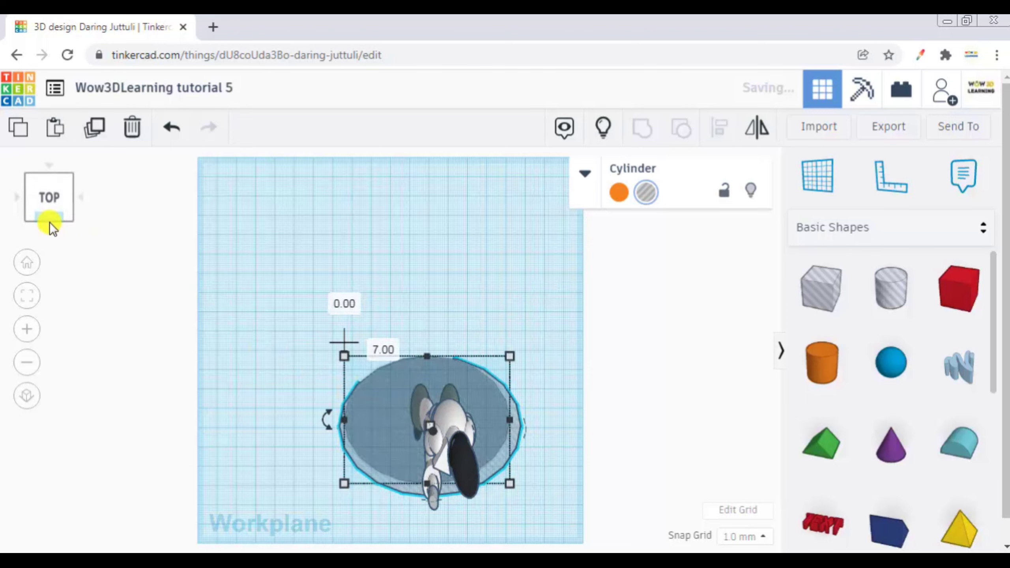
Set the hole cylinder's height to 45 mm to cover the figure's legs
left_click(50, 223)
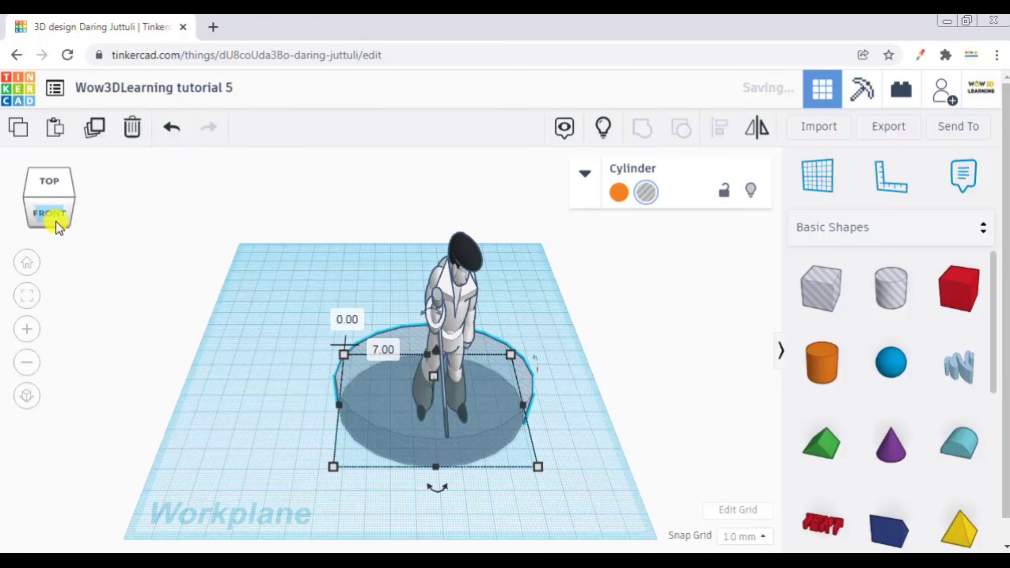
left_click(435, 377)
left_click(508, 388)
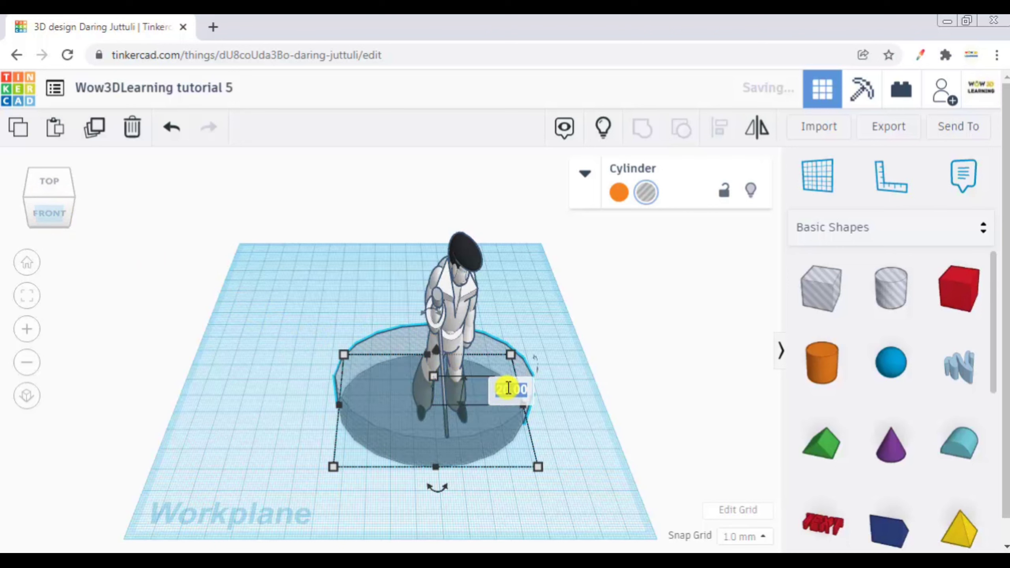
type("15")
key("Return")
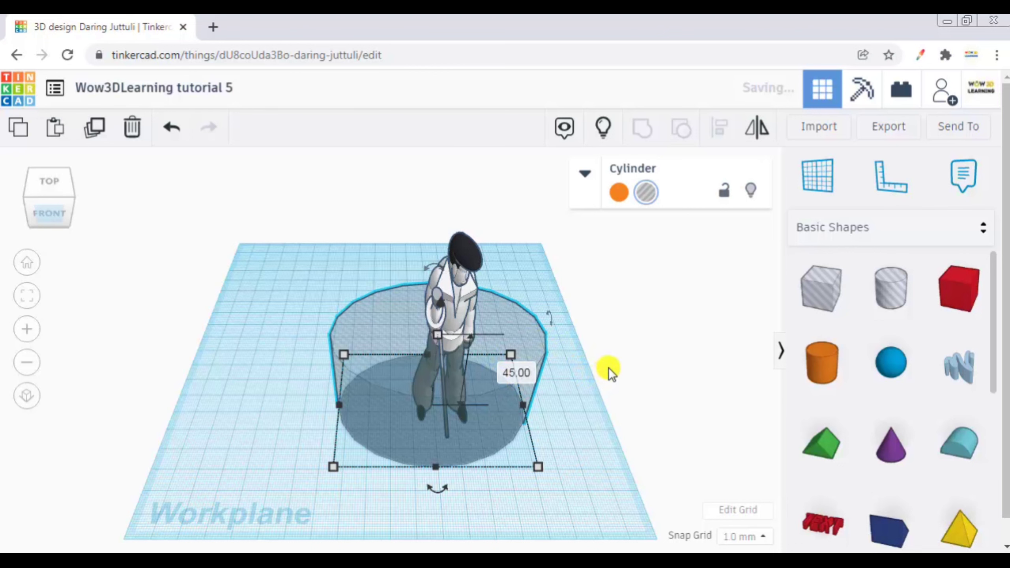
Select the Elvis figure and the hole cylinder together, duplicate them and move the copy behind the workplane's back left corner
right_click_drag(609, 333, 515, 307)
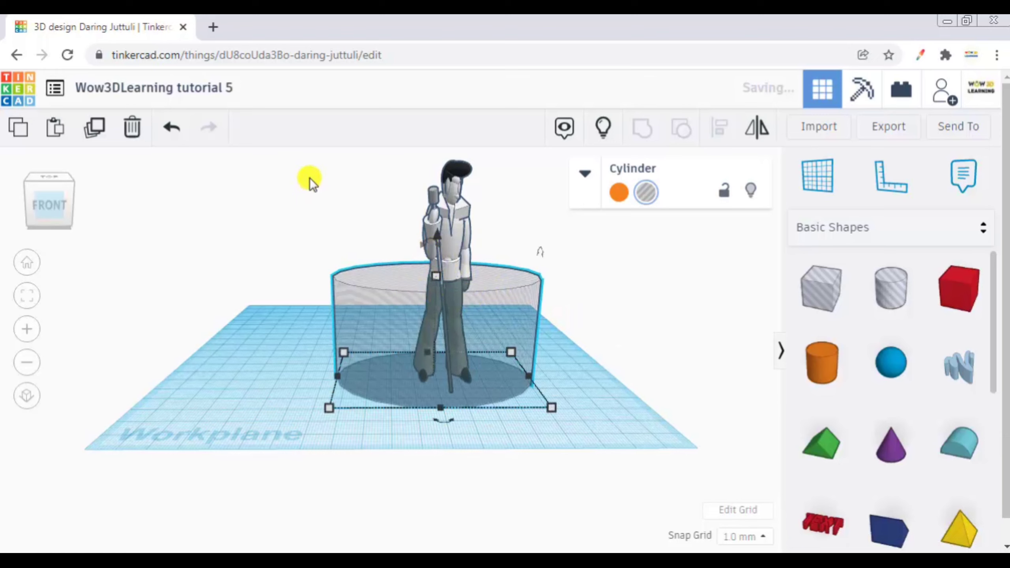
left_click_drag(404, 292, 553, 374)
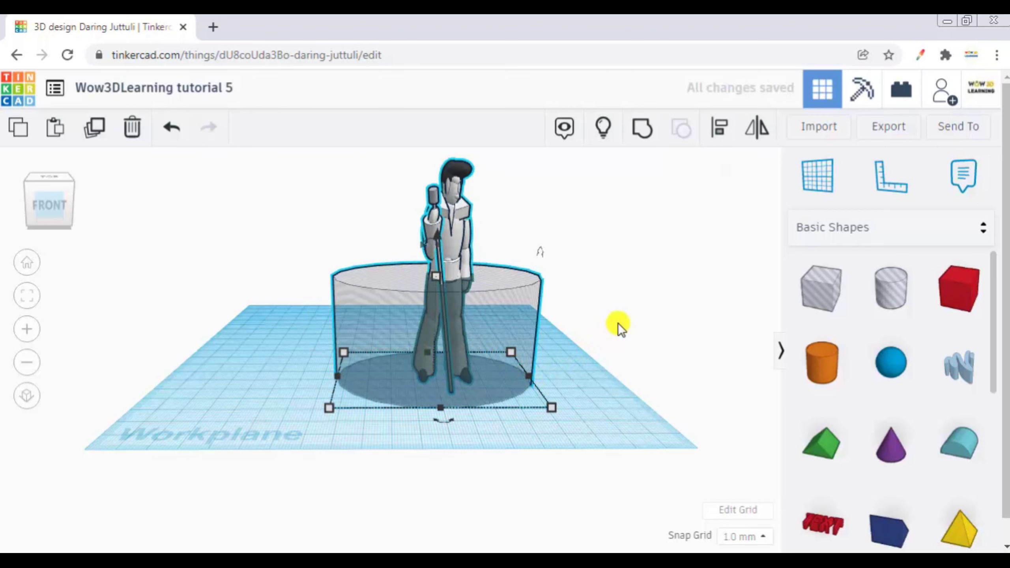
left_click(619, 322)
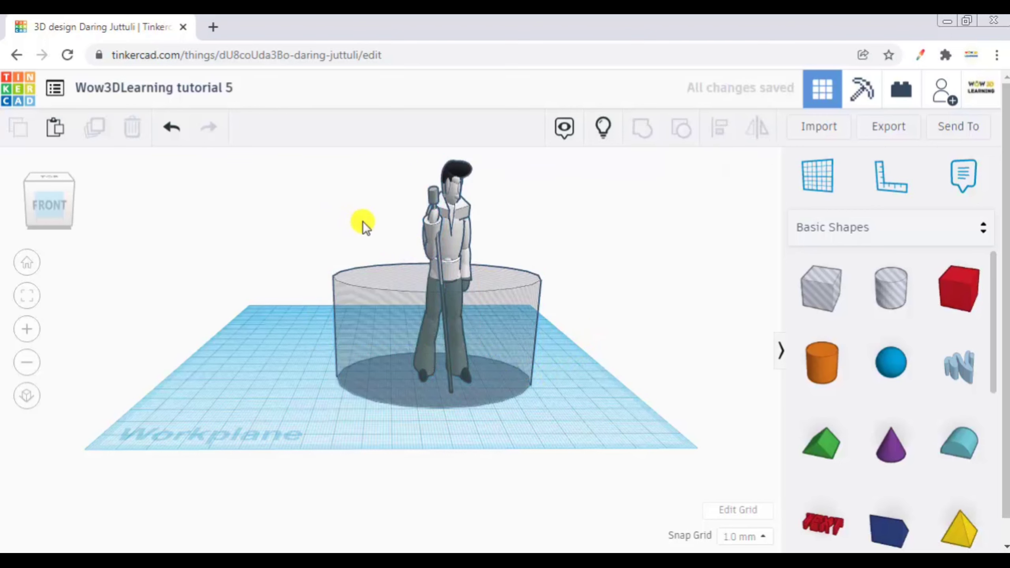
left_click_drag(413, 280, 566, 333)
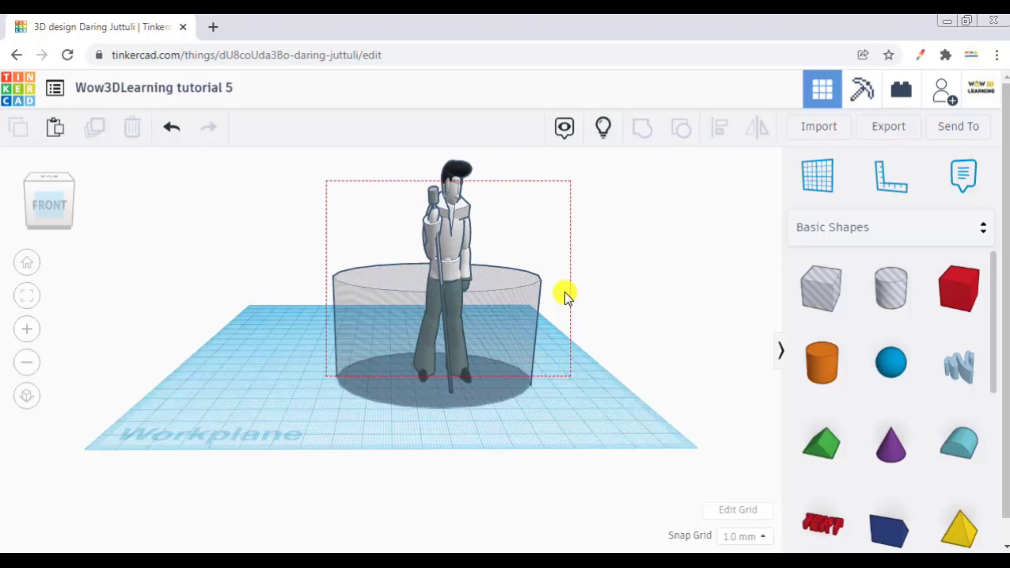
left_click_drag(565, 292, 565, 292)
left_click(89, 127)
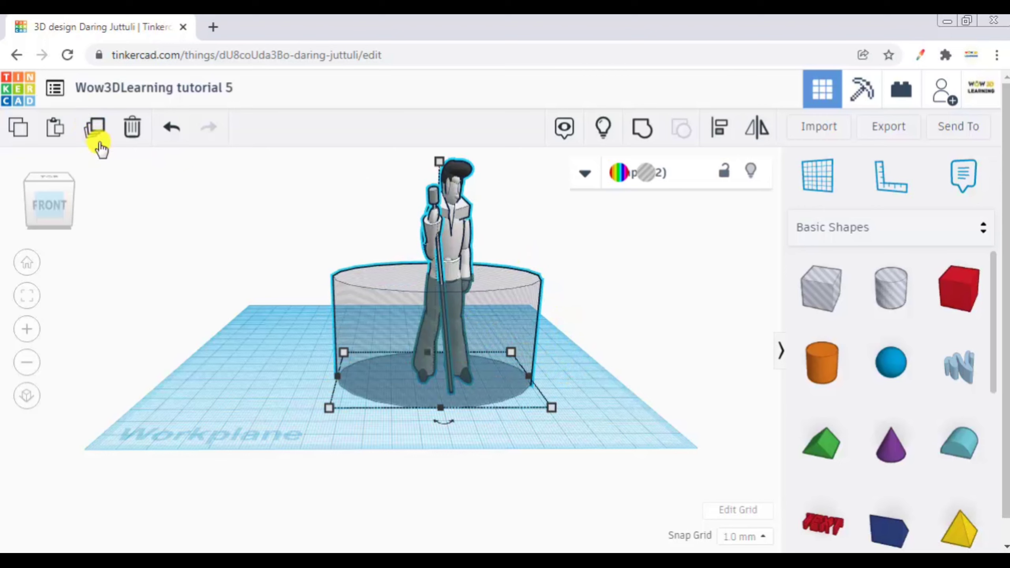
left_click(440, 238)
left_click_drag(346, 241, 242, 218)
Group the original figure with its hole cylinder to cut away the legs, and drop the remaining upper body onto the workplane
left_click_drag(335, 170, 413, 319)
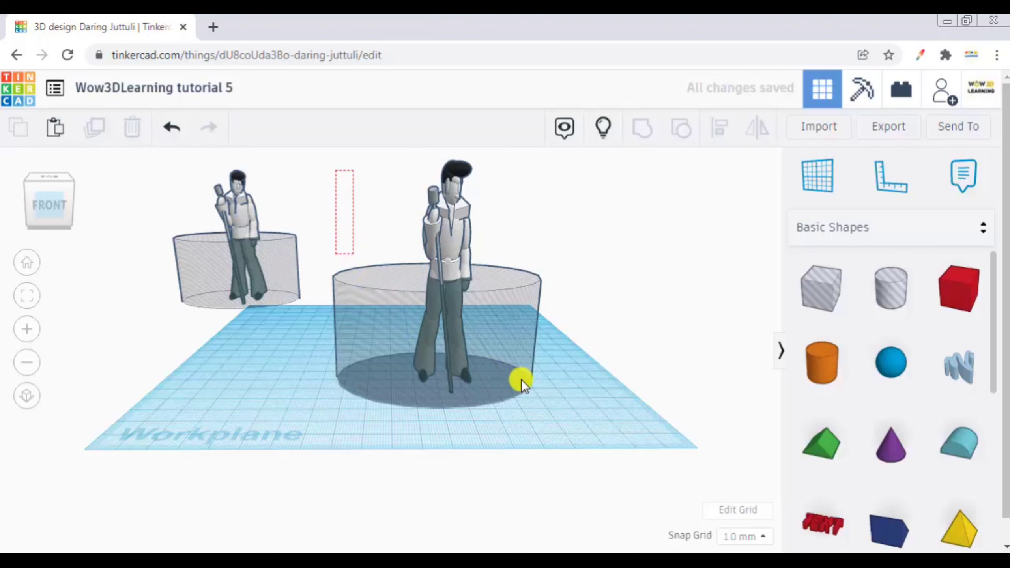
left_click_drag(520, 379, 633, 408)
left_click_drag(582, 216, 645, 139)
left_click(642, 131)
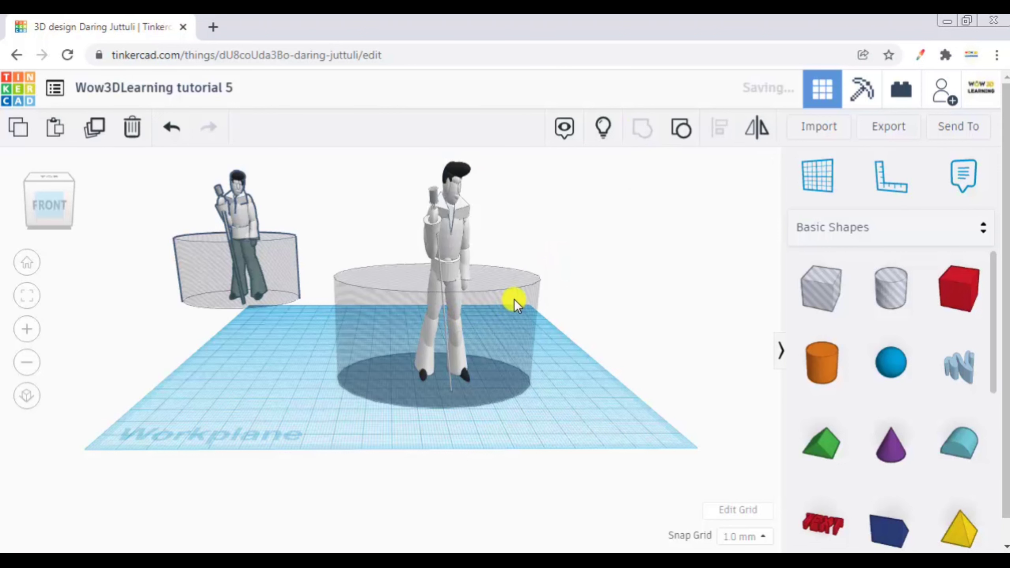
left_click(448, 316)
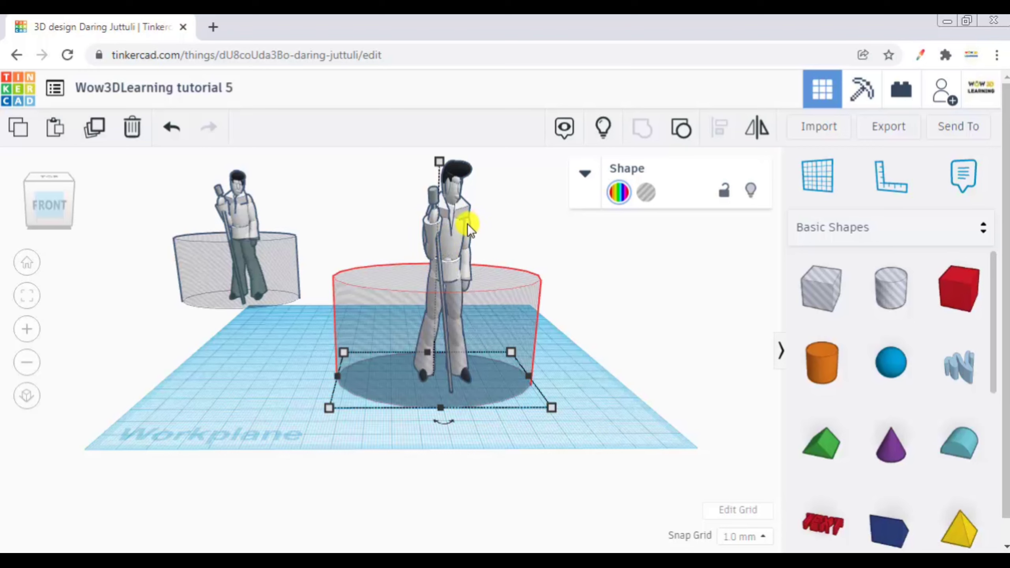
key("ctrl+g")
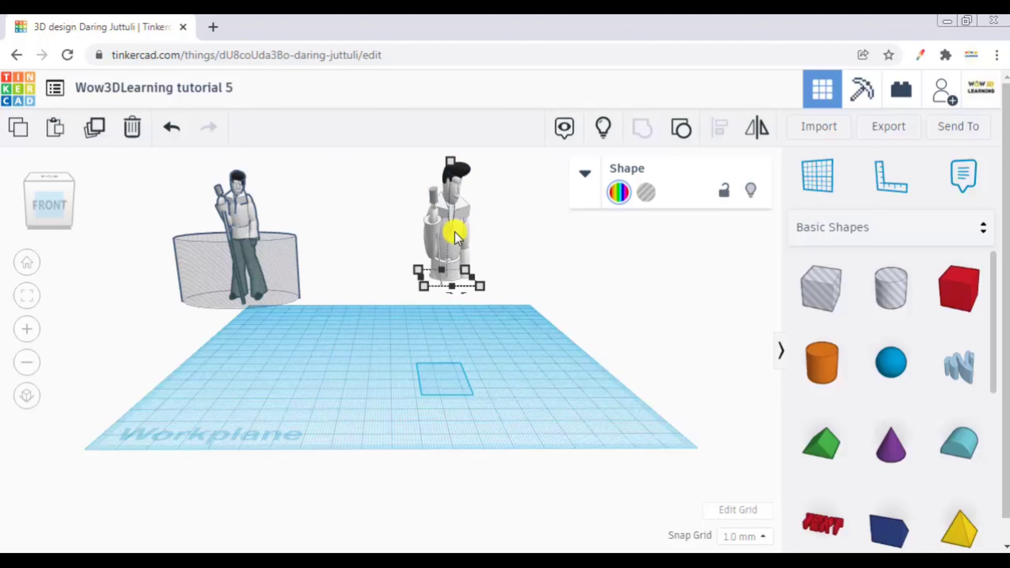
key("d")
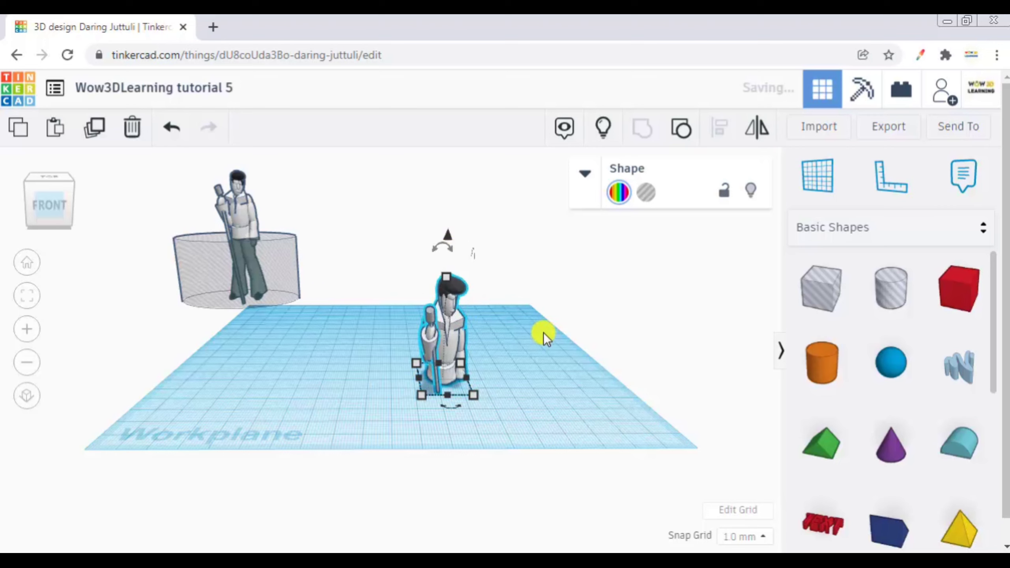
Move the copied figure and its hole cylinder onto the workplane's back left area, with the cylinder surrounding the figure
left_click(537, 349)
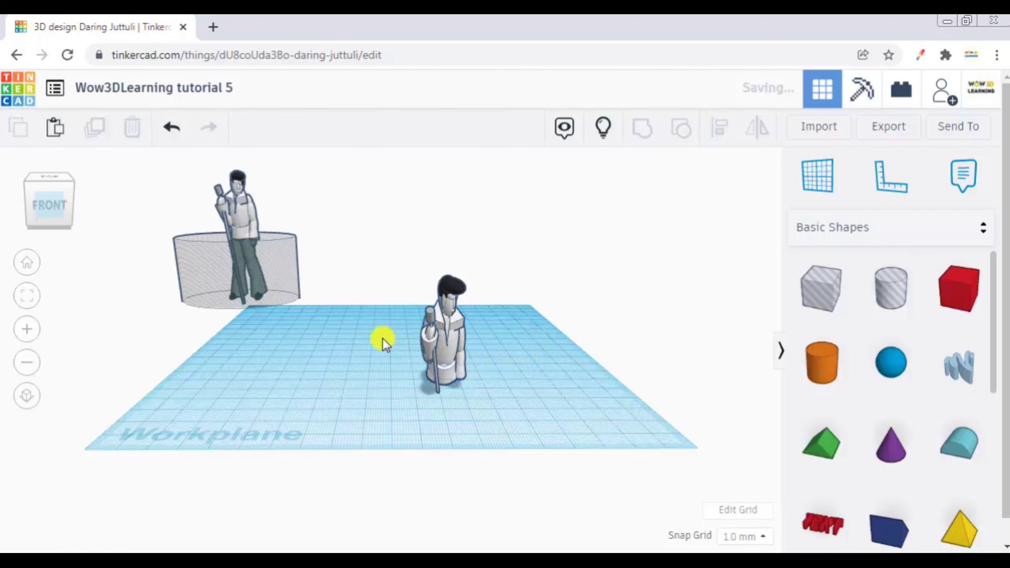
right_click_drag(382, 337, 439, 349)
right_click_drag(481, 350, 535, 365)
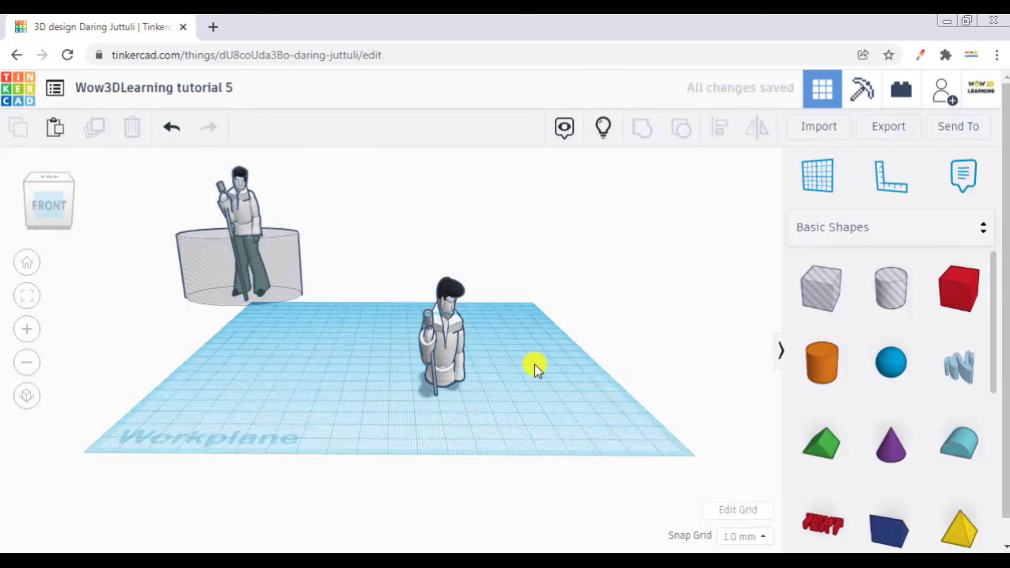
left_click(41, 185)
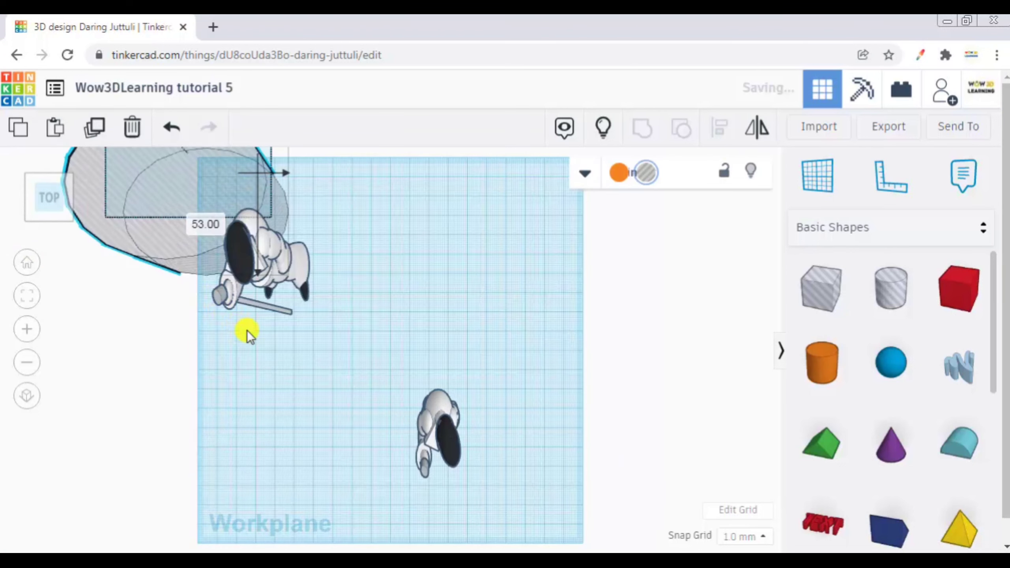
left_click_drag(247, 330, 274, 334)
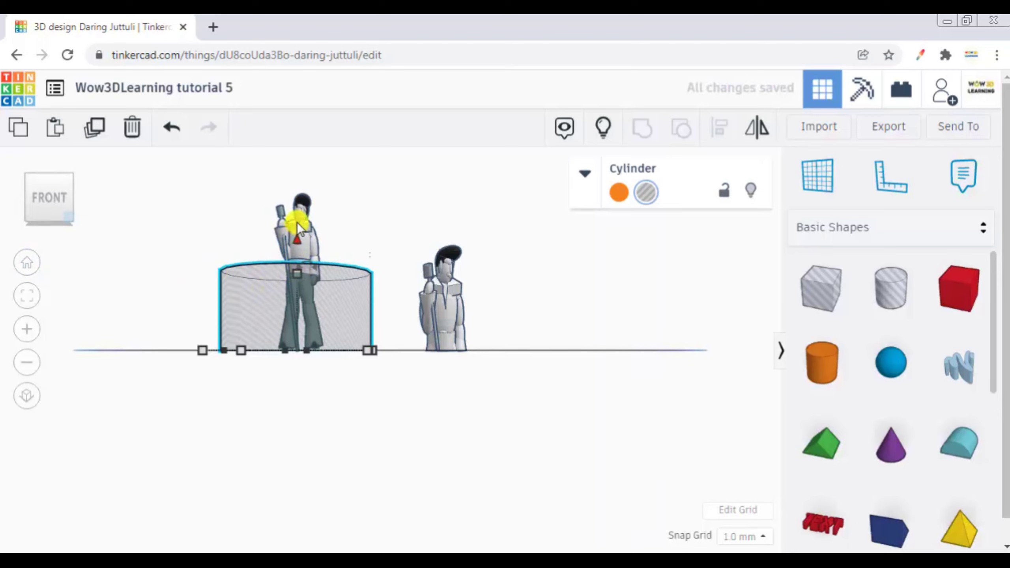
Raise the copied hole cylinder to the first cut's height so it covers the figure's upper body and clears the legs
left_click_drag(297, 225, 300, 156)
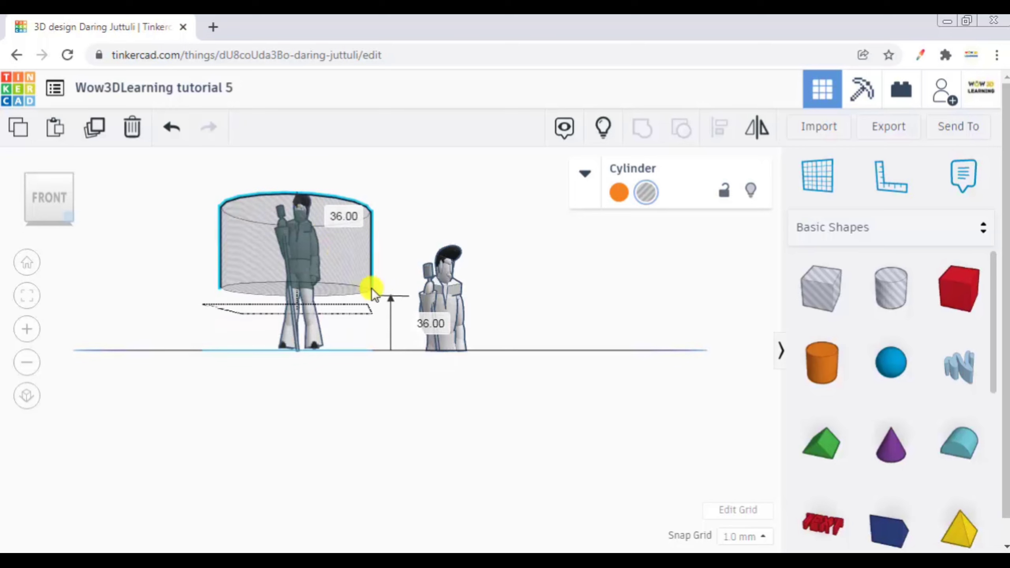
left_click(427, 321)
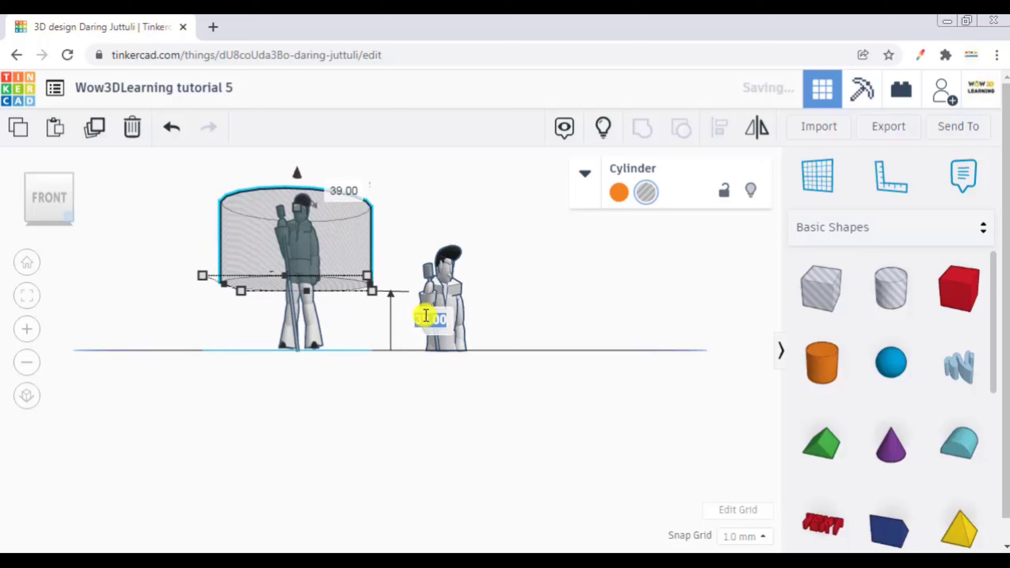
type("5")
key("Return")
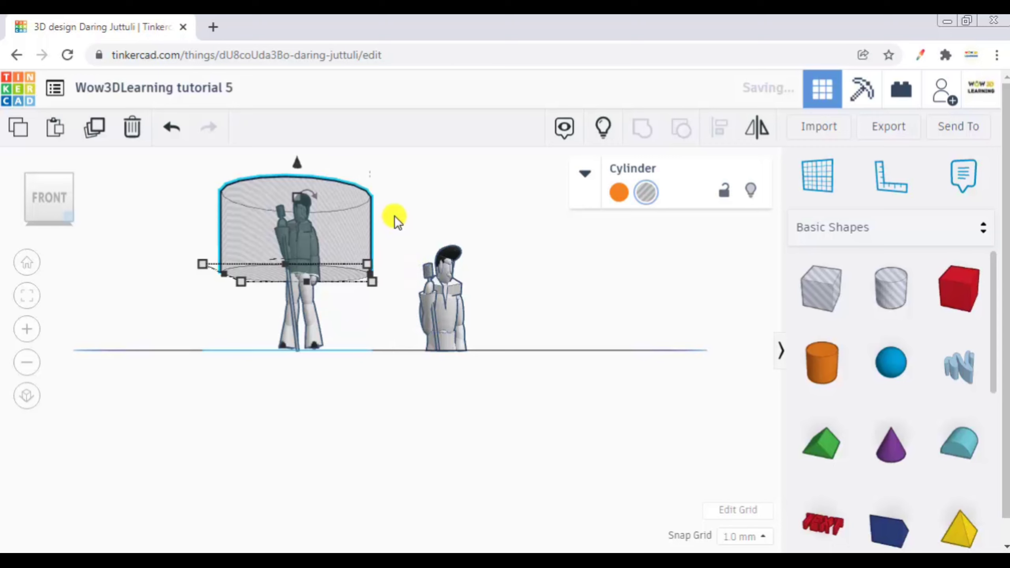
Select the copied figure with the raised hole cylinder and group them to cut away the upper body
right_click_drag(393, 248, 393, 282)
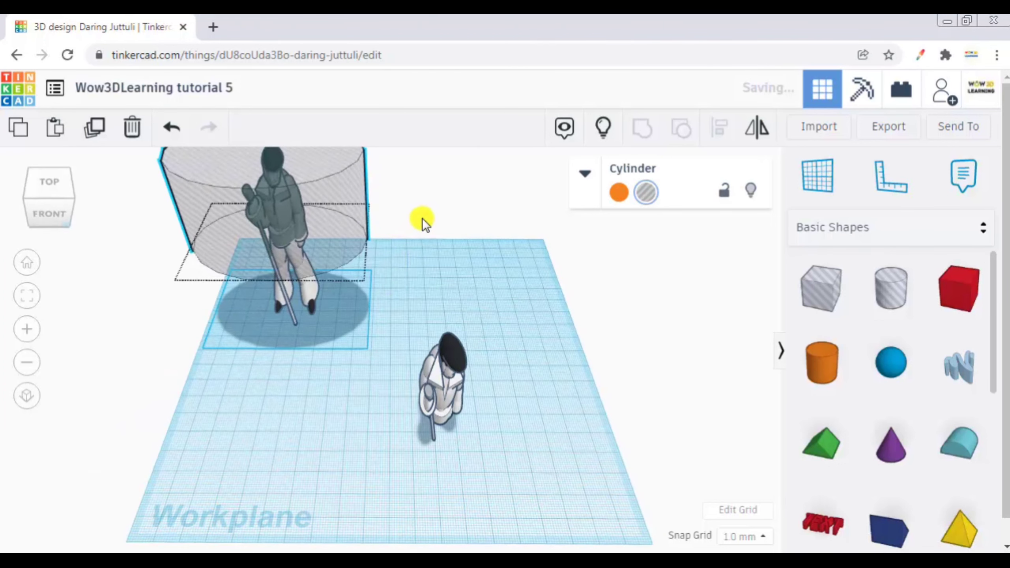
right_click_drag(442, 214, 165, 179)
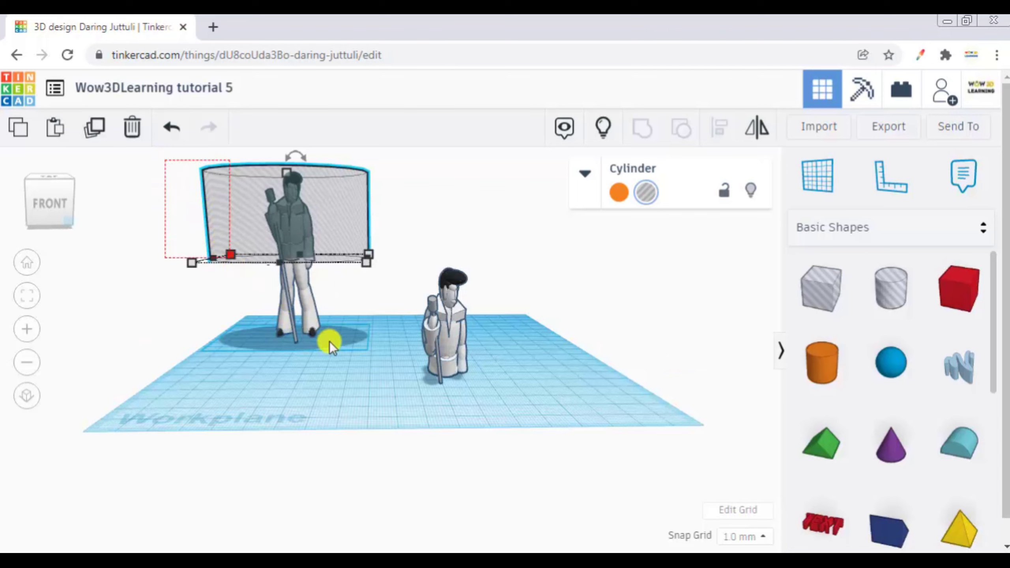
left_click_drag(357, 350, 398, 337)
left_click_drag(621, 190, 645, 137)
left_click(642, 133)
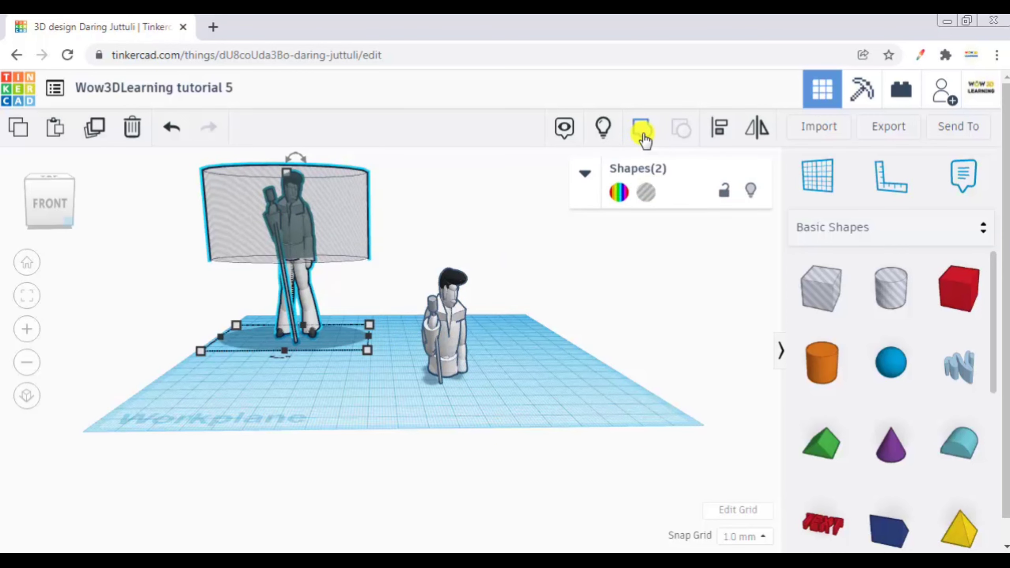
left_click(329, 267)
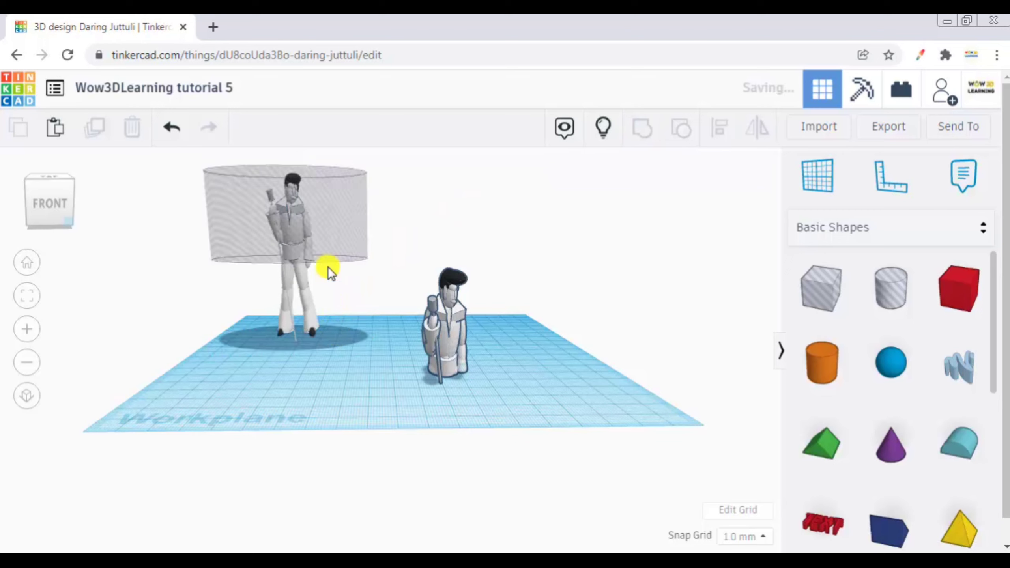
left_click(316, 178)
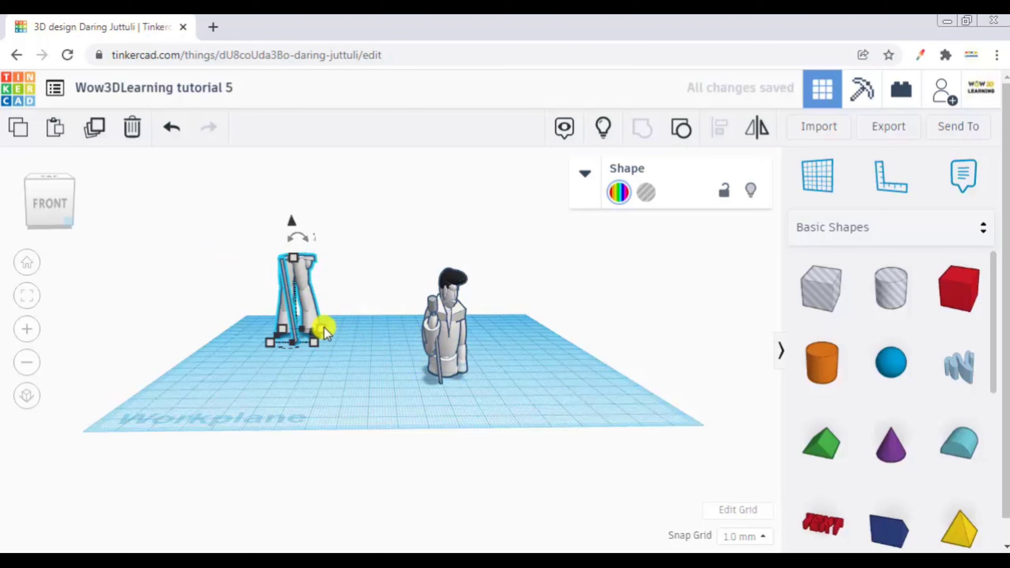
Inspect the separated legs and upper body from above and from the side
left_click(363, 375)
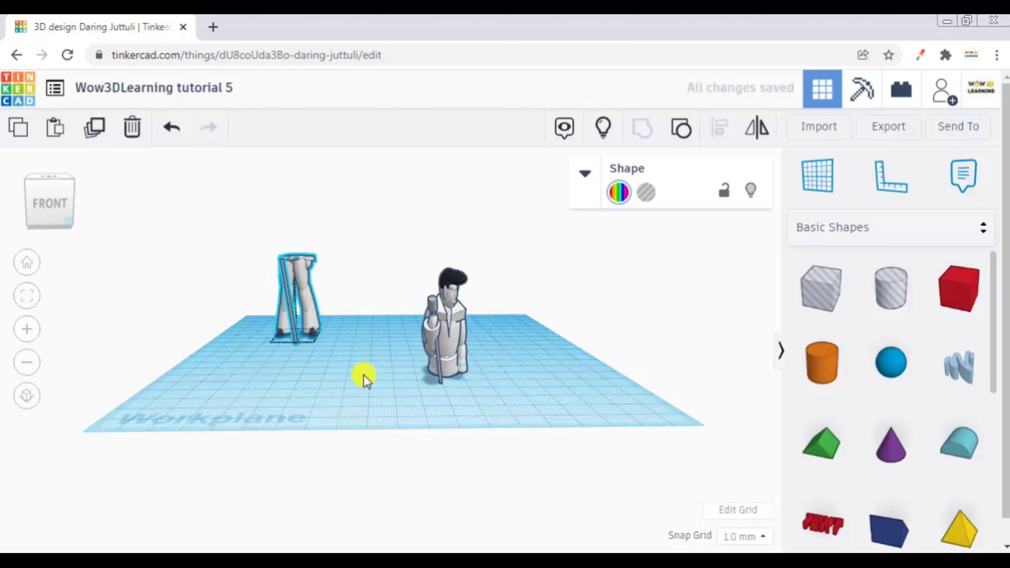
right_click_drag(360, 393, 359, 397)
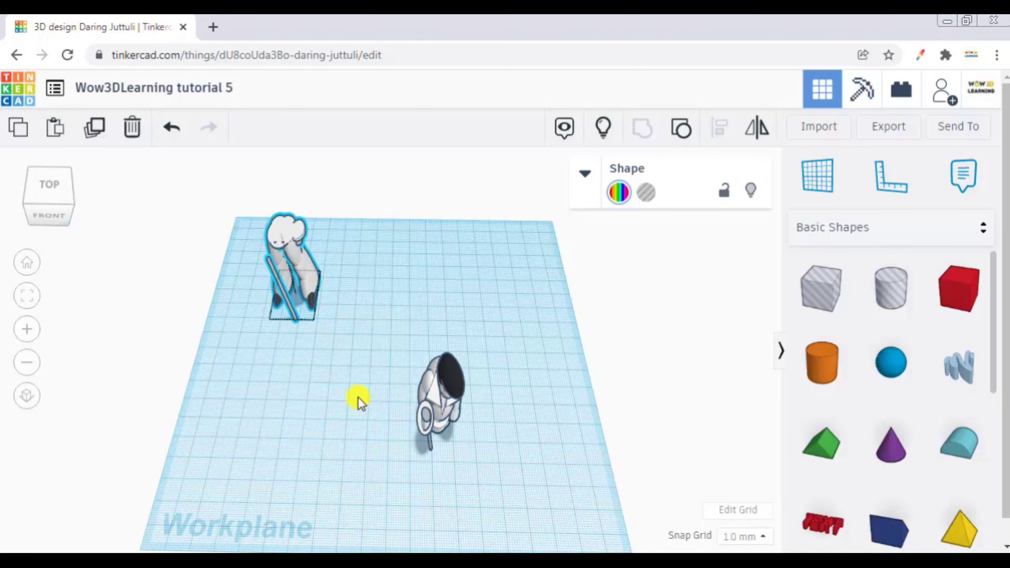
right_click_drag(360, 397, 363, 394)
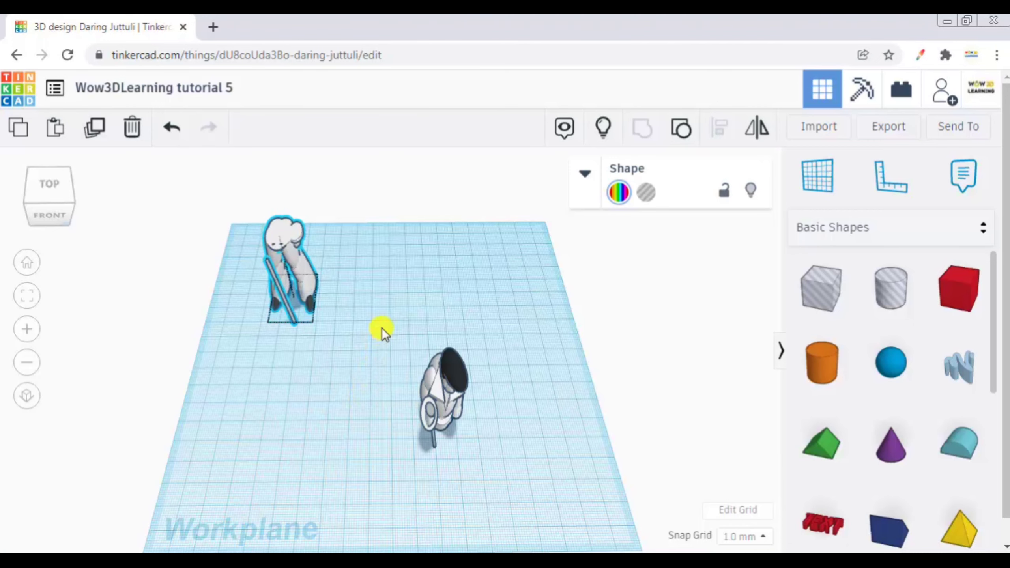
right_click_drag(392, 323, 551, 330)
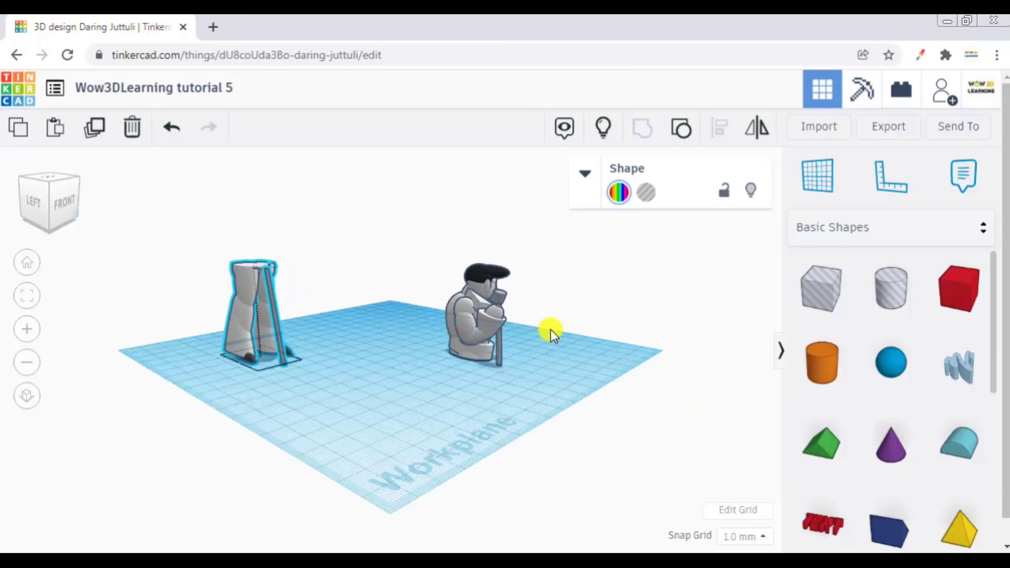
left_click(270, 340)
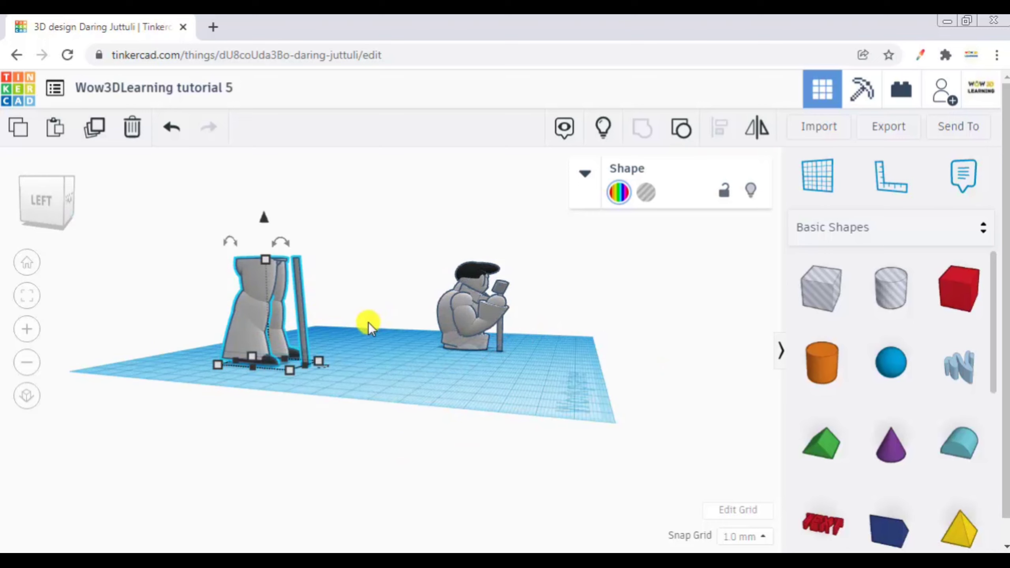